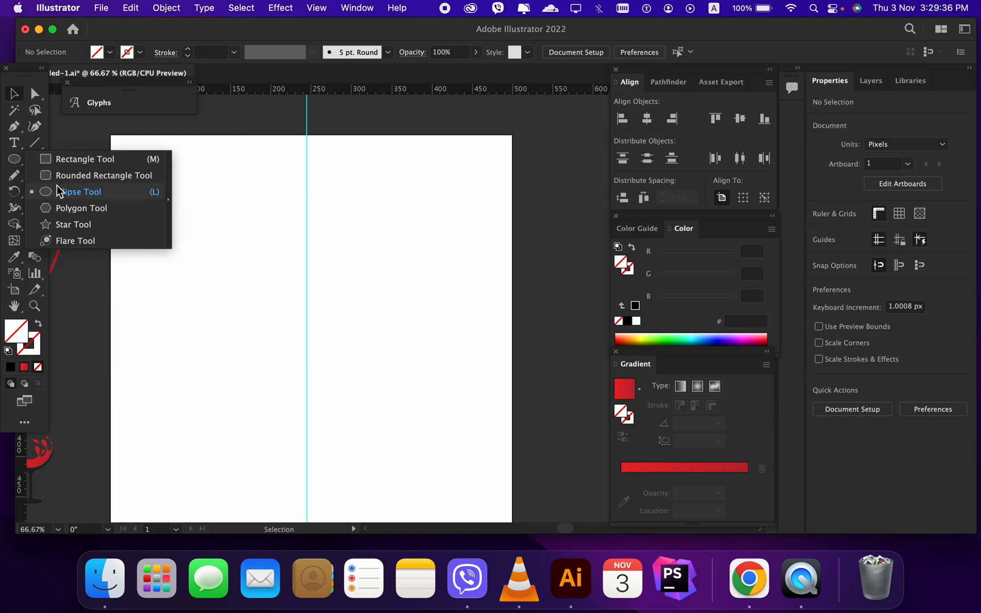
- Draw a circle about 125 px in diameter centred on the vertical guide and fill it with black
left_click_drag(255, 267, 359, 364)
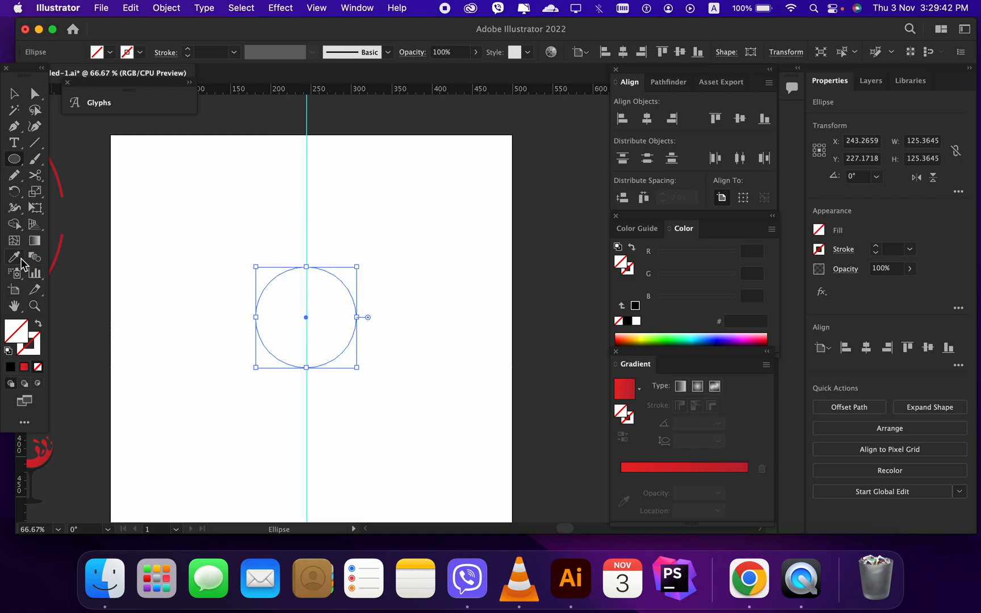
left_click(110, 52)
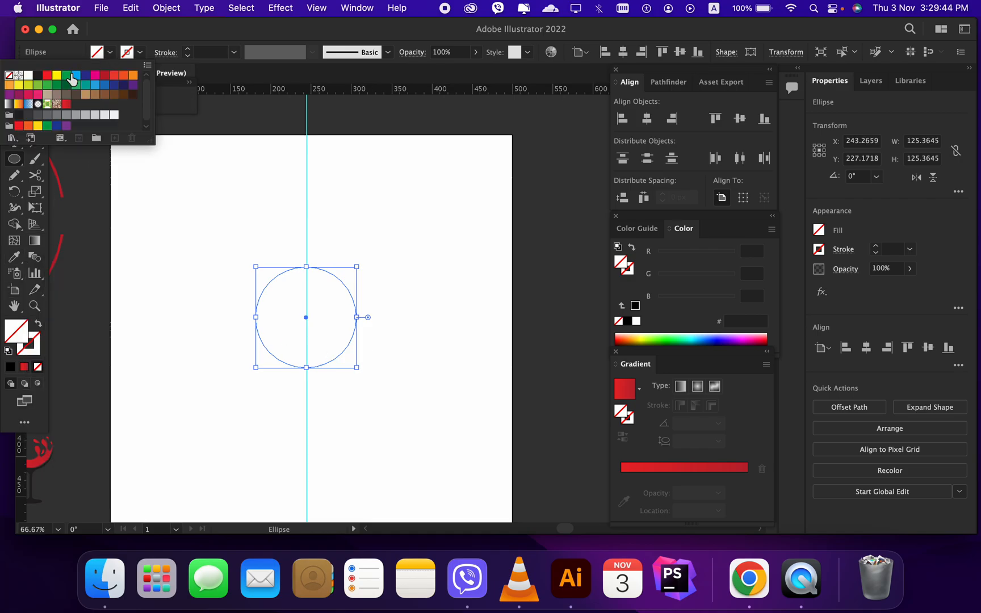
left_click(49, 76)
left_click(253, 230)
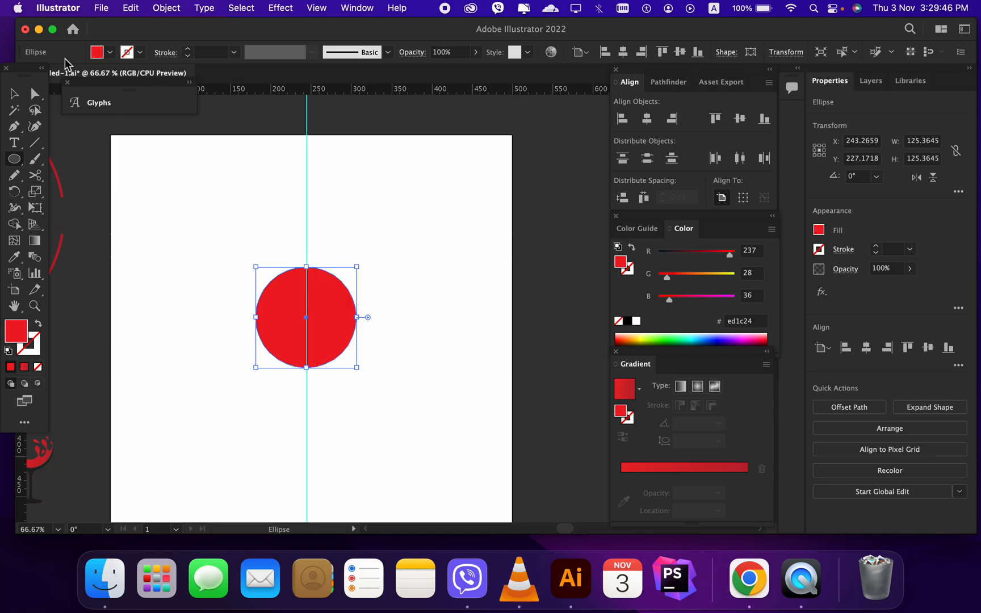
left_click(112, 52)
left_click(38, 76)
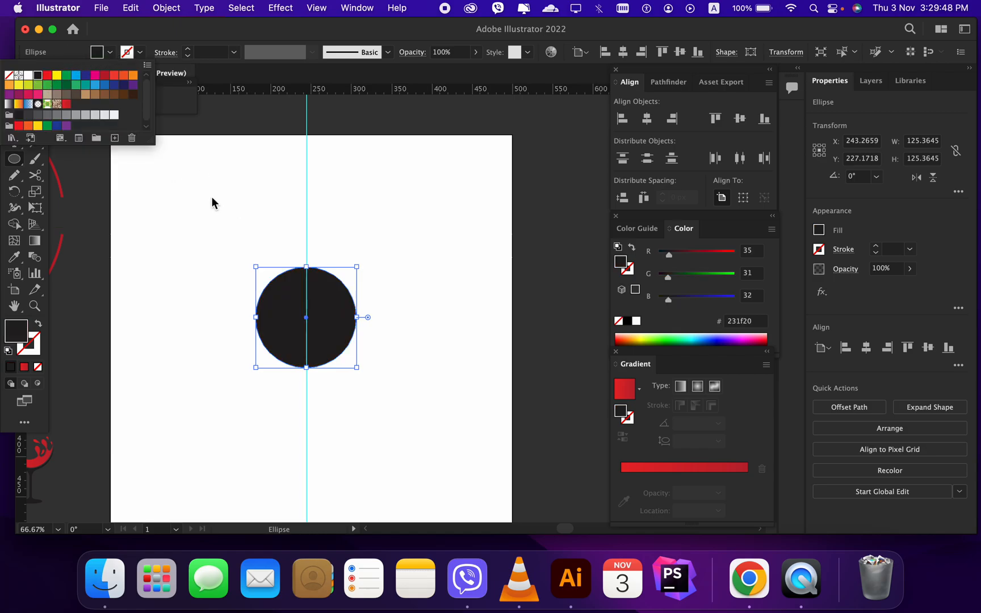
left_click(245, 220)
left_click(15, 94)
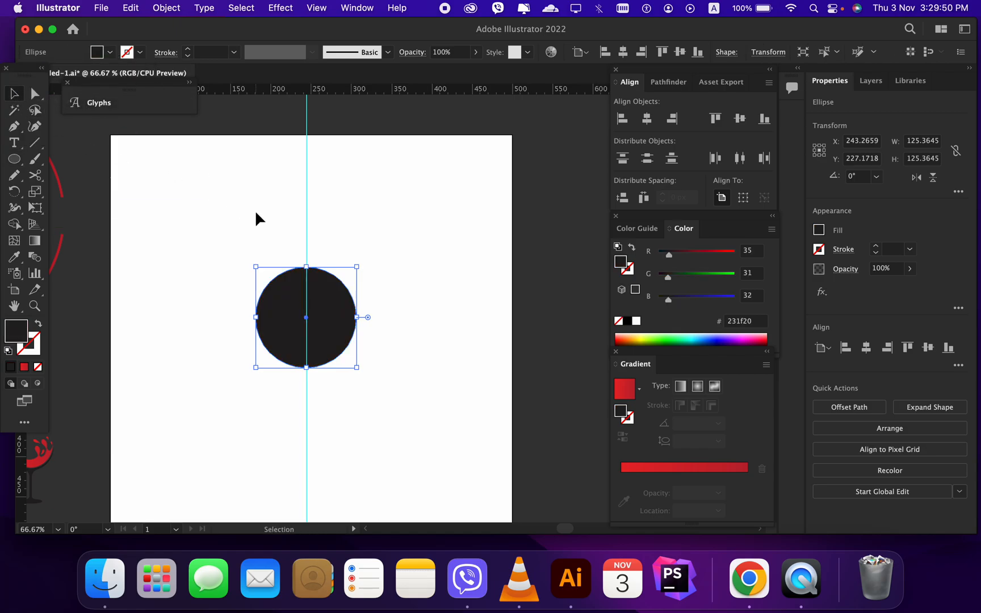
left_click(257, 217)
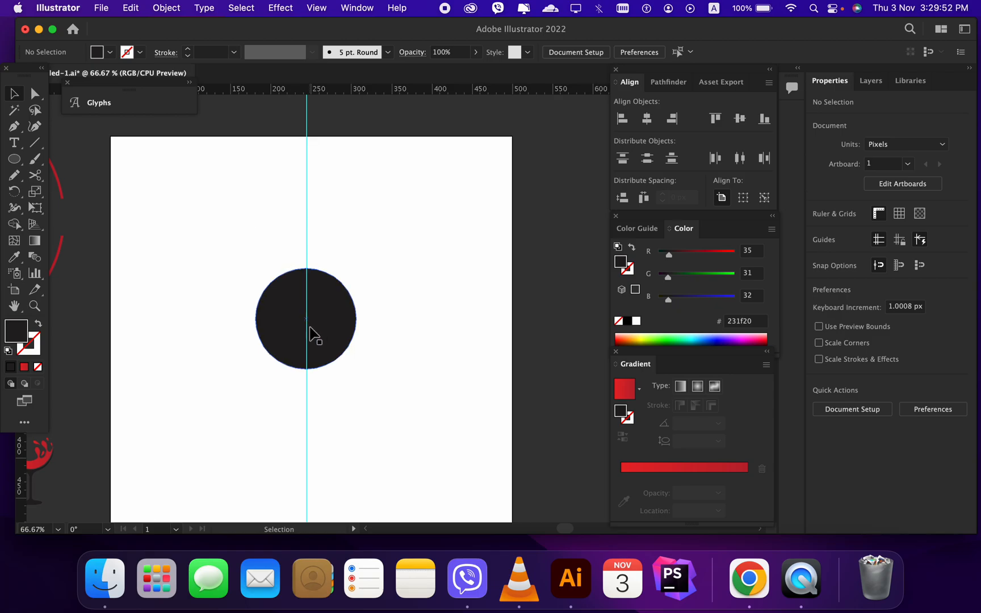
- Scale the black circle up proportionally from its centre to about 142 px in diameter
scroll(317, 363, "up", 1)
left_click(319, 349)
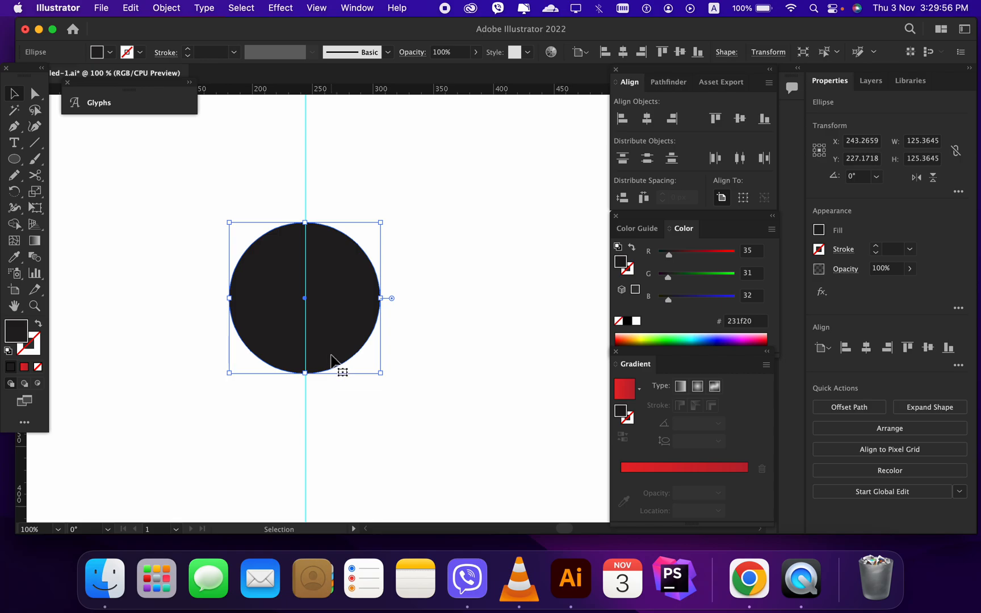
left_click_drag(381, 374, 392, 386)
left_click(369, 438)
- Copy the black circle and paste the duplicate in front of the original
left_click(339, 329)
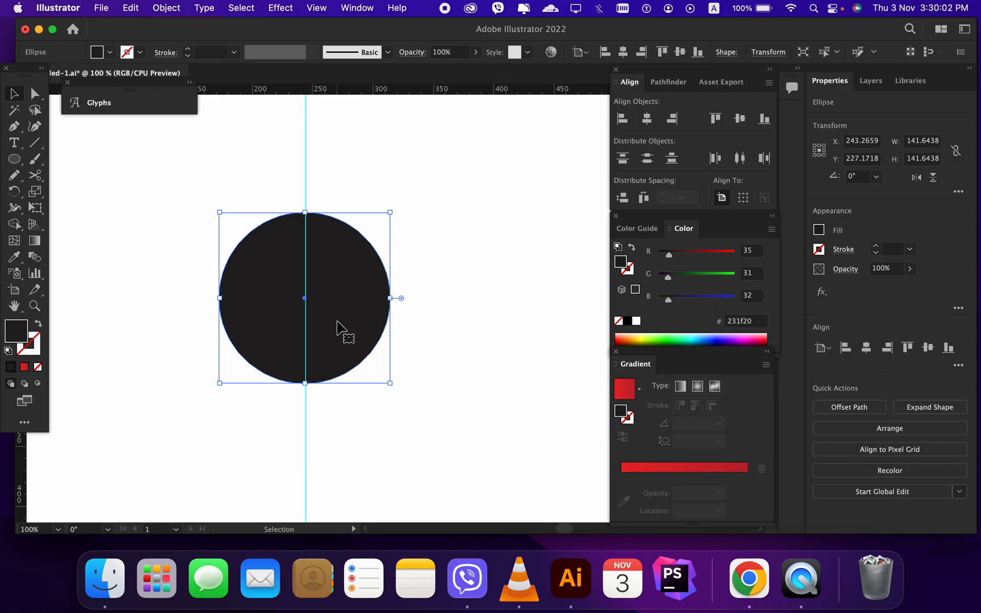
left_click(166, 8)
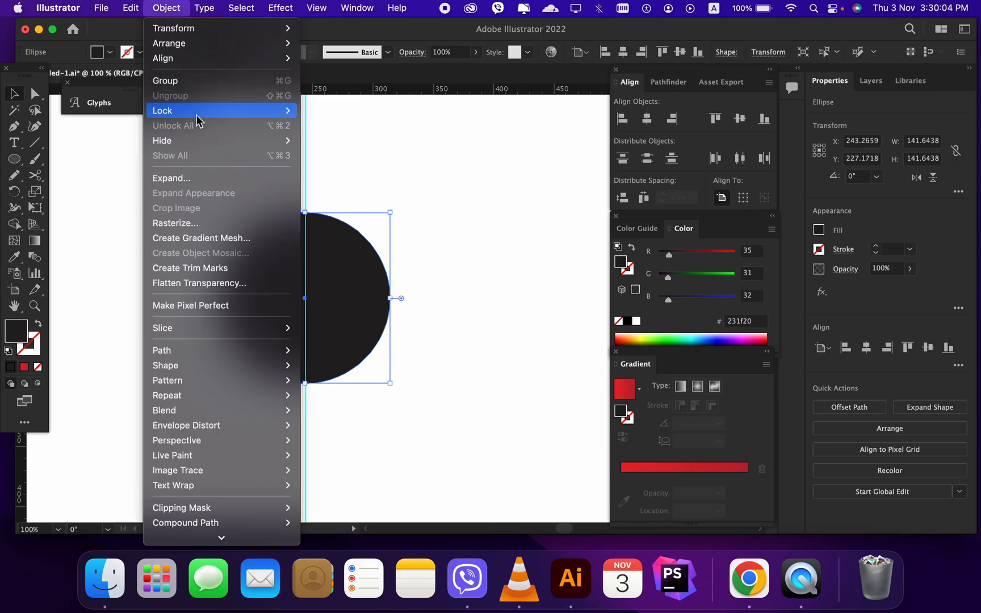
mouse_move(130, 7)
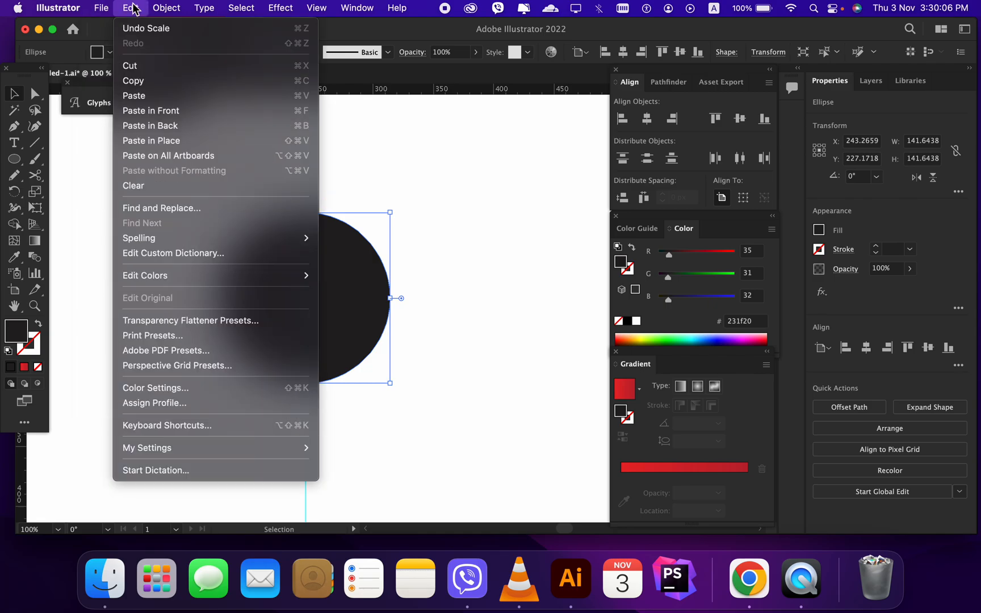
left_click(148, 81)
left_click(133, 9)
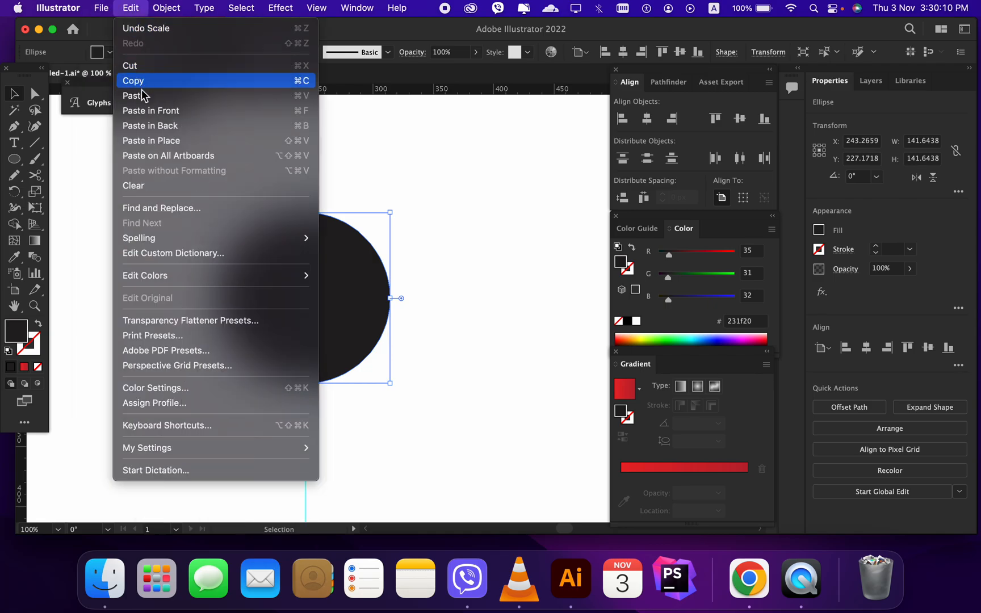
left_click(151, 110)
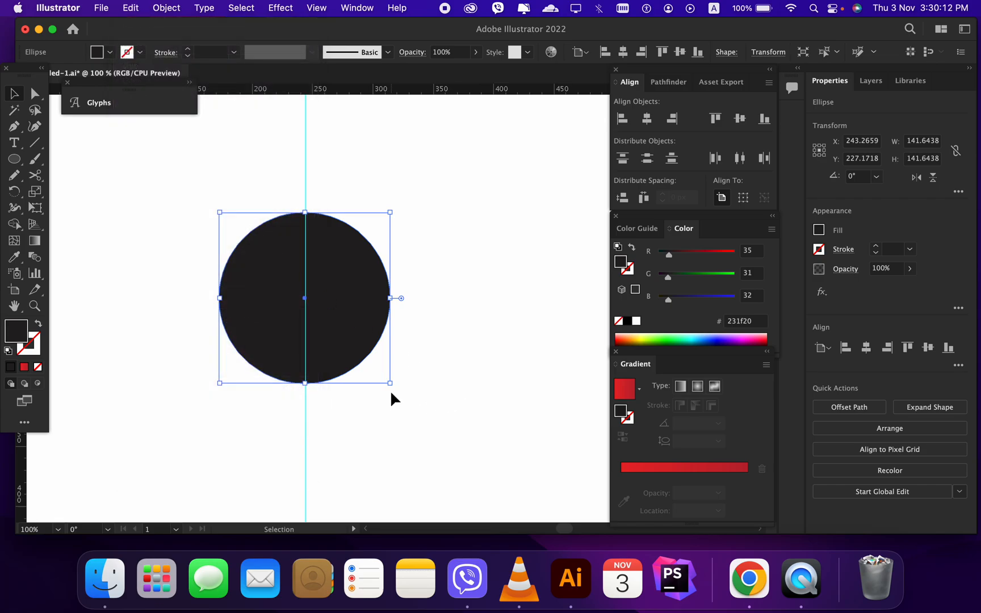
- Enlarge the pasted circle from its centre to about 177 px and swap its fill and stroke to make it an outline
left_click_drag(391, 384, 412, 420)
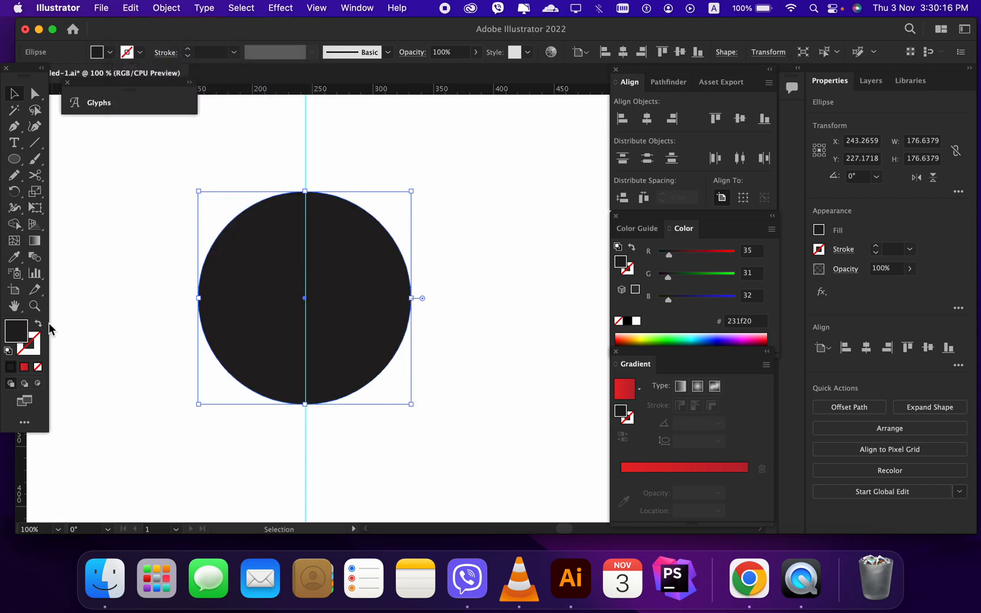
key("shift+x")
left_click(91, 319)
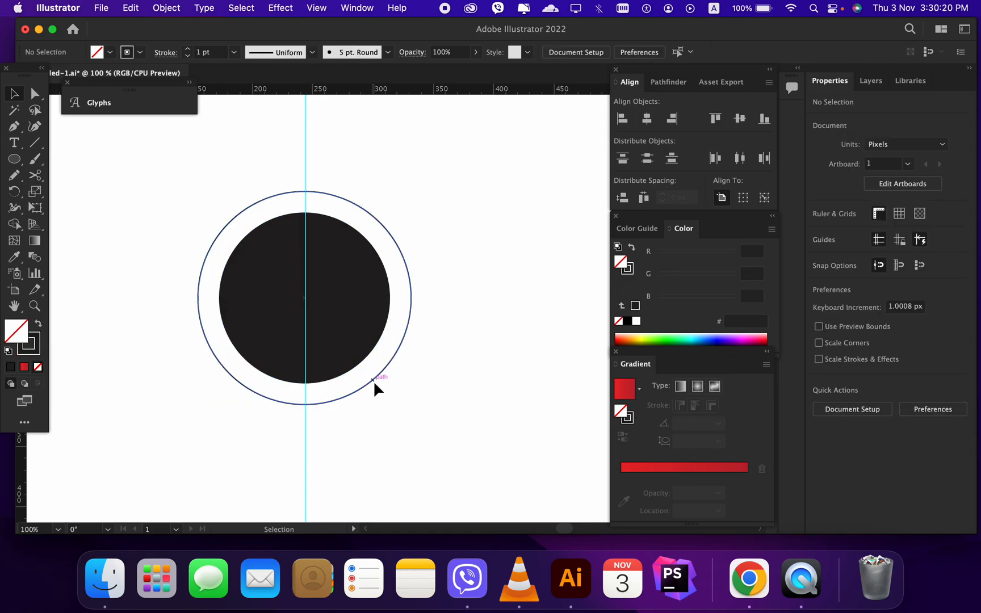
- Stretch the outline circle to about 185 px tall and add a slightly narrower copy of it offset upward
left_click(373, 380)
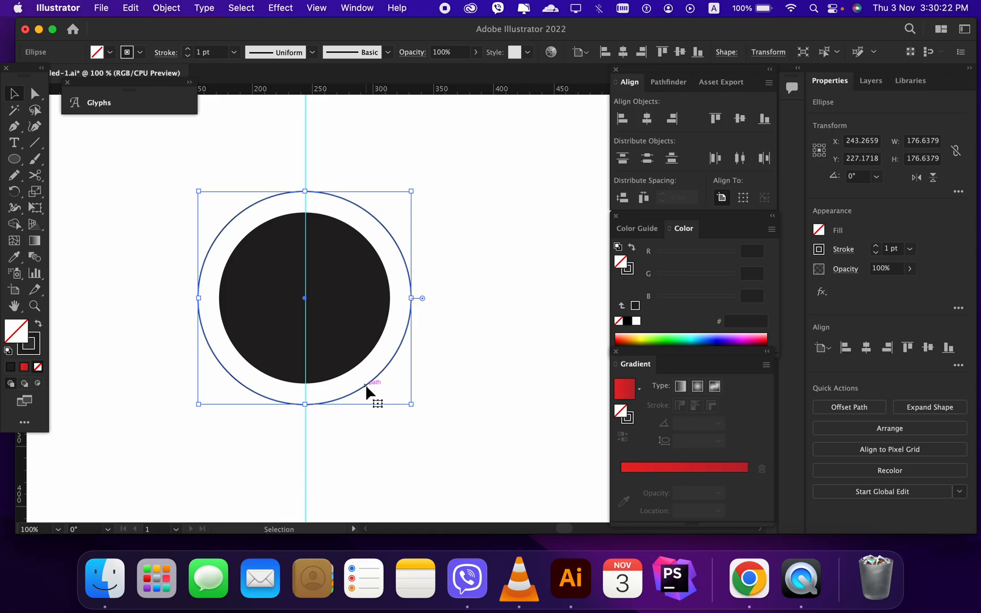
left_click_drag(304, 408, 357, 392)
left_click(360, 410)
key("alt")
scroll(417, 305, "up", 1)
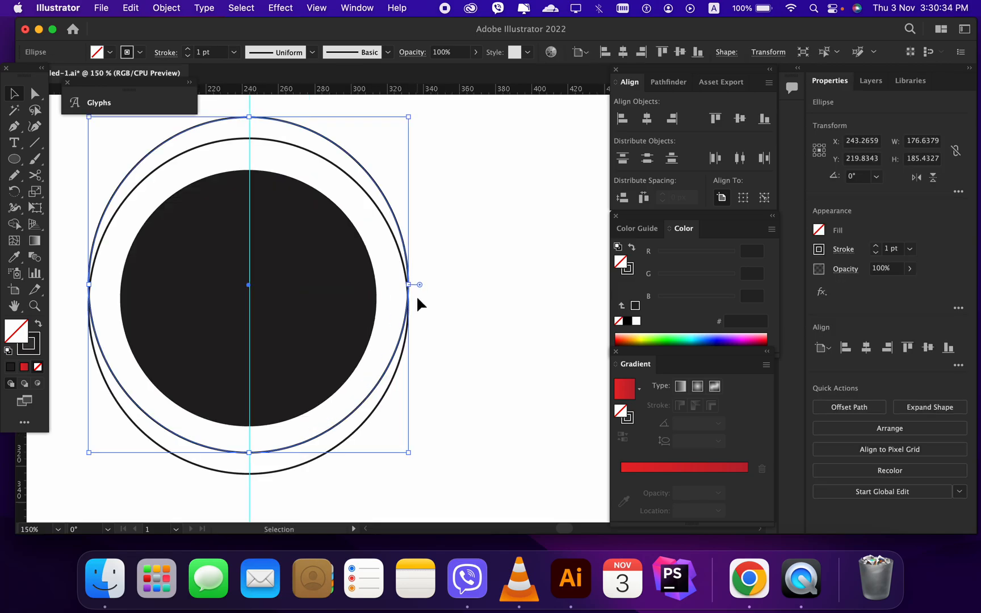
left_click_drag(411, 286, 403, 277)
left_click(439, 310)
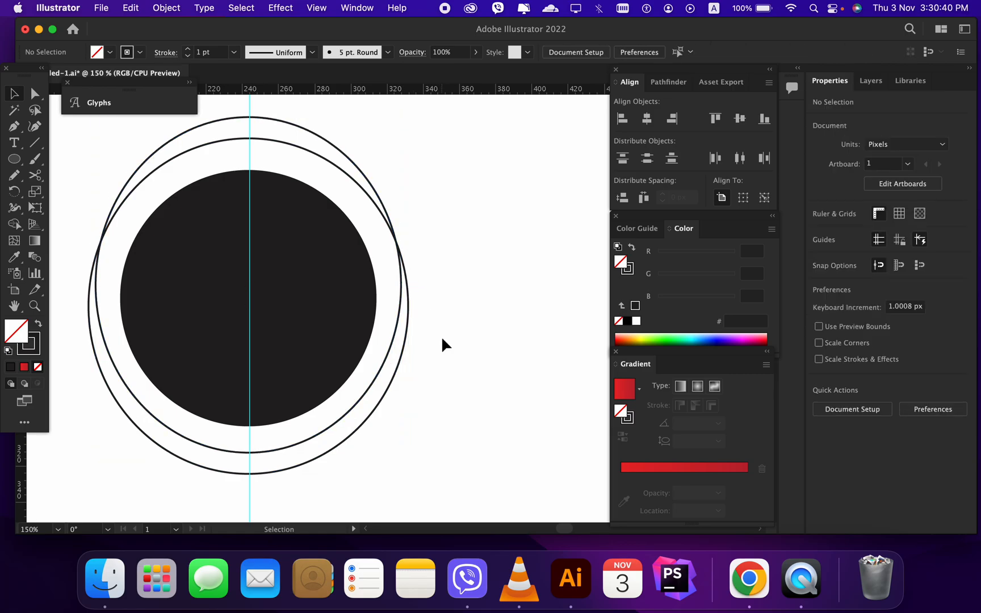
- Swap both outline ellipses to a black fill and remove their overlap and upper area with Shape Builder, leaving a lower crescent
scroll(440, 337, "down", 1, "alt")
left_click(412, 329)
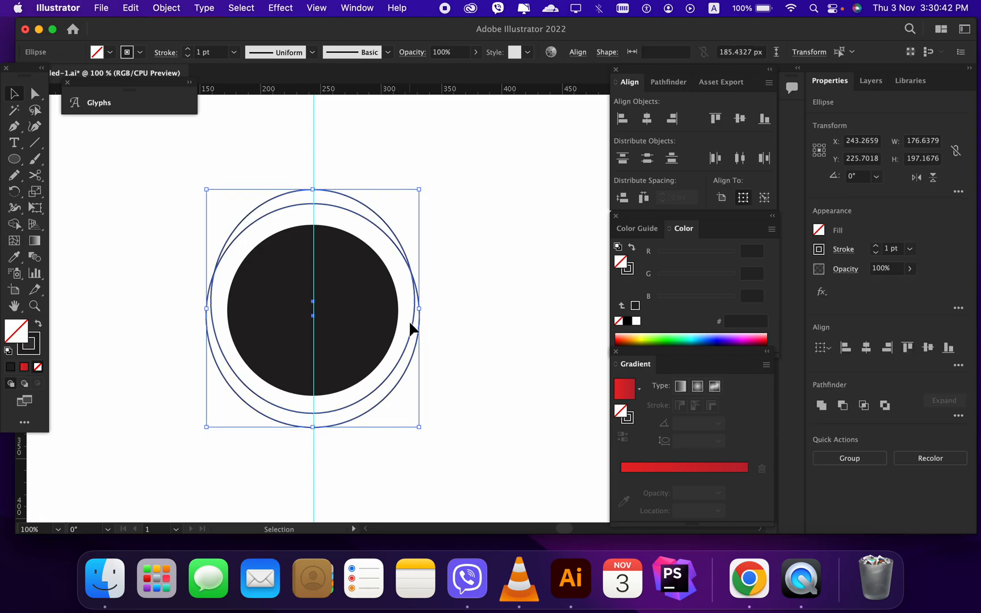
left_click(38, 323)
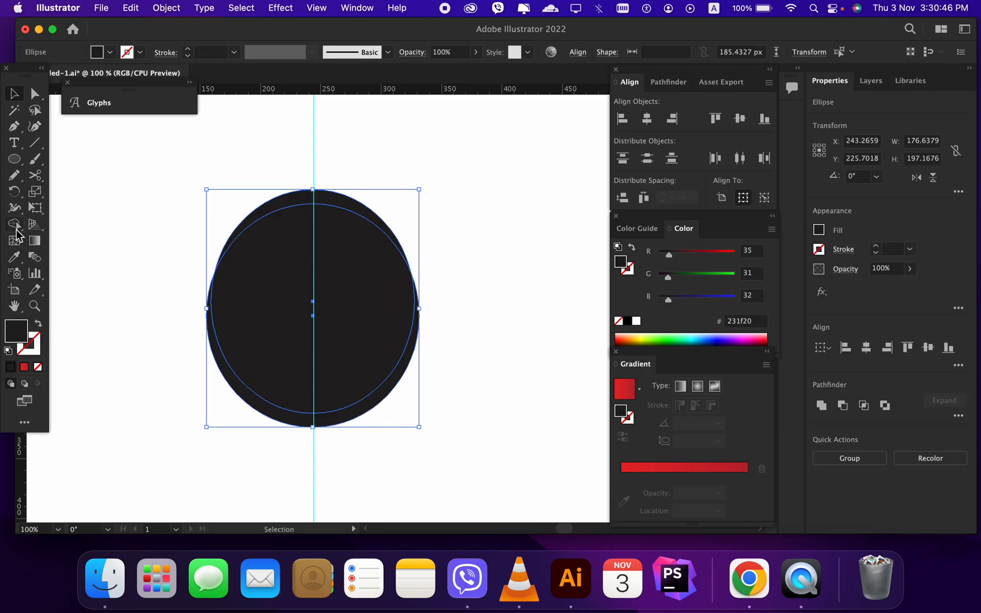
left_click(16, 227)
left_click_drag(319, 349, 319, 148)
key("v")
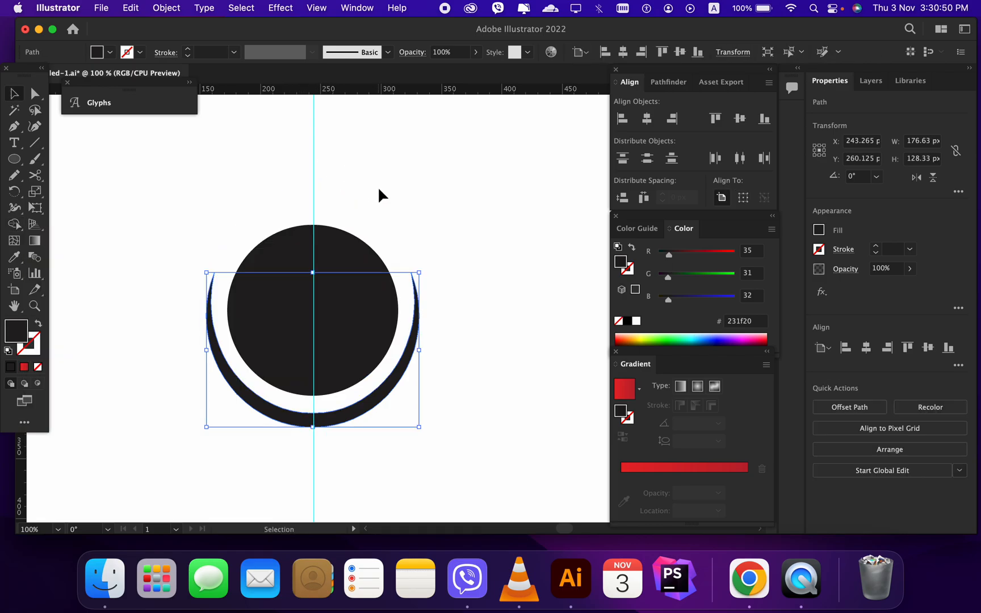
left_click(379, 186)
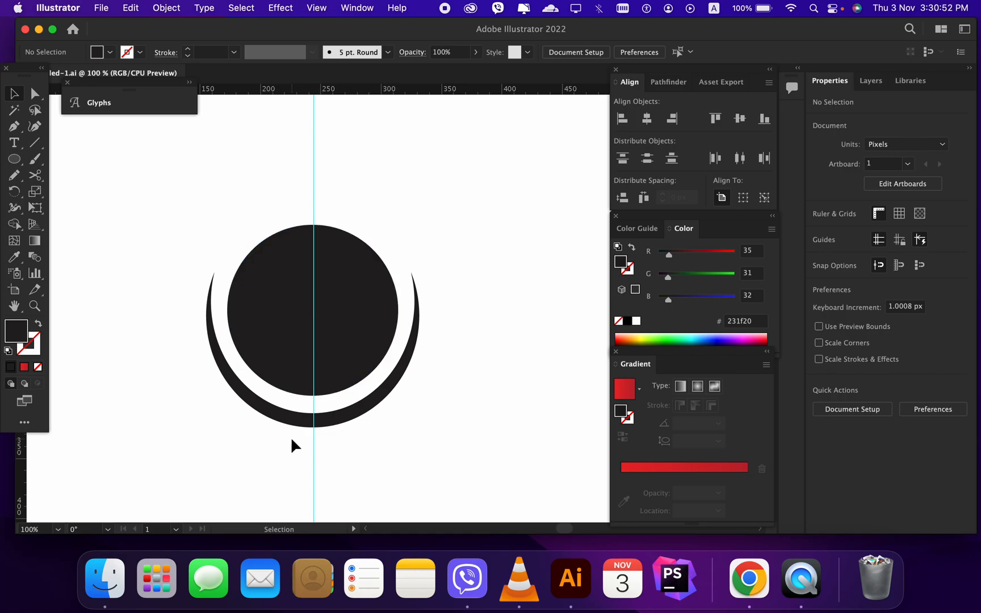
- Draw a closed freehand Pencil shape about 155 by 105 px over the circle's upper half, with a wavy lower edge crossing the circle
left_click(334, 380)
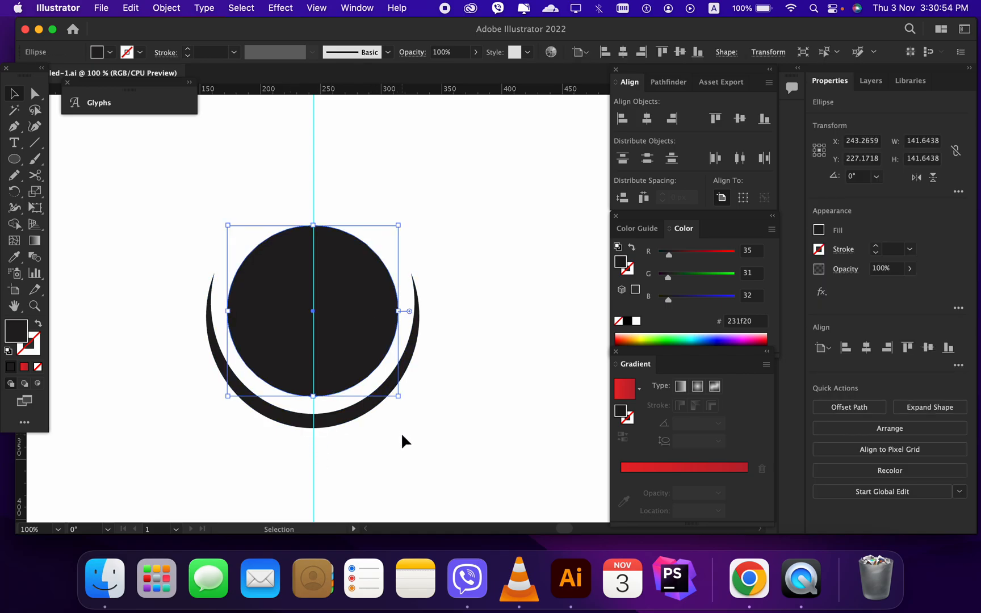
key("n")
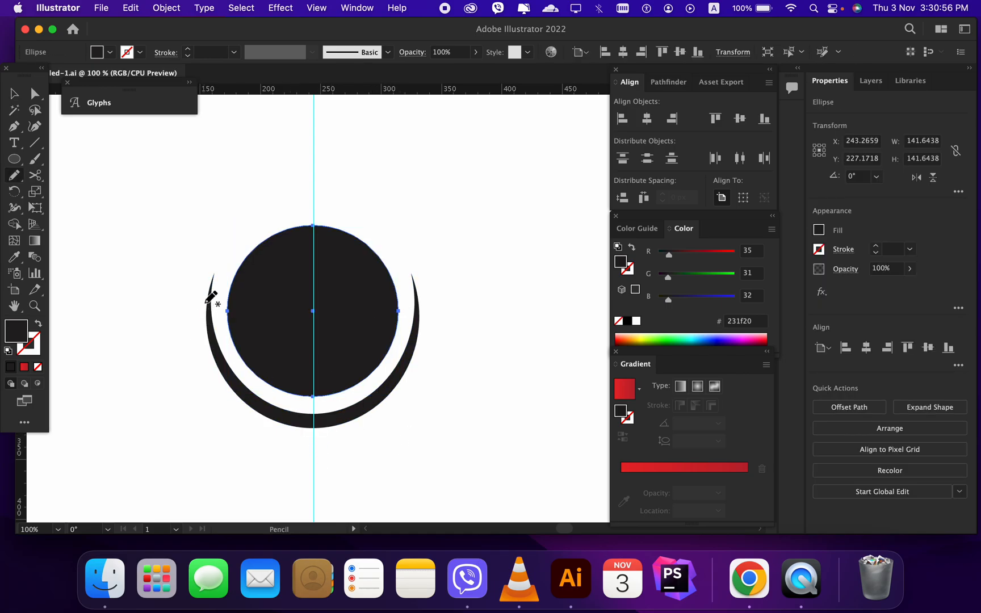
left_click(13, 97)
left_click(115, 185)
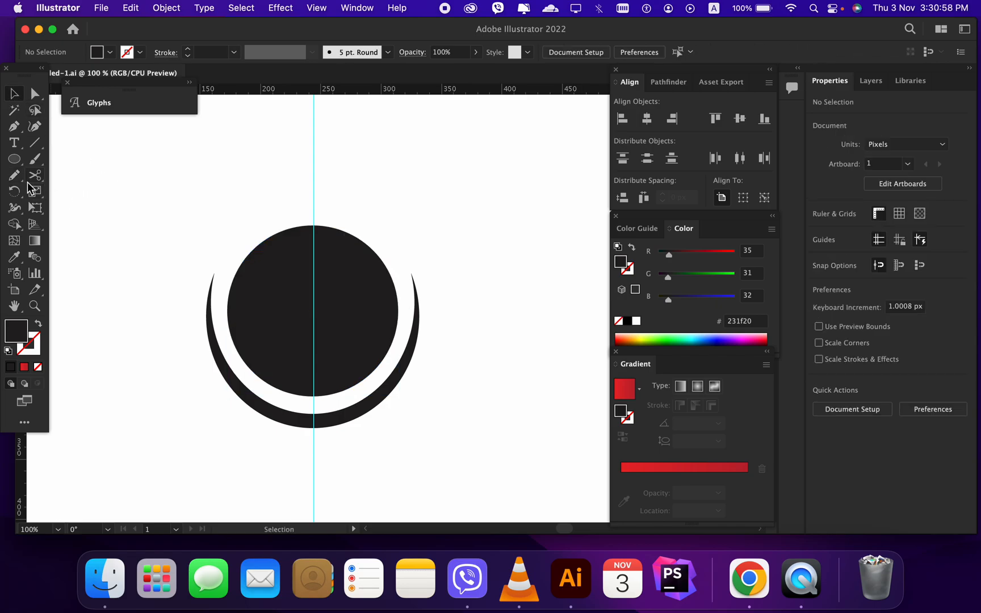
left_click(19, 183)
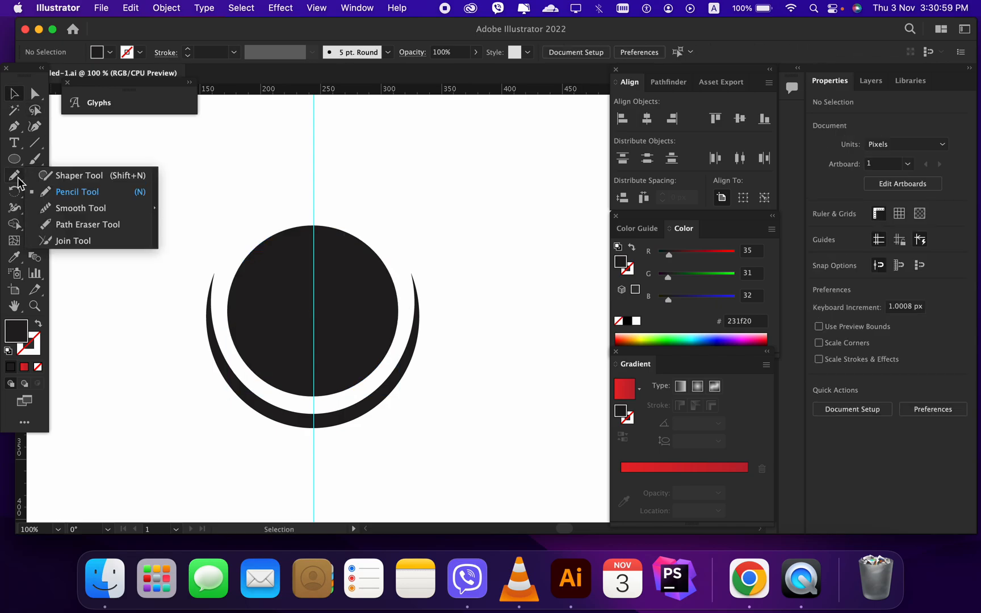
left_click(68, 192)
mouse_move(222, 283)
left_mouse_down()
mouse_move(343, 320)
mouse_move(390, 308)
mouse_move(409, 277)
mouse_move(401, 240)
mouse_move(359, 202)
mouse_move(305, 194)
mouse_move(255, 205)
mouse_move(234, 221)
mouse_move(222, 282)
left_mouse_up()
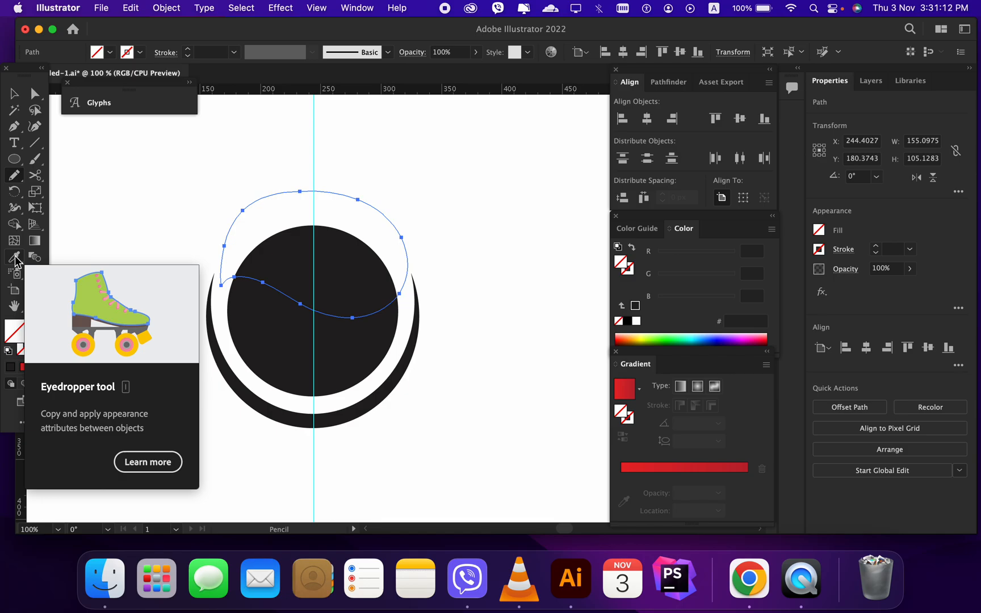
- Fill the freehand wavy shape with light blue
left_click(110, 52)
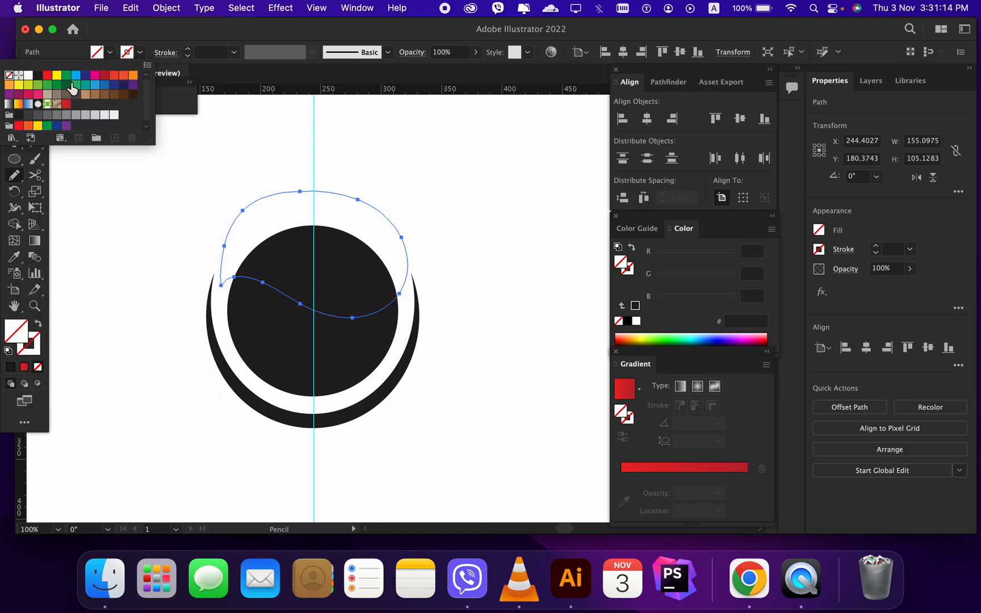
left_click(75, 78)
left_click(177, 213)
key("v")
left_click(178, 219)
- Subtract the blue wavy shape from the black circle with Pathfinder Minus Front
left_click(269, 265)
left_click(291, 346, "shift")
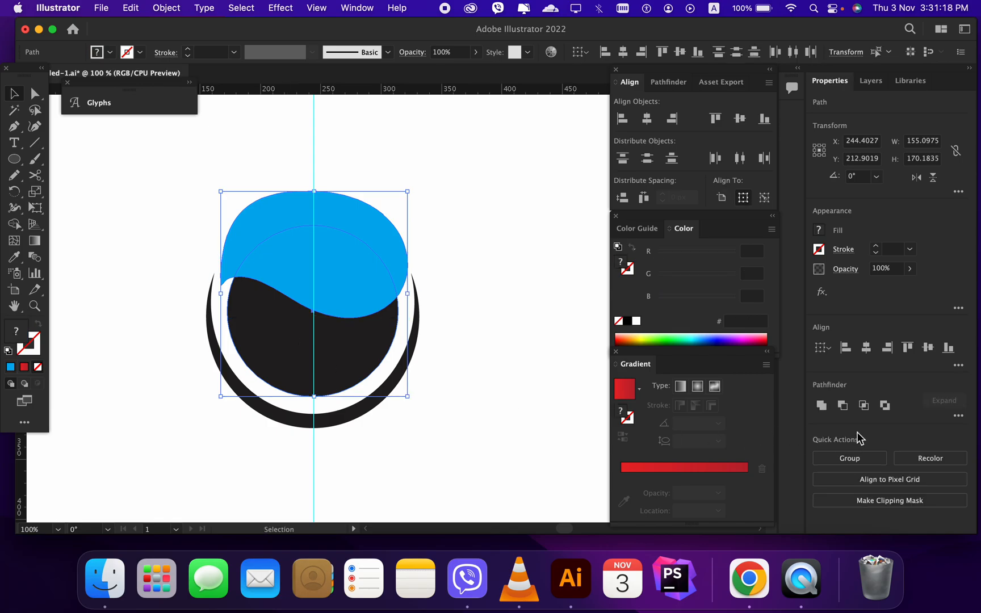
left_click(842, 405)
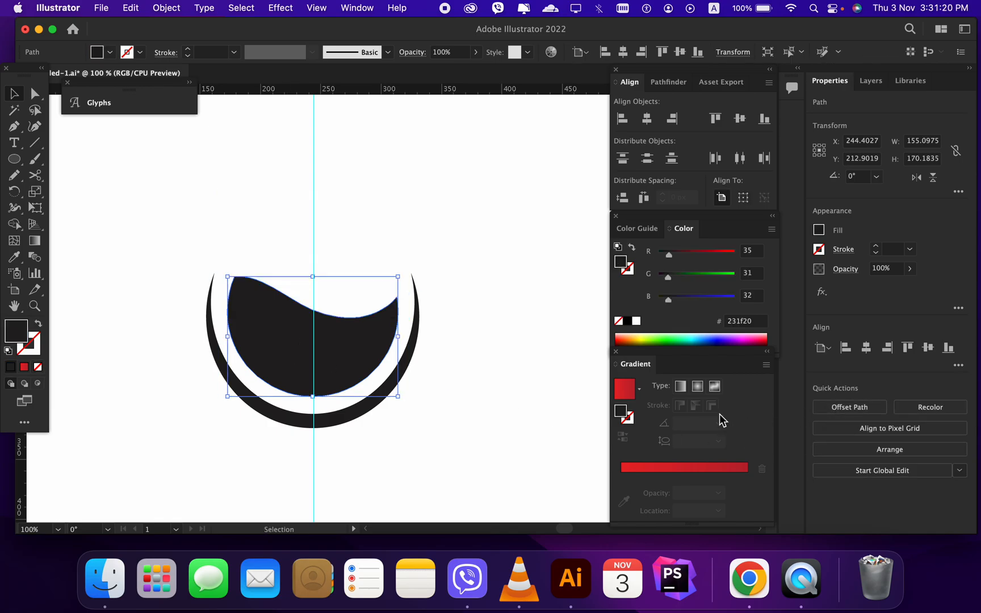
left_click(499, 295)
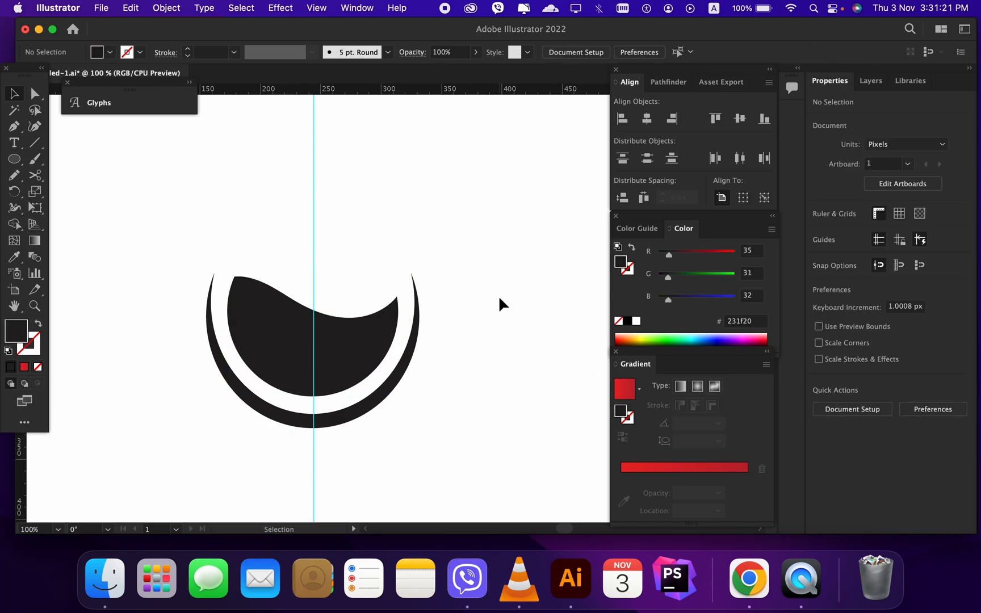
- Fill the wavy-topped liquid shape inside the crescent with red
left_click(372, 339)
left_click(110, 52)
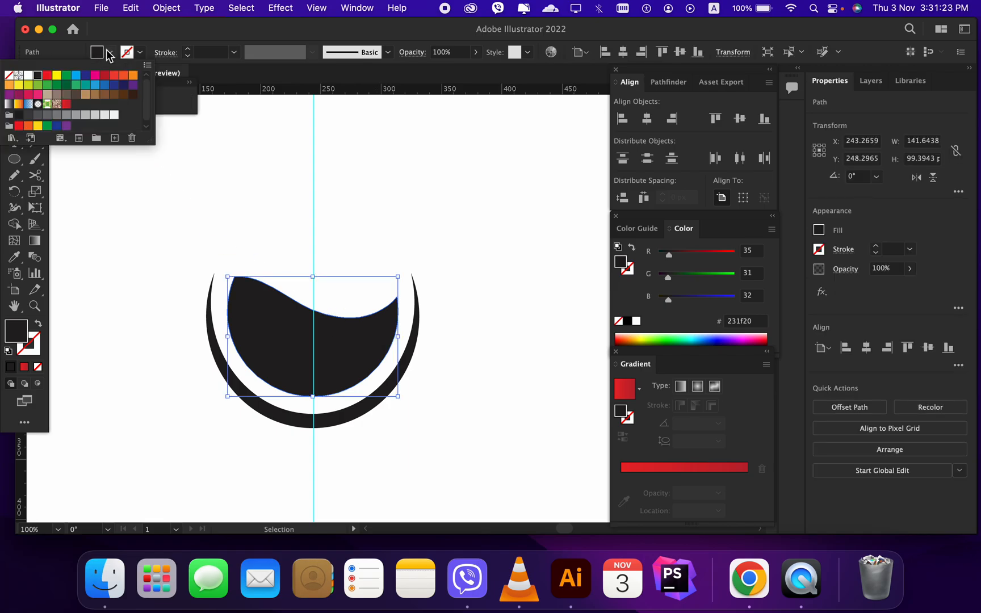
left_click(47, 77)
left_click(289, 219)
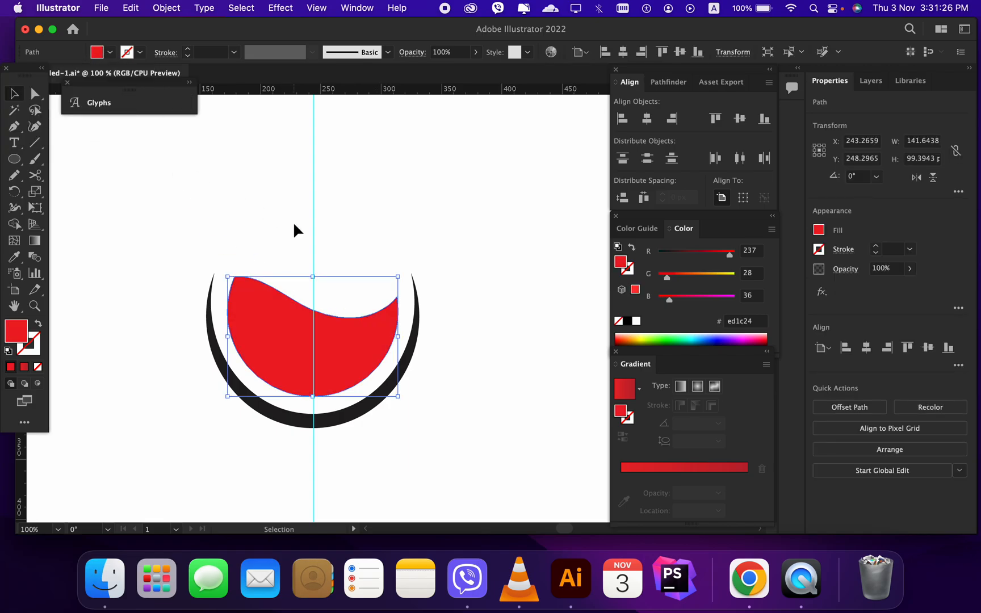
left_click(293, 221)
- Enlarge the red liquid shape proportionally from its centre to about 155 px wide so it sits closer to the crescent
left_click(306, 391)
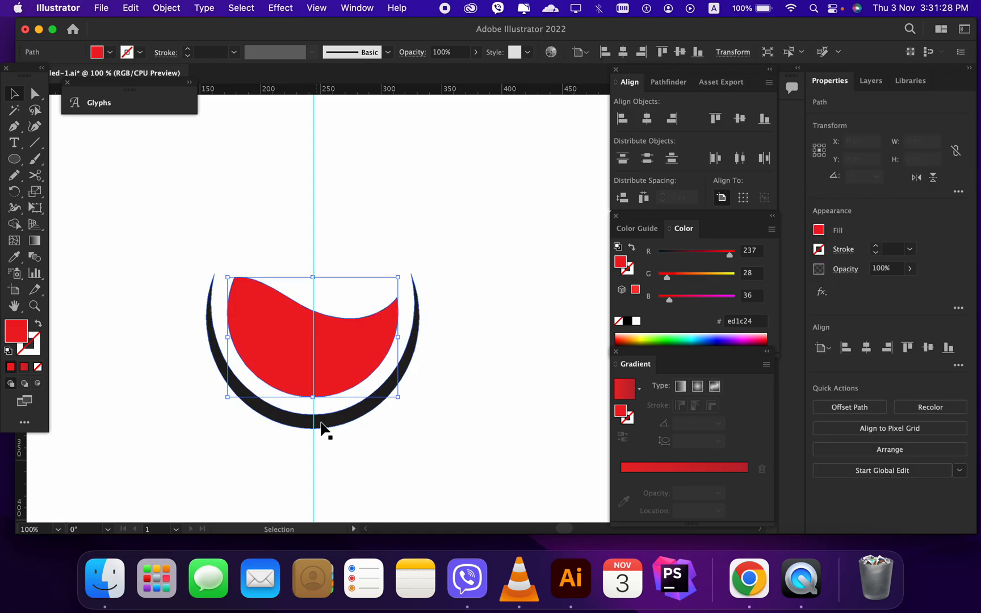
left_click_drag(397, 397, 407, 403)
left_click(377, 435)
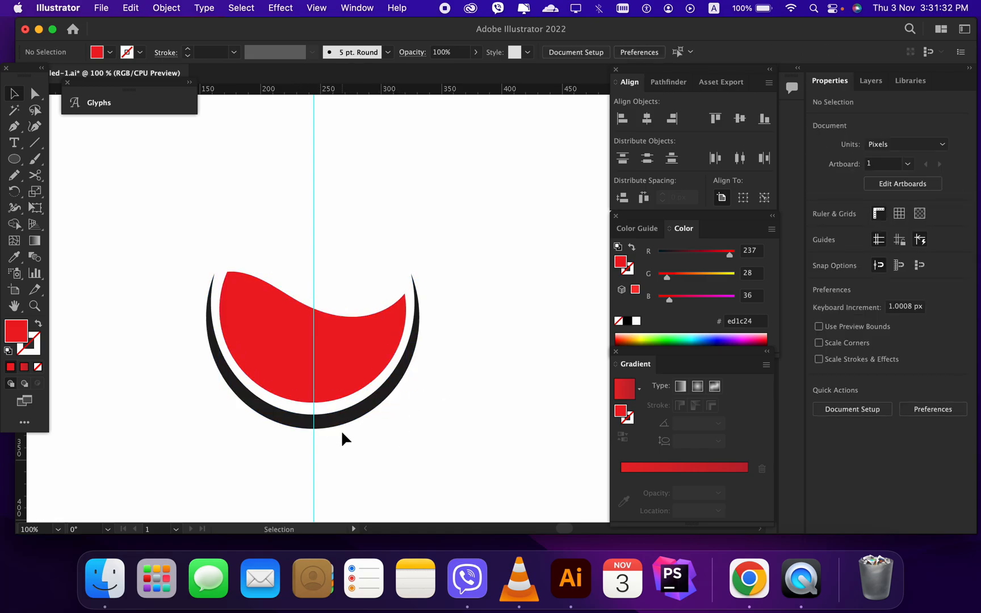
left_click(349, 373)
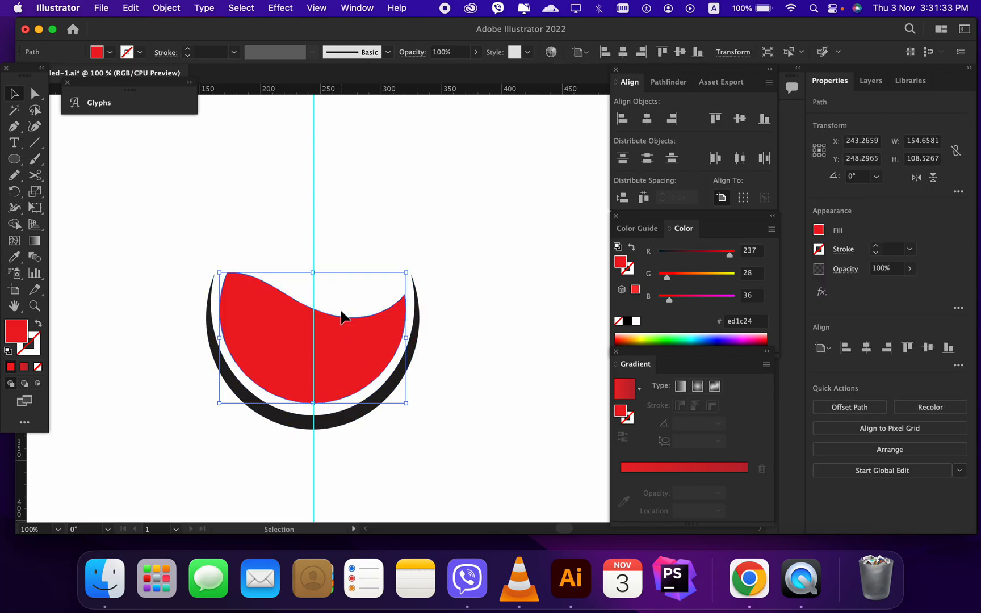
- Round off the sharp upper-left corner of the red liquid shape with the Smooth tool
left_click(330, 254)
scroll(328, 267, "up", 2)
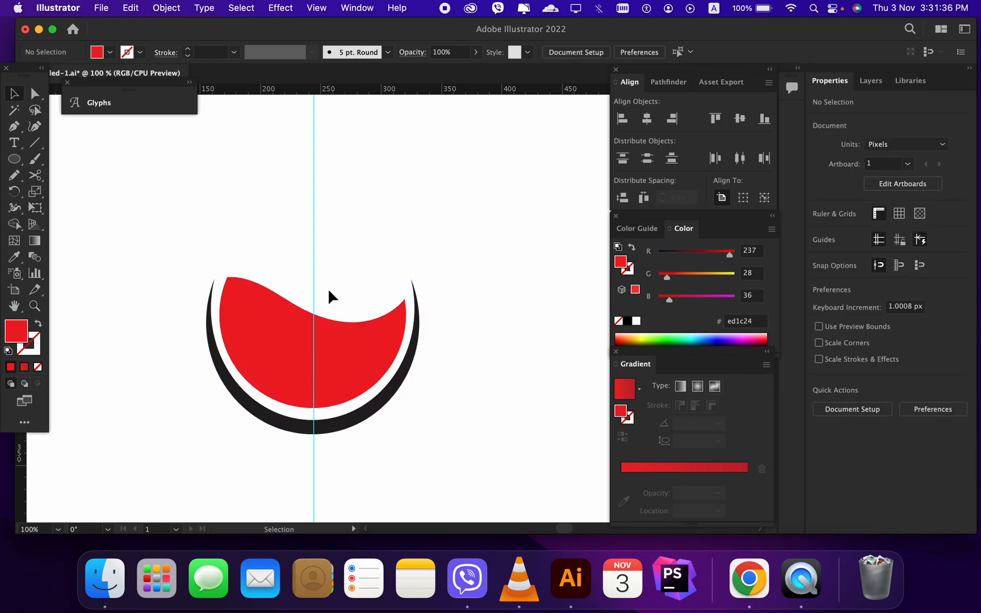
scroll(329, 292, "up", 2)
left_click(274, 376)
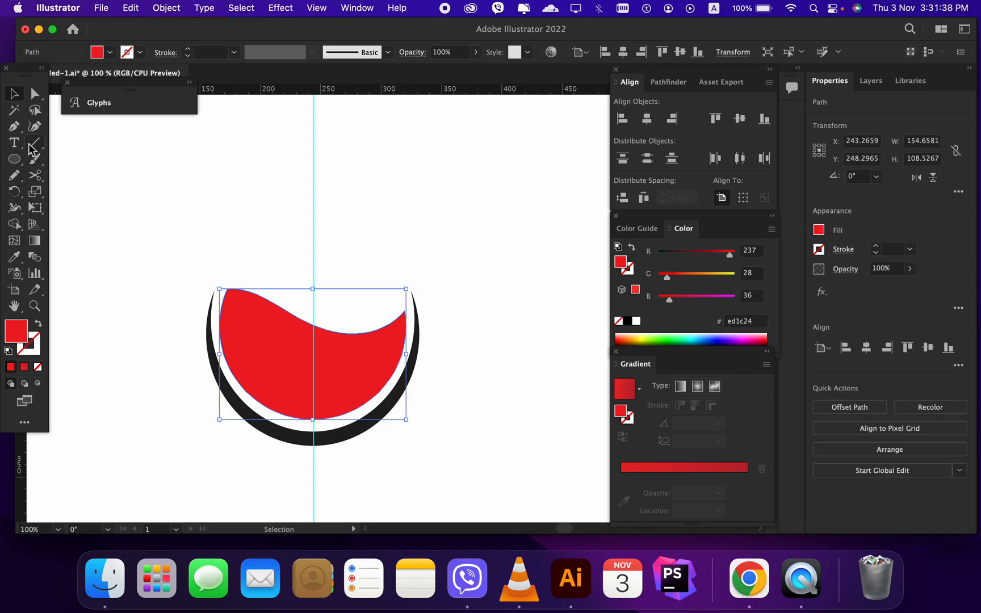
left_click_drag(17, 180, 81, 211)
scroll(215, 291, "up", 1)
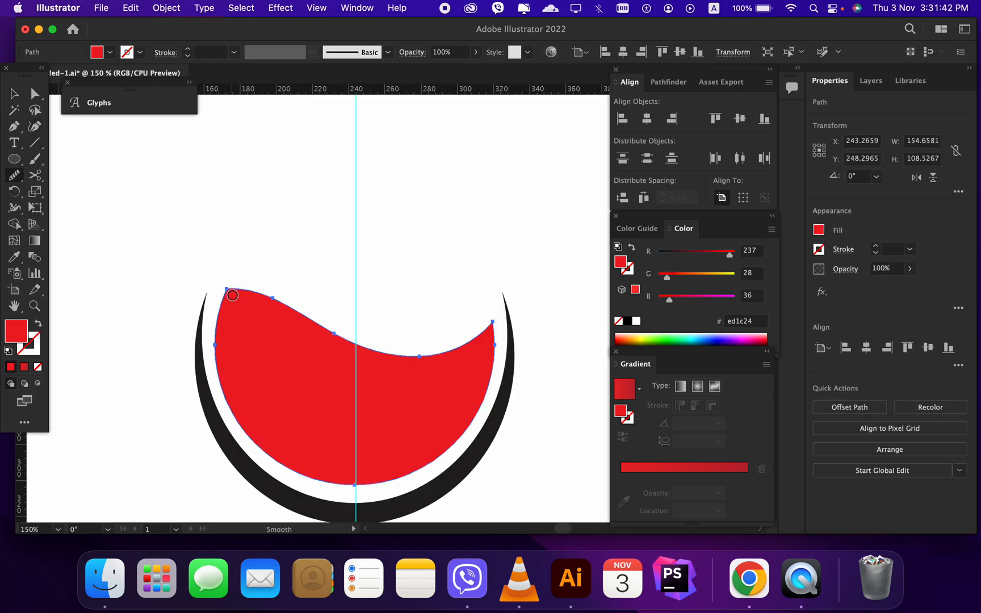
mouse_move(230, 292)
left_mouse_down()
mouse_move(214, 311)
mouse_move(239, 294)
mouse_move(223, 327)
mouse_move(222, 311)
left_mouse_up()
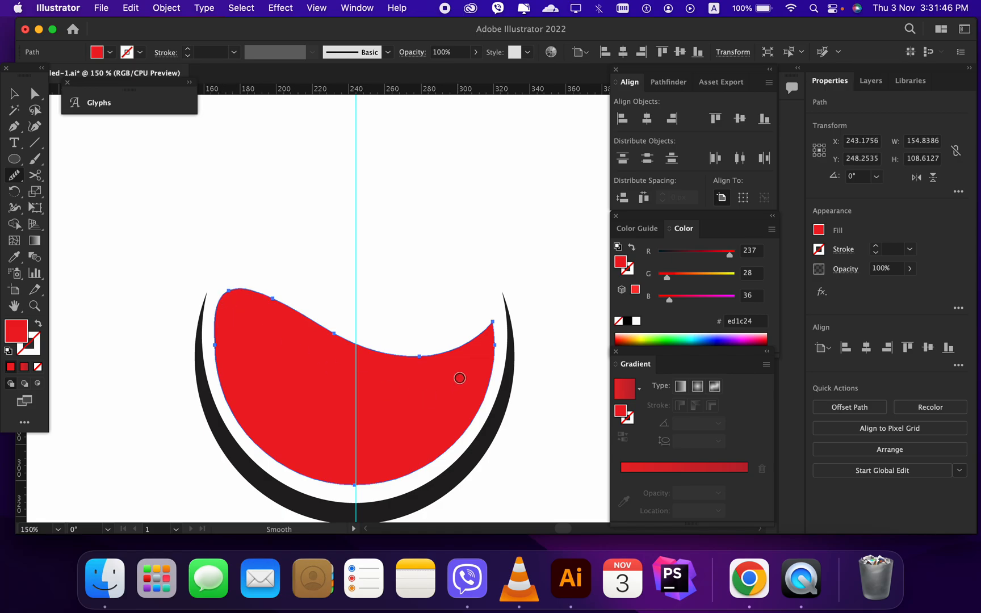
key("v")
left_click(397, 304)
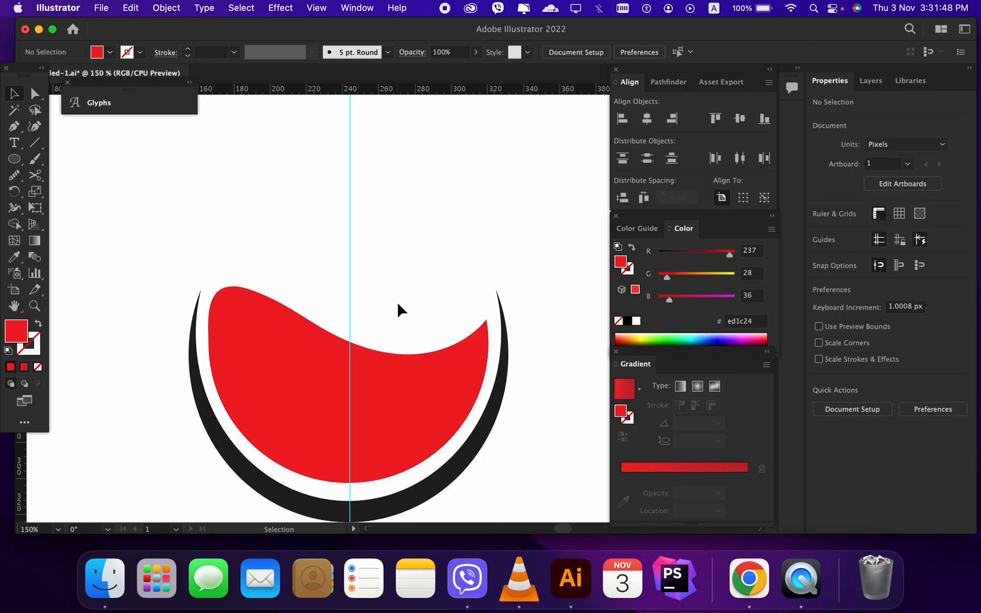
- Draw a small freehand droplet about 11 by 16 px above the wave's dip with the Pencil and give it the liquid's red fill
scroll(398, 304, "right", 2)
mouse_move(14, 177)
left_mouse_down()
mouse_move(17, 193)
mouse_move(59, 196)
left_mouse_up()
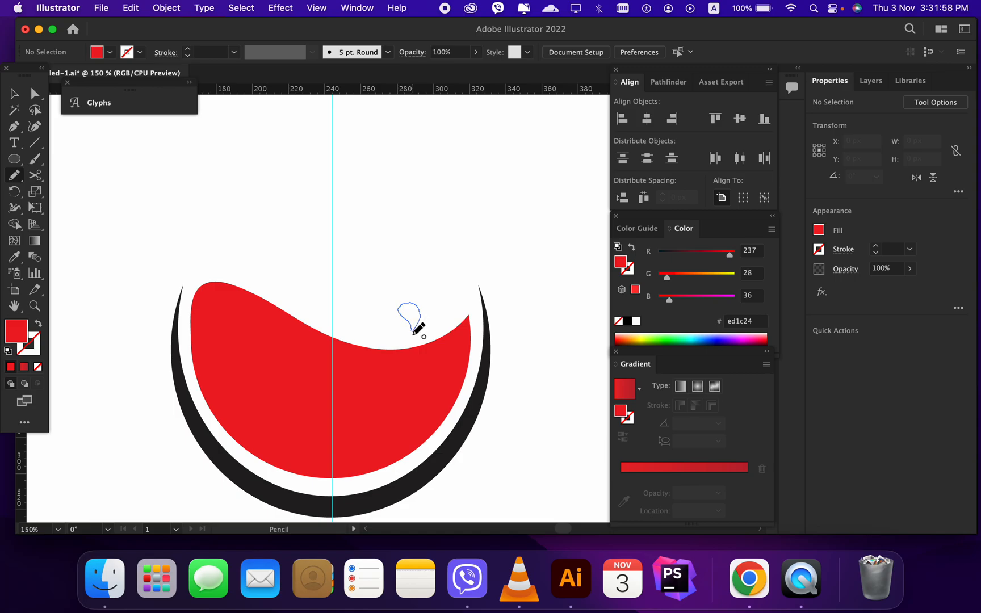
left_click_drag(411, 332, 412, 331)
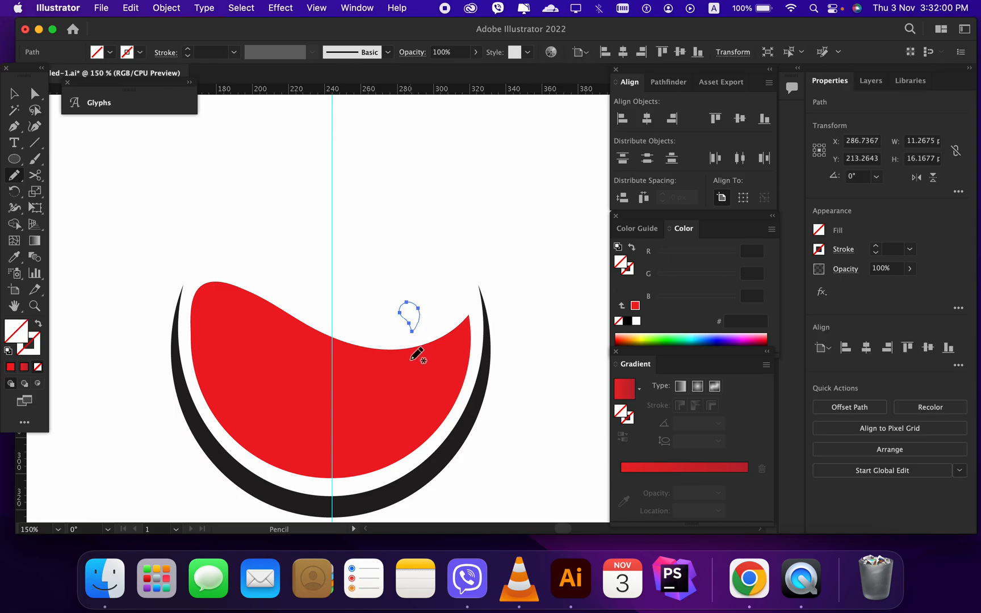
left_click(15, 258)
left_click(325, 403)
key("v")
left_click(431, 269)
scroll(418, 327, "up", 2)
- Stretch the droplet's tail downward and refine its left side with the Curvature tool, making it about 11 by 22 px
left_click(417, 325)
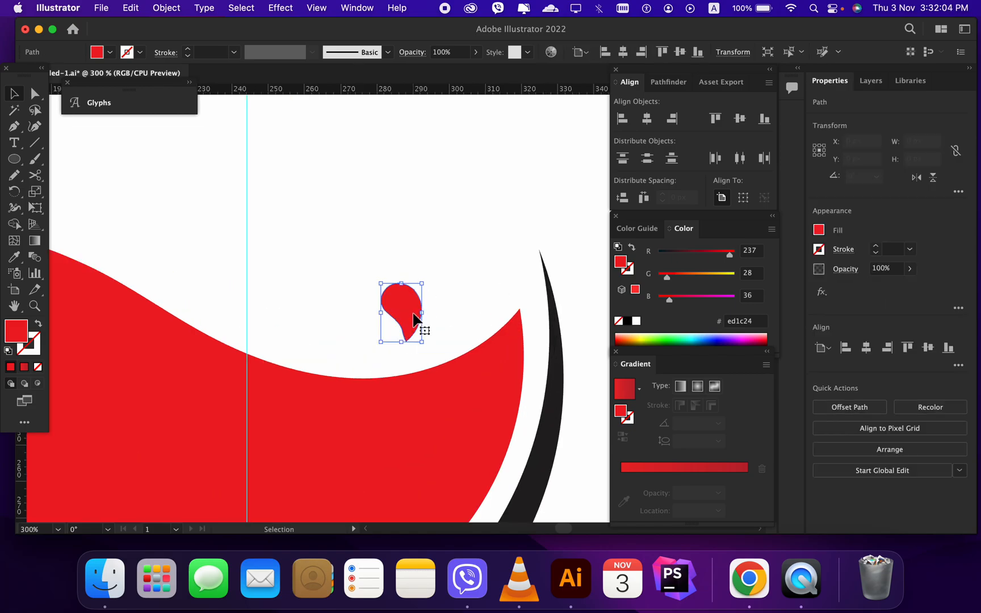
left_click(38, 127)
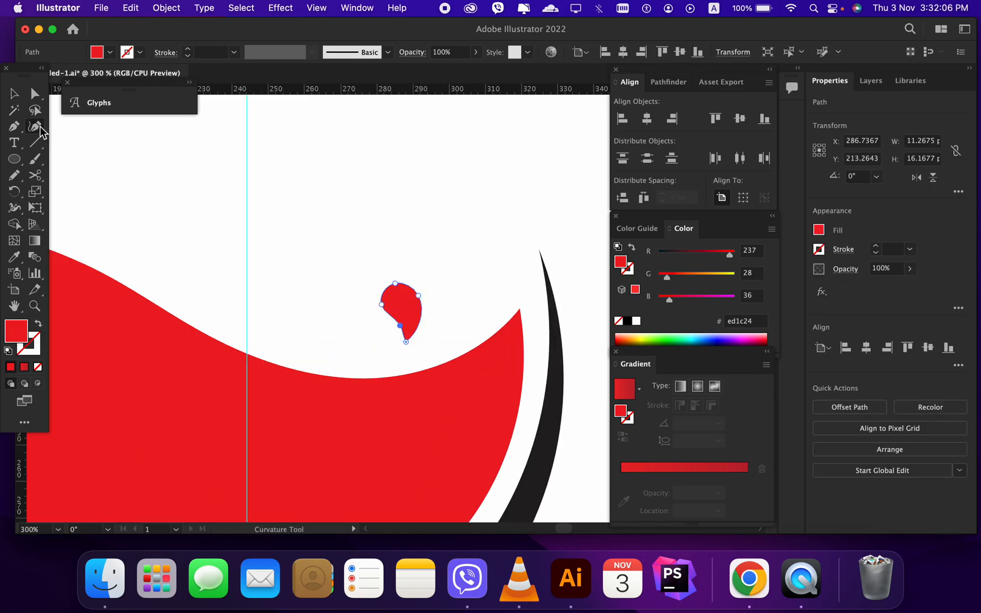
scroll(405, 319, "up", 1)
left_click_drag(404, 350, 394, 376)
left_click_drag(398, 326, 376, 295)
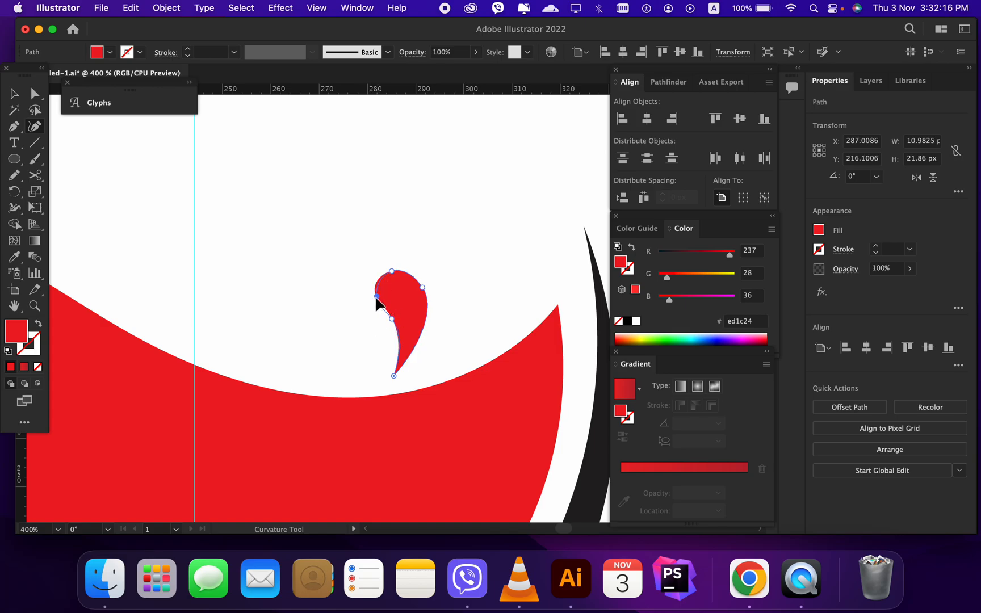
key("v")
left_click(331, 274)
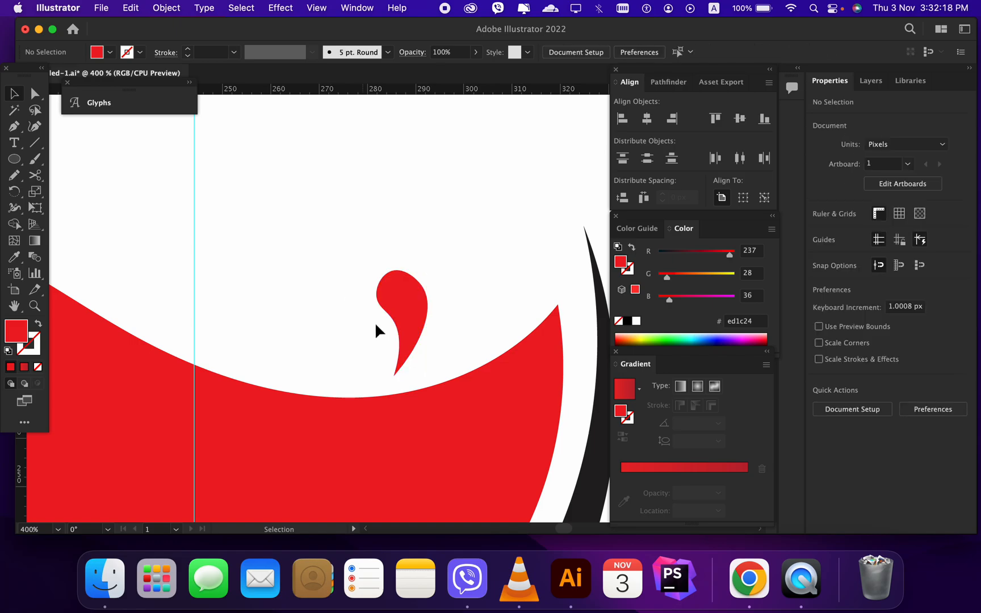
- Add a smaller copy of the droplet to its left, rotated counterclockwise, and shift the original droplet left
left_click_drag(411, 344, 293, 297)
scroll(404, 324, "down", 2)
left_click(333, 263)
left_click(332, 275)
left_click_drag(388, 321, 355, 319)
left_click(399, 310)
scroll(403, 312, "down", 1)
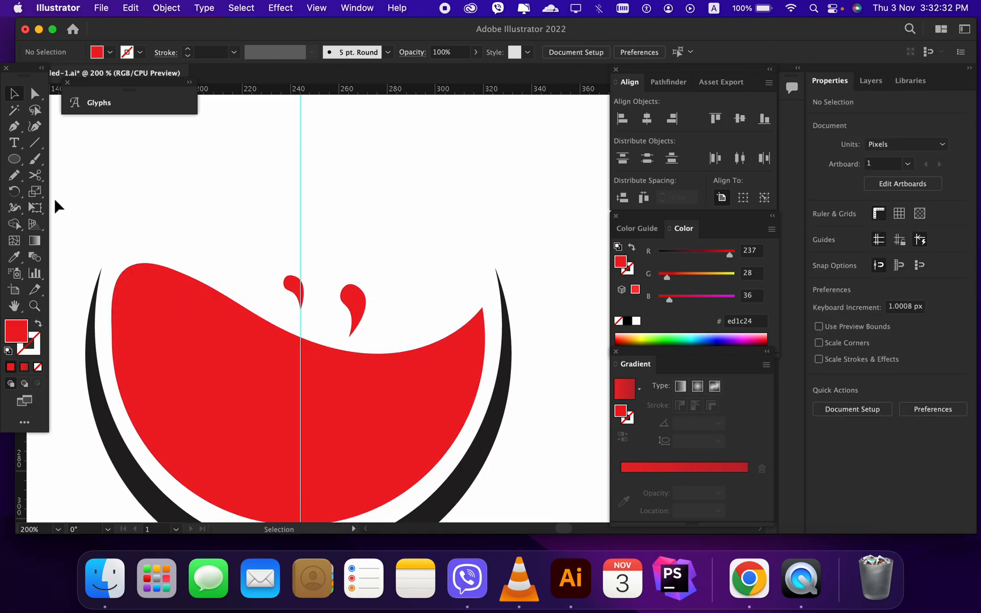
- Draw a freehand splash about 28 by 34 px rising from the right part of the wave and fill it with the liquid's red
left_click(22, 177)
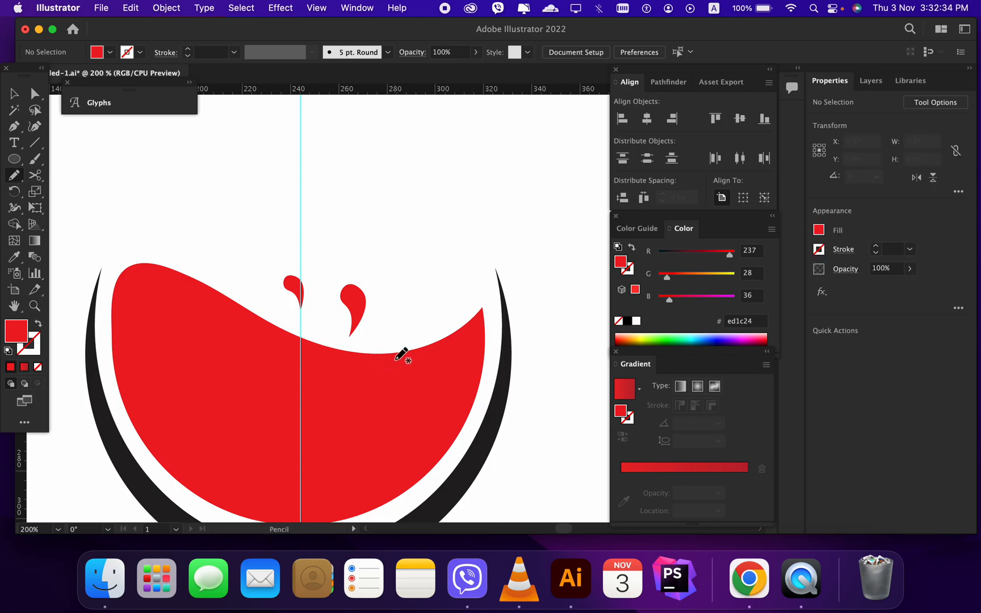
mouse_move(403, 357)
left_mouse_down()
mouse_move(388, 318)
mouse_move(393, 296)
mouse_move(410, 301)
mouse_move(427, 342)
mouse_move(449, 348)
mouse_move(449, 366)
mouse_move(398, 360)
left_mouse_up()
left_click(14, 257)
left_click(234, 325)
key("v")
left_click(379, 285)
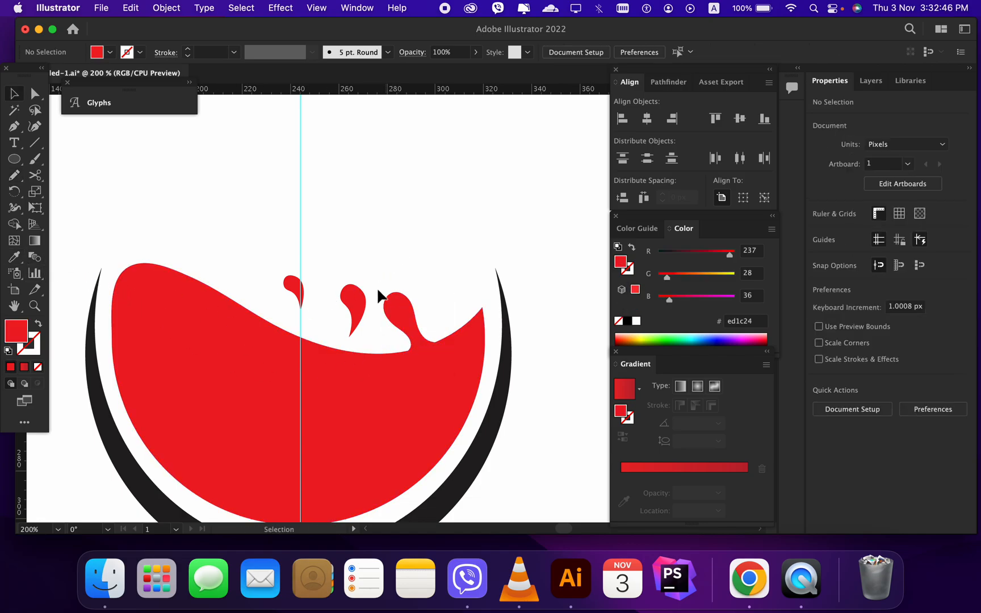
- Extend the lower-left anchor of the splash's base further left with the Curvature tool so it blends into the wave
scroll(407, 353, "up", 2)
left_click(427, 365)
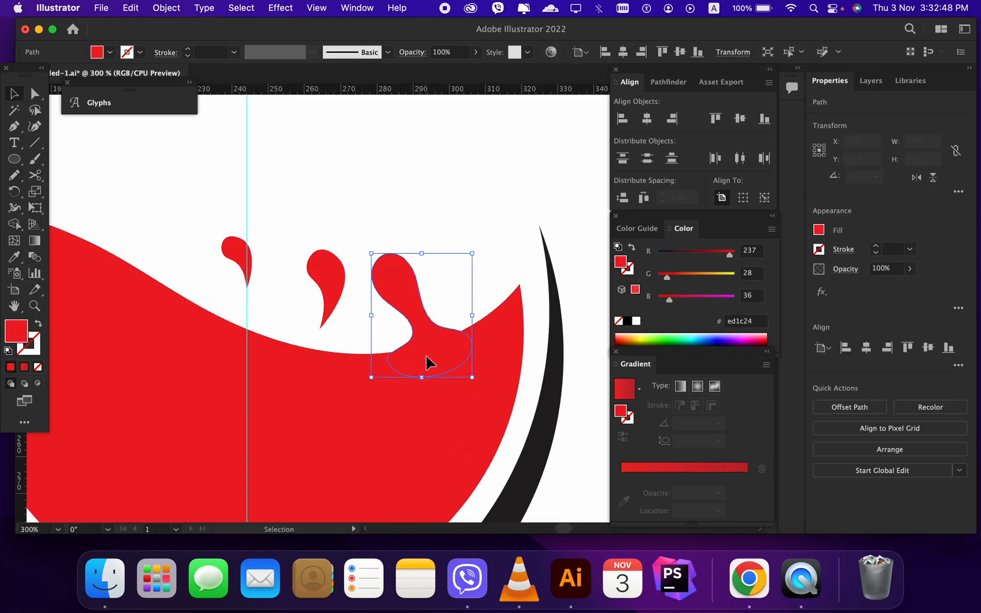
left_click(449, 262)
left_click(427, 368)
key("shift+grave")
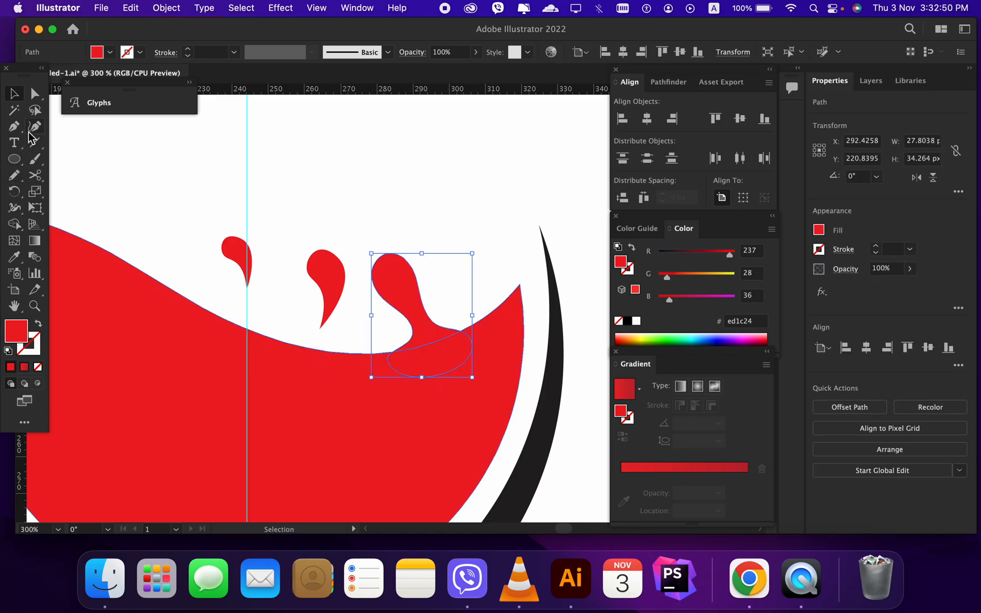
scroll(383, 382, "up", 1)
left_click_drag(386, 360, 365, 357)
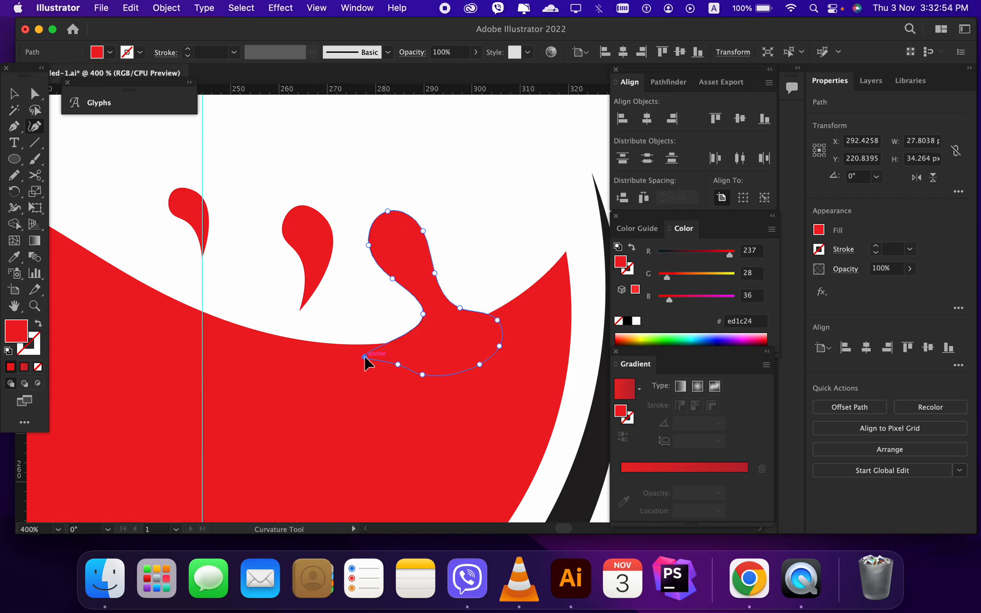
key("v")
left_click(375, 309)
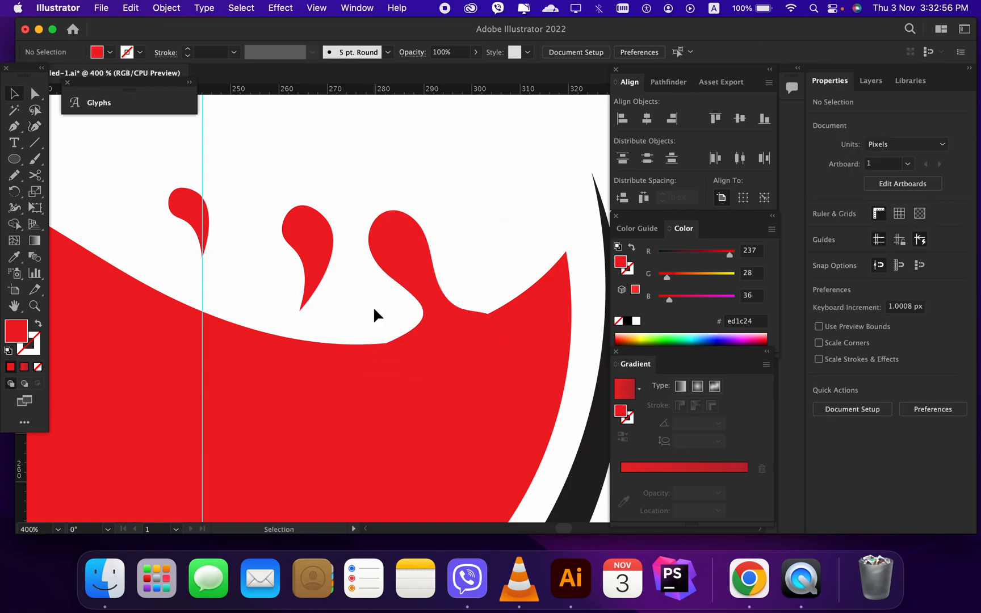
- Place a smaller copy of the splash to its left on the wave and shrink the nearby right droplet to about 6 by 13 px
scroll(363, 370, "down", 1)
left_click_drag(417, 353, 373, 401)
left_click_drag(420, 422, 361, 396)
left_click_drag(346, 357, 330, 365)
left_click(270, 274)
mouse_move(331, 279)
left_mouse_down()
mouse_move(351, 228)
mouse_move(328, 287)
mouse_move(336, 263)
left_mouse_up()
left_click(340, 232)
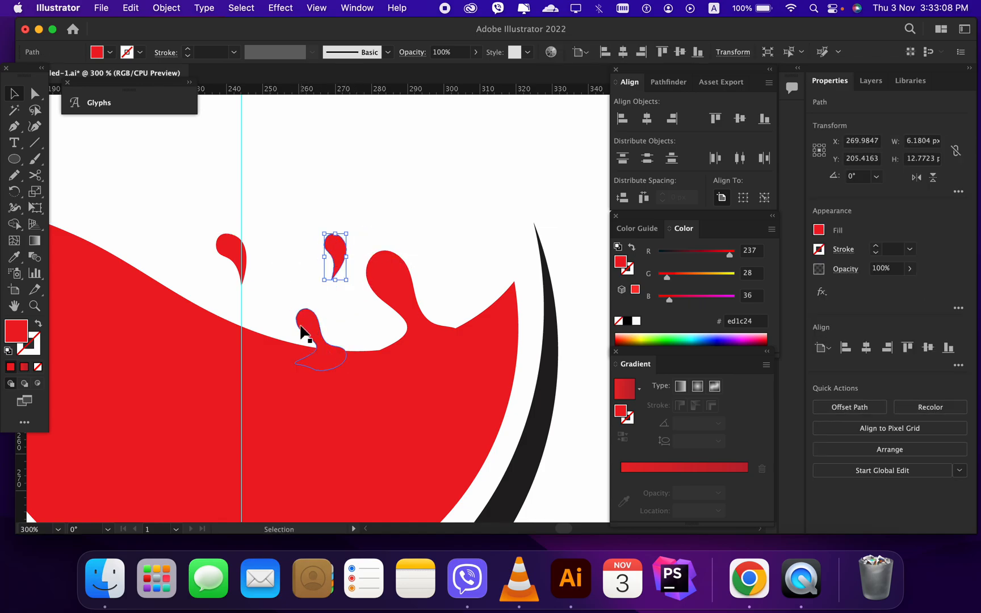
- Adjust the small splash's position so its base merges with the surface of the red liquid
left_click_drag(312, 339, 323, 330)
scroll(322, 371, "up", 1)
left_click(270, 314)
left_click(355, 357)
left_click(396, 320)
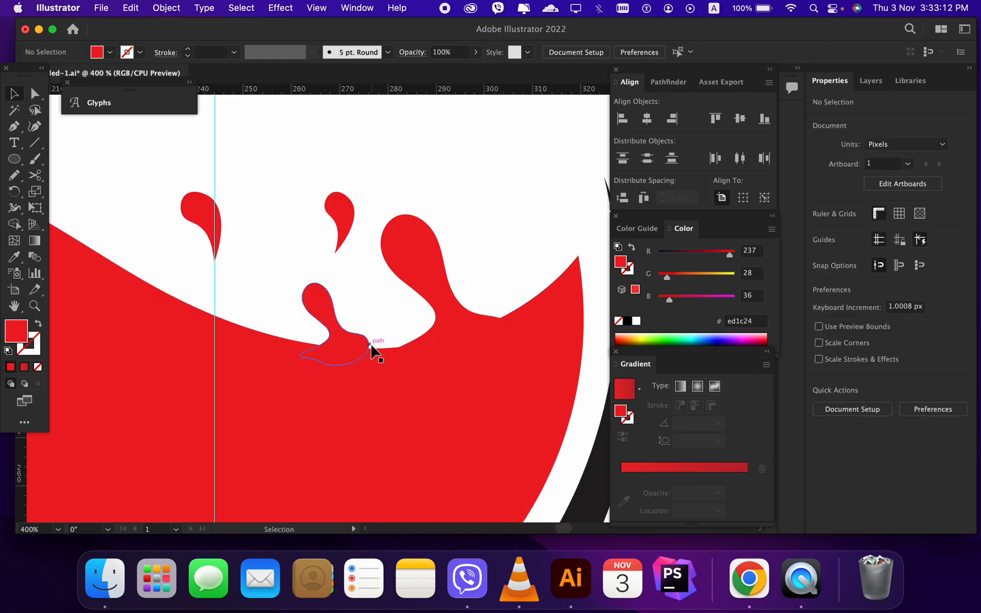
scroll(431, 394, "down", 1)
left_click(372, 358)
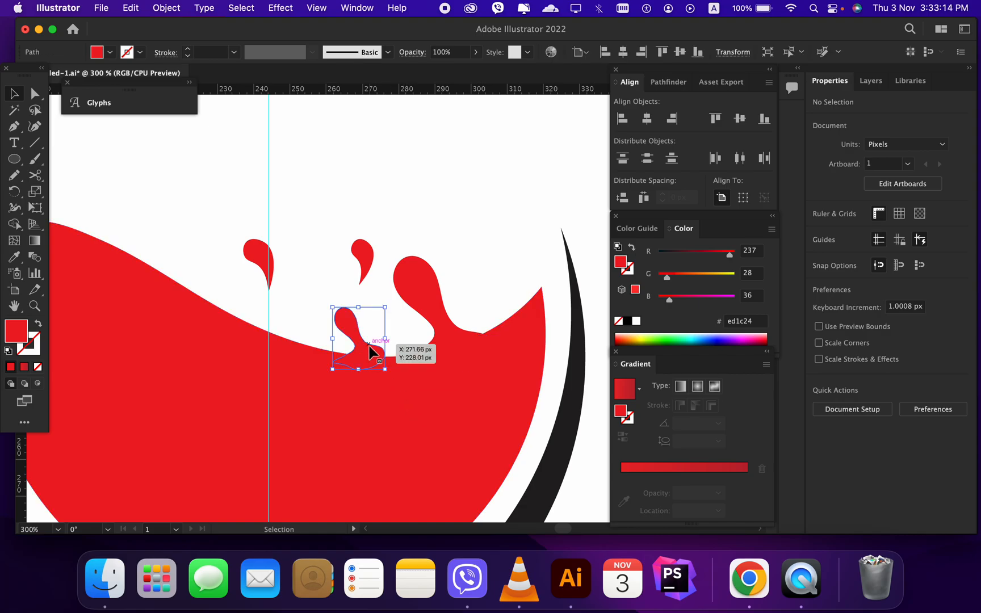
left_click_drag(390, 378, 378, 382)
- Shrink the left droplet and place it just left of the small splash
left_click(251, 292)
left_click_drag(261, 260, 323, 317)
left_click(326, 336)
left_click(339, 245)
- Copy the smallest droplet to the gap right of the large splash and flip the copy horizontally
scroll(438, 333, "down", 2)
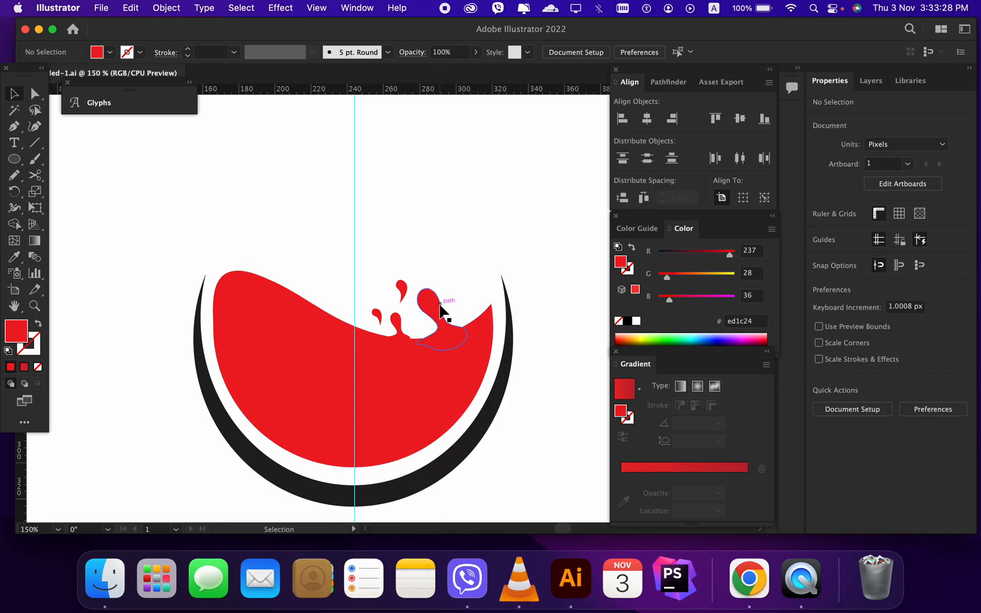
left_click_drag(377, 318, 466, 303)
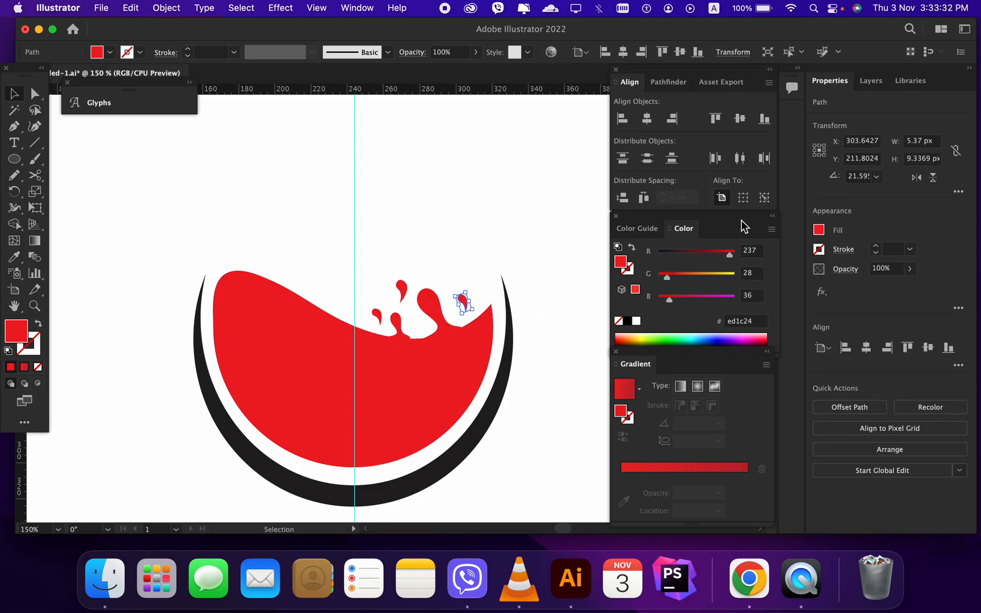
left_click(917, 182)
left_click(437, 256)
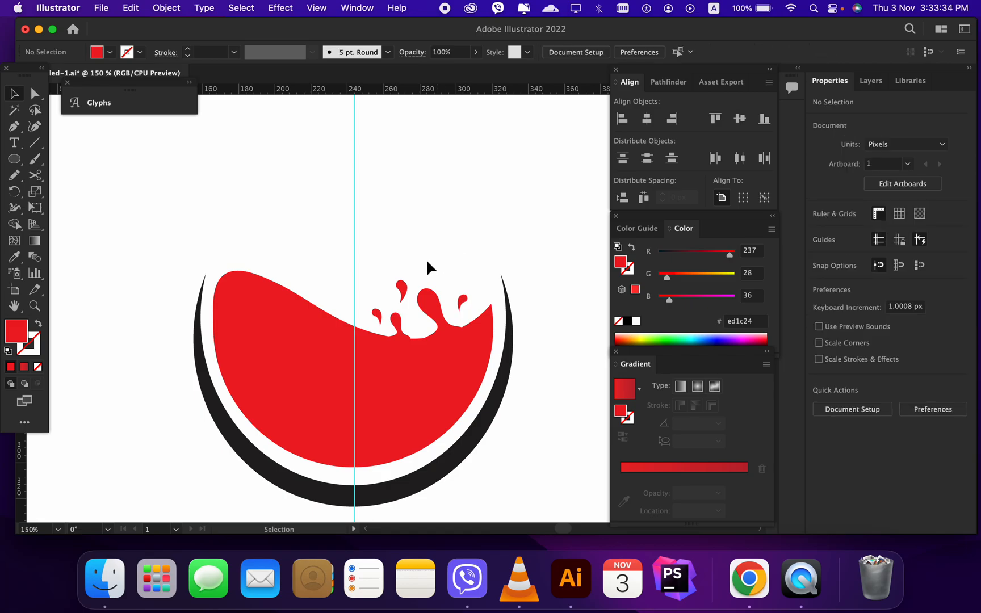
- Draw a narrow vertical rectangle about 10 by 117 px below the crescent as the glass stem
scroll(380, 267, "down", 1)
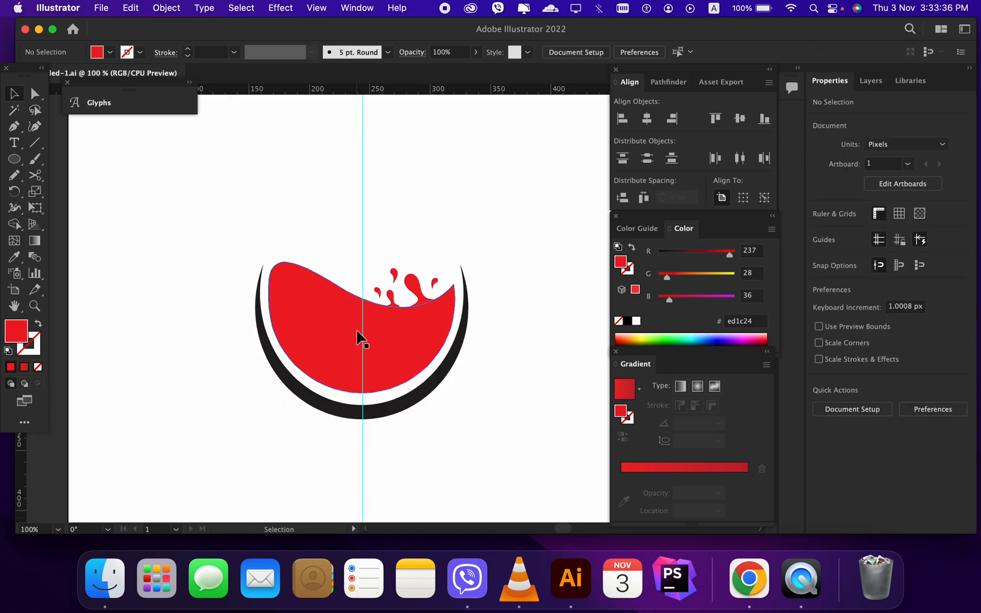
scroll(360, 338, "down", 2)
scroll(360, 339, "down", 2)
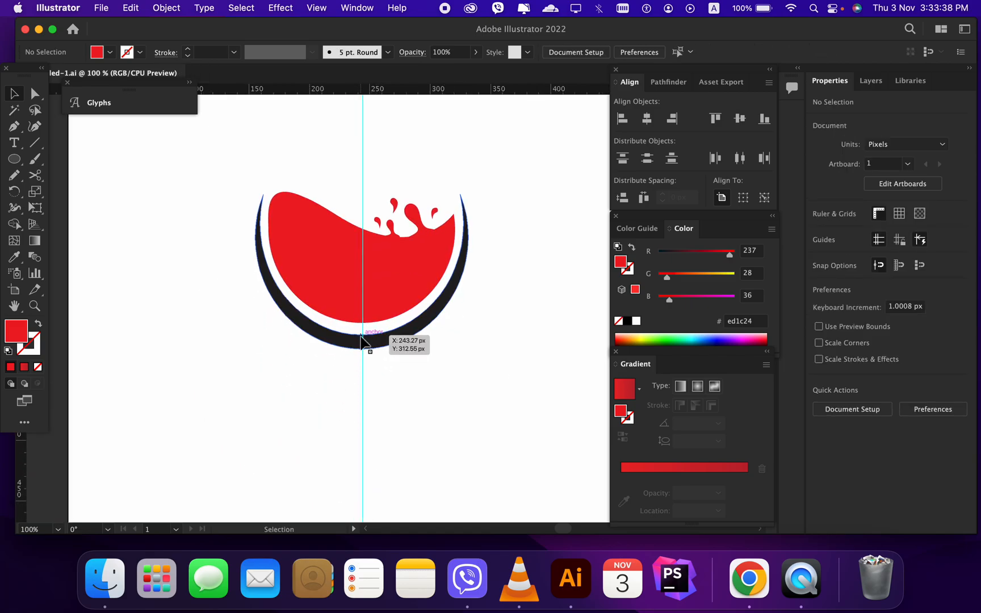
scroll(406, 322, "down", 1)
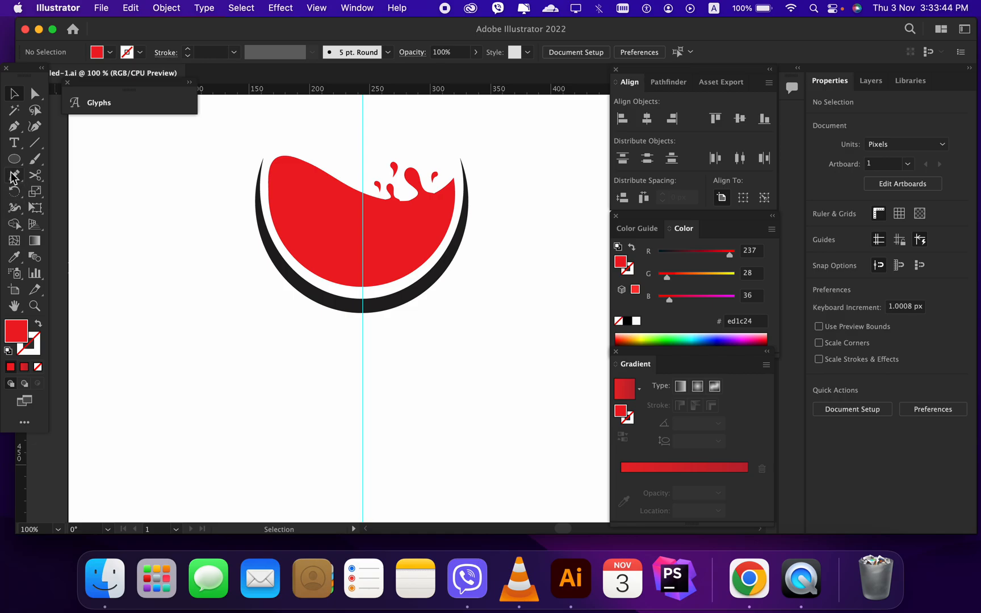
left_click_drag(13, 163, 85, 158)
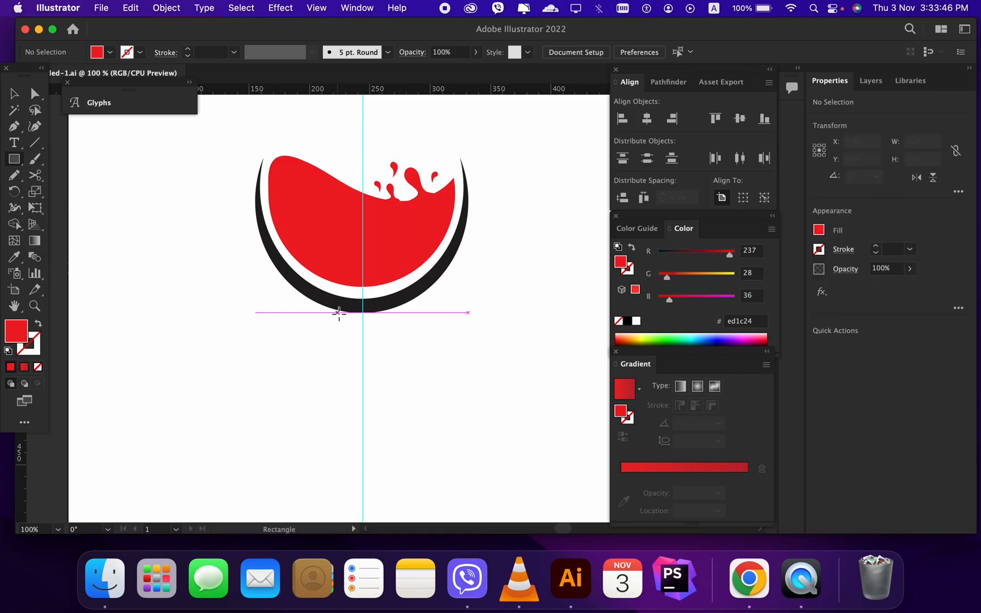
left_click_drag(358, 310, 371, 449)
key("v")
- Fill the stem with the crescent's black by sampling it with the Eyedropper
left_click(17, 258)
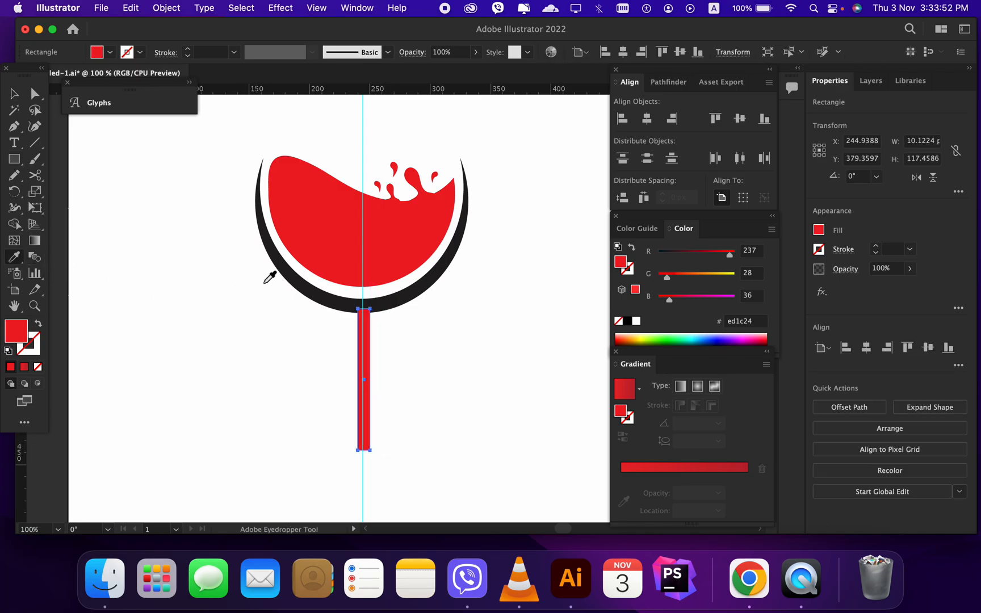
left_click(291, 284)
key("v")
left_click(330, 392)
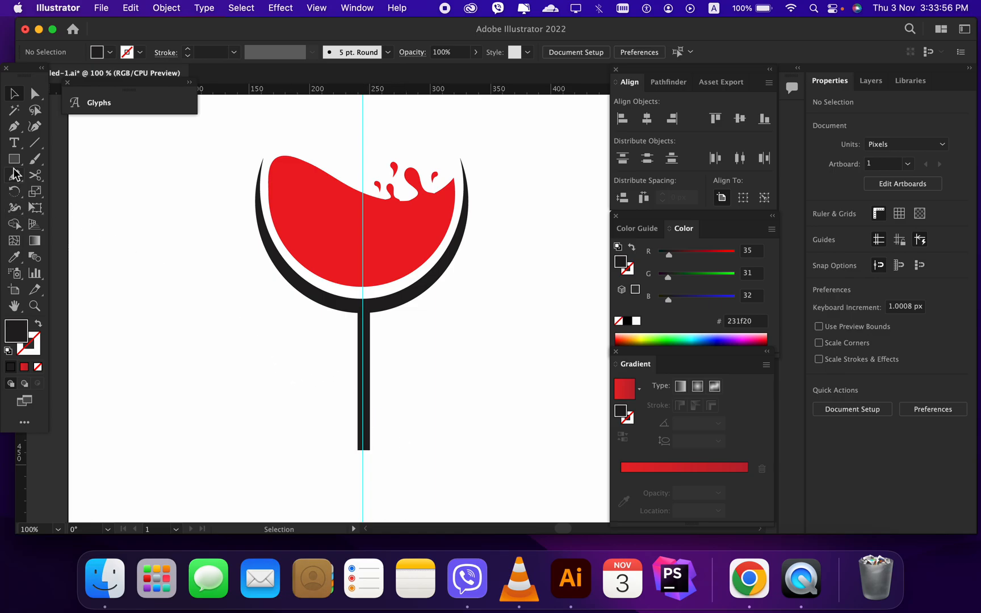
- Draw a wide, flat black ellipse across the lower end of the stem as the glass base
left_click_drag(16, 162, 58, 194)
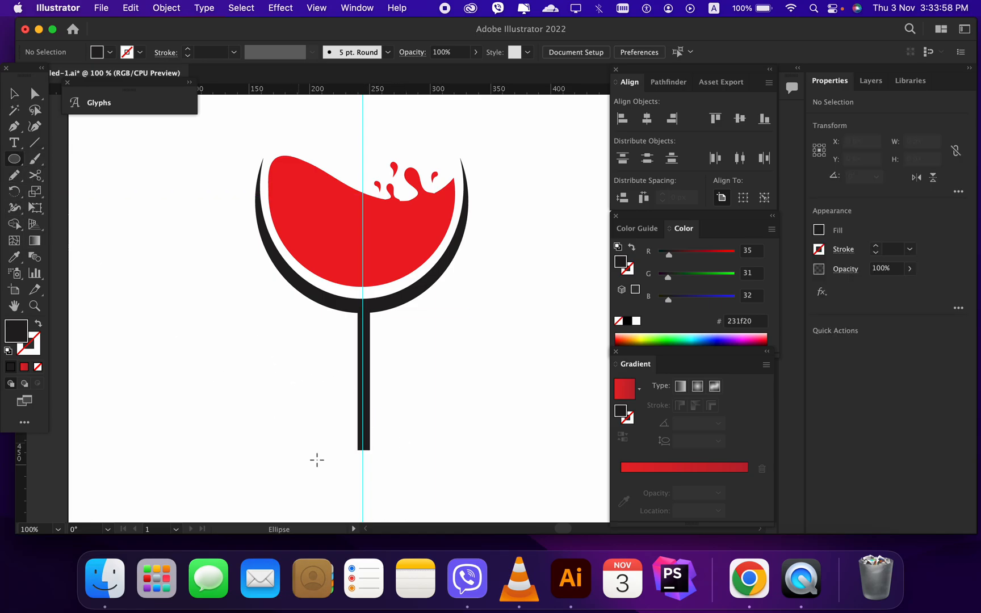
left_click_drag(309, 435, 295, 310)
key("v")
- Align the crescent, red liquid, stem and base on their horizontal centres and save the document
left_click(384, 406)
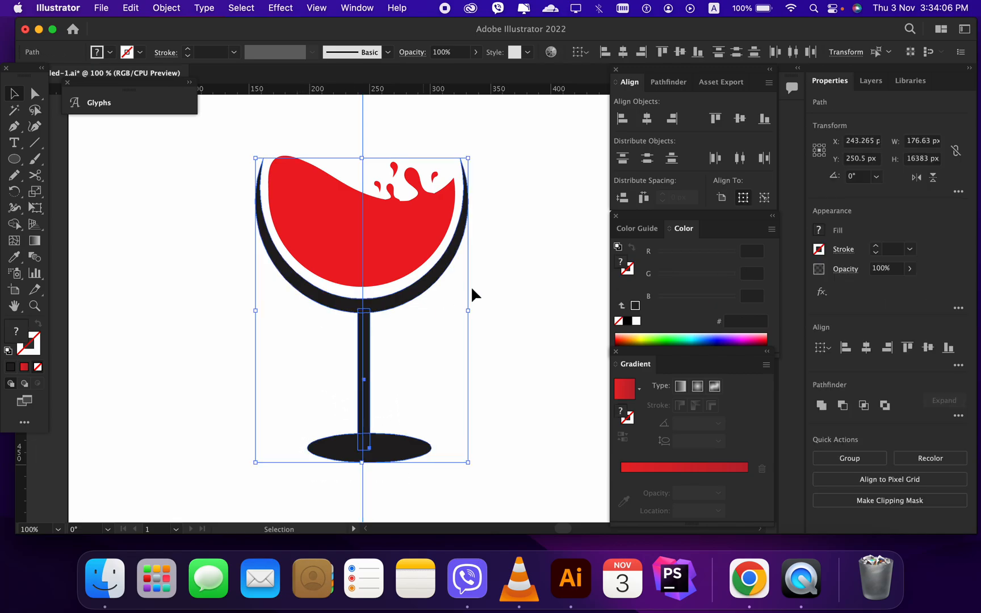
left_click(444, 231, "shift")
left_click(646, 119)
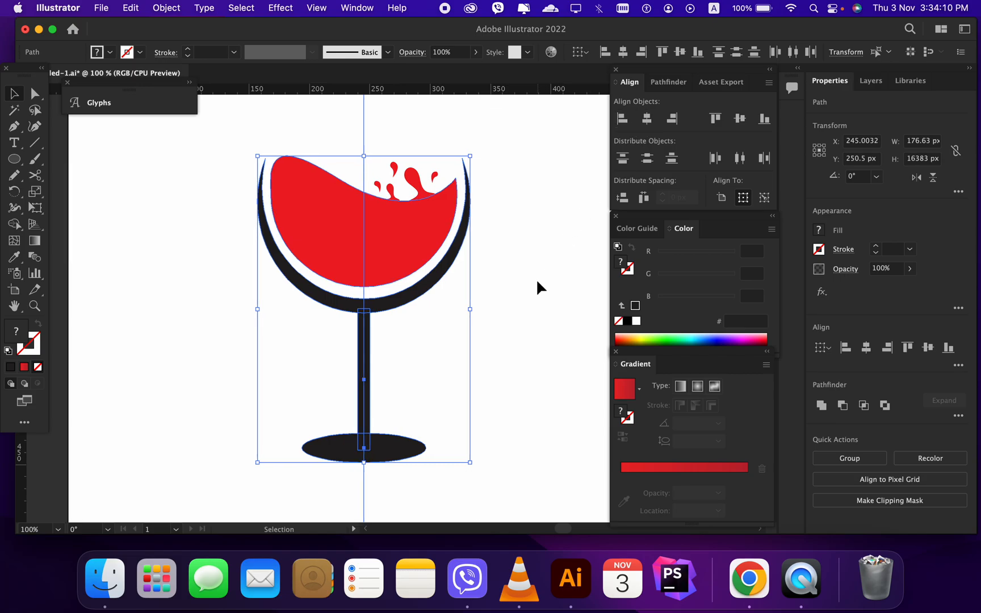
left_click(463, 379)
key("super+s")
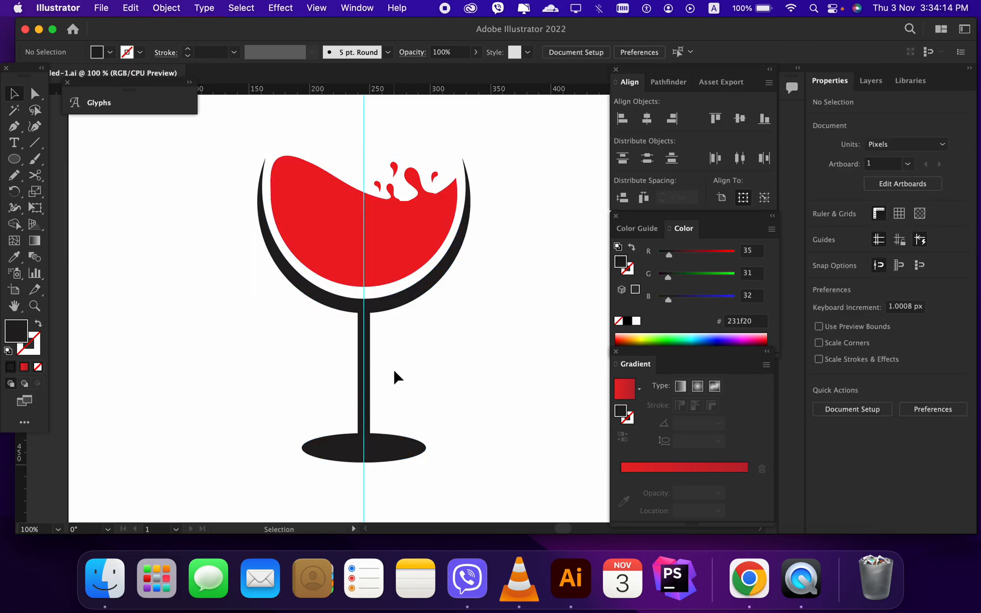
scroll(388, 458, "up", 2)
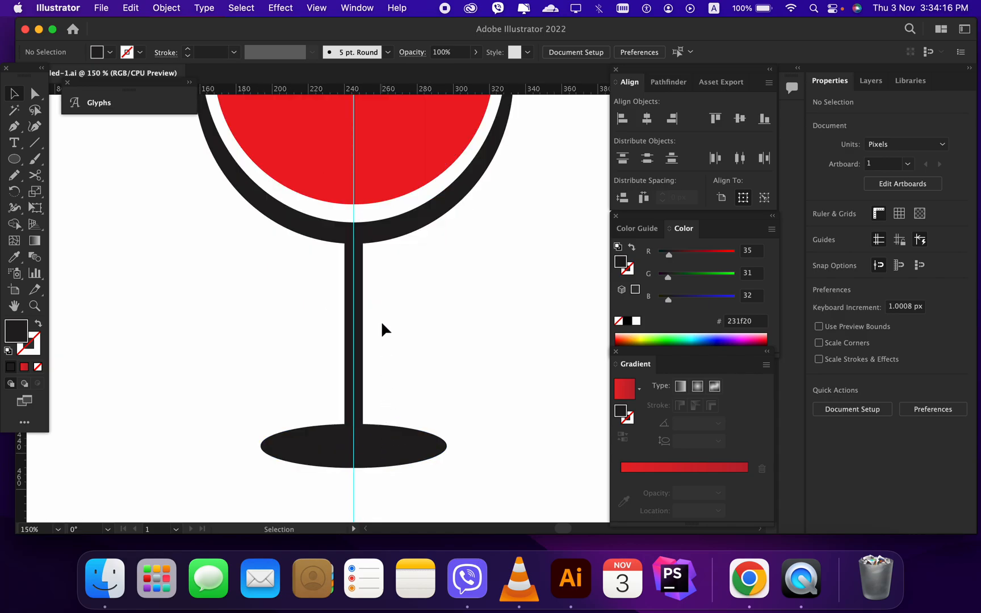
- Draw a black curved corner piece with the Pen tool where the stem's right edge meets the crescent, closing it on the centre line
scroll(381, 320, "up", 1)
key("p")
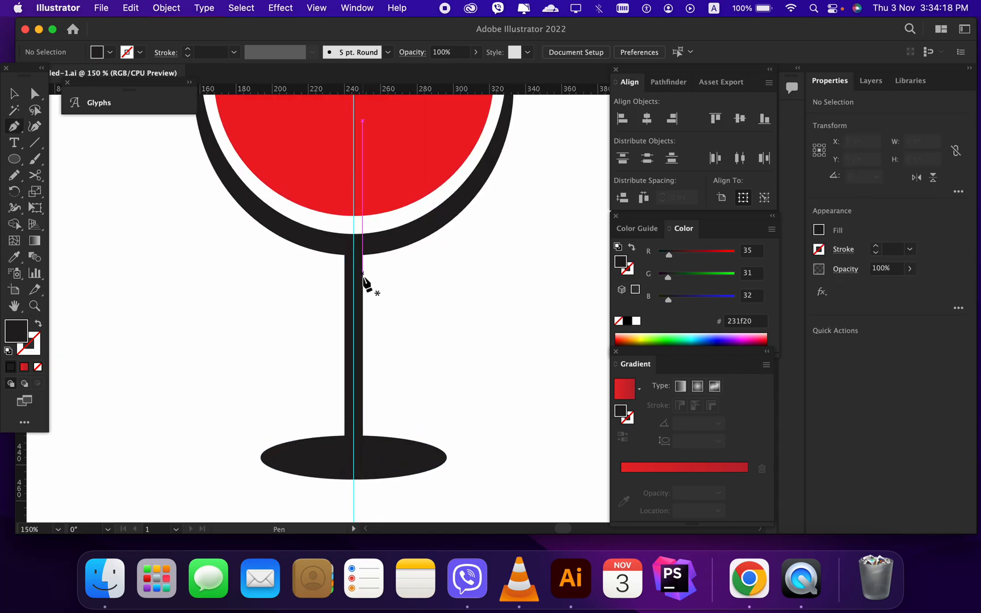
left_click_drag(8, 130, 60, 130)
scroll(382, 282, "up", 1)
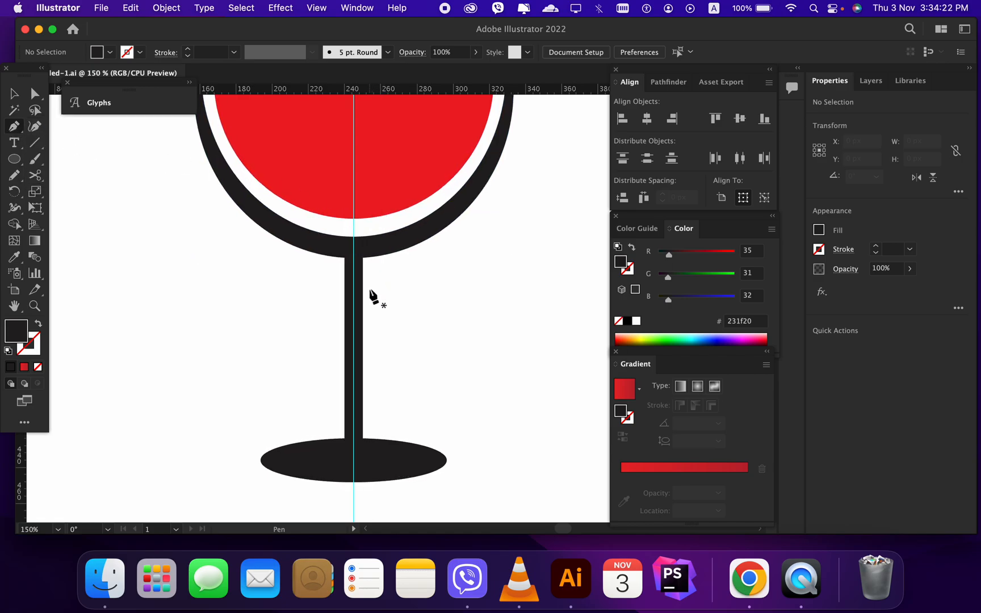
left_click(363, 285)
scroll(375, 276, "up", 1)
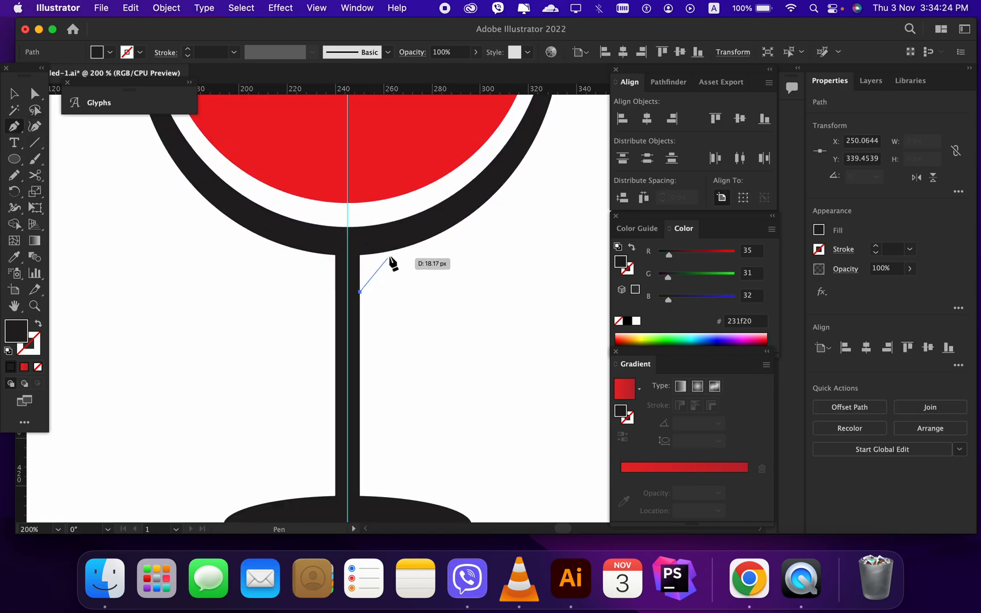
left_click_drag(413, 245, 427, 245)
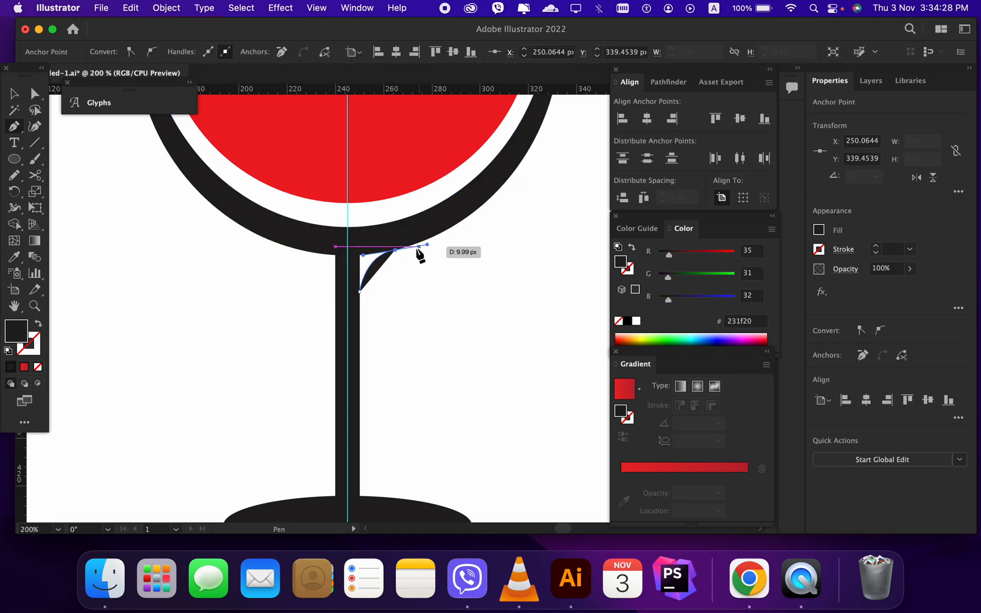
left_click(347, 256)
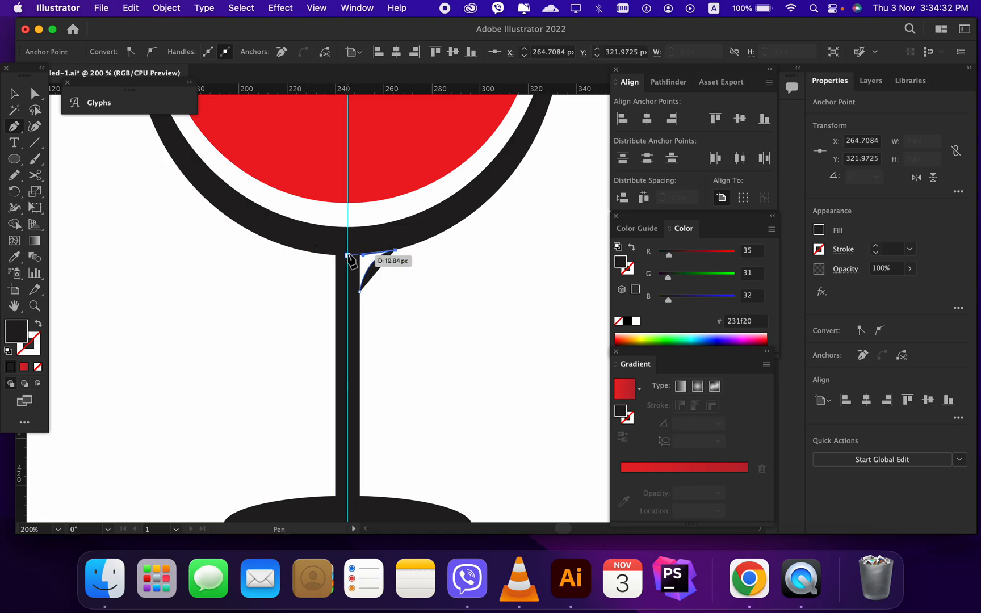
scroll(349, 307, "up", 2)
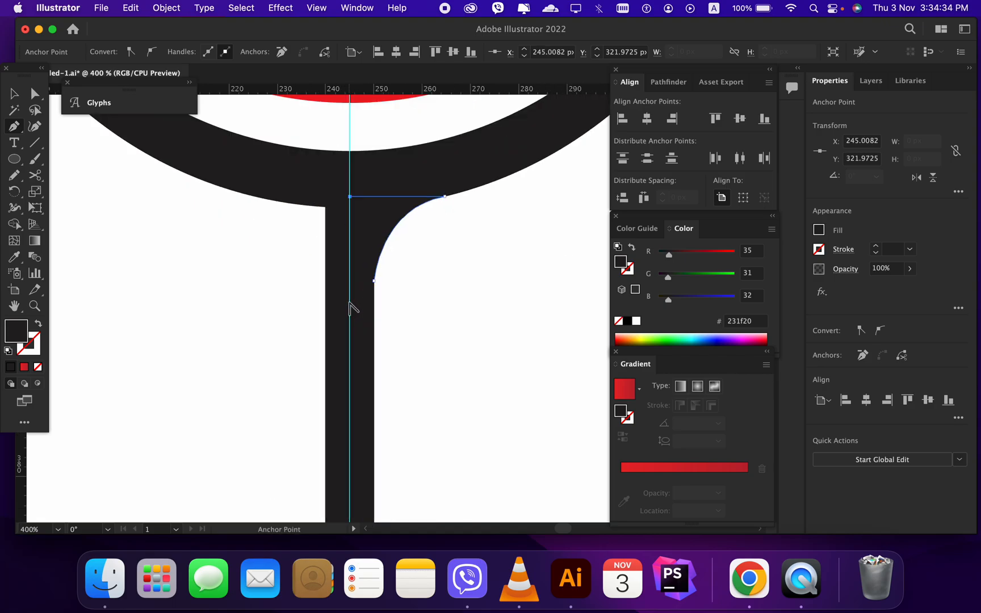
left_click(350, 284)
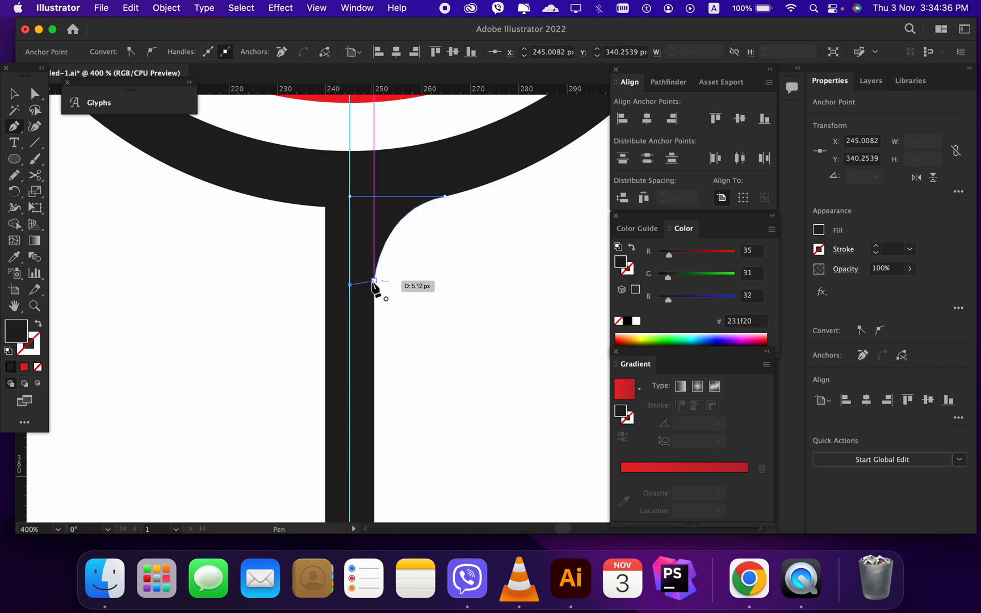
left_click(374, 281)
key("v")
left_click(411, 295)
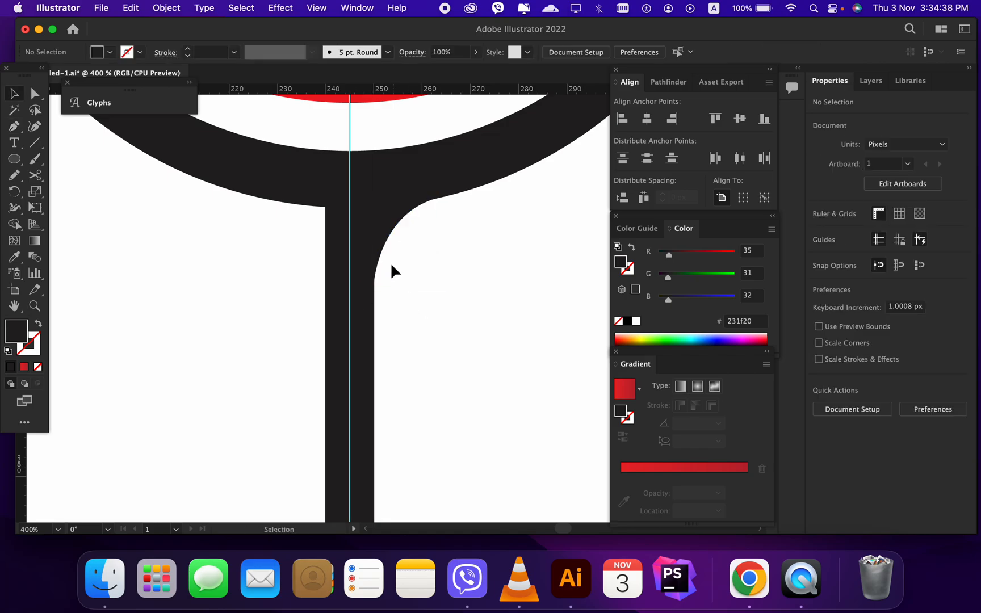
- Duplicate the curved corner piece, flip the copy horizontally and fit it on the stem's left side under the crescent
scroll(355, 274, "down", 2)
scroll(379, 250, "up", 1)
left_click_drag(364, 269, 333, 278)
left_click(917, 180)
left_click(468, 301)
left_click(285, 285)
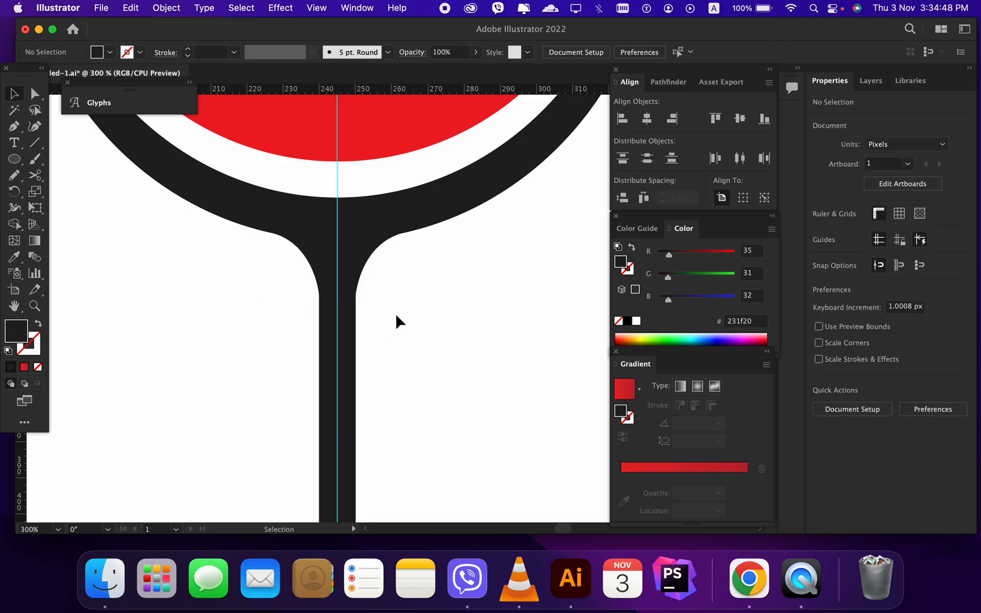
- Draw a second black curved corner piece with the Pen tool where the stem's right edge meets the base ellipse
key("super+1")
scroll(396, 315, "down", 2)
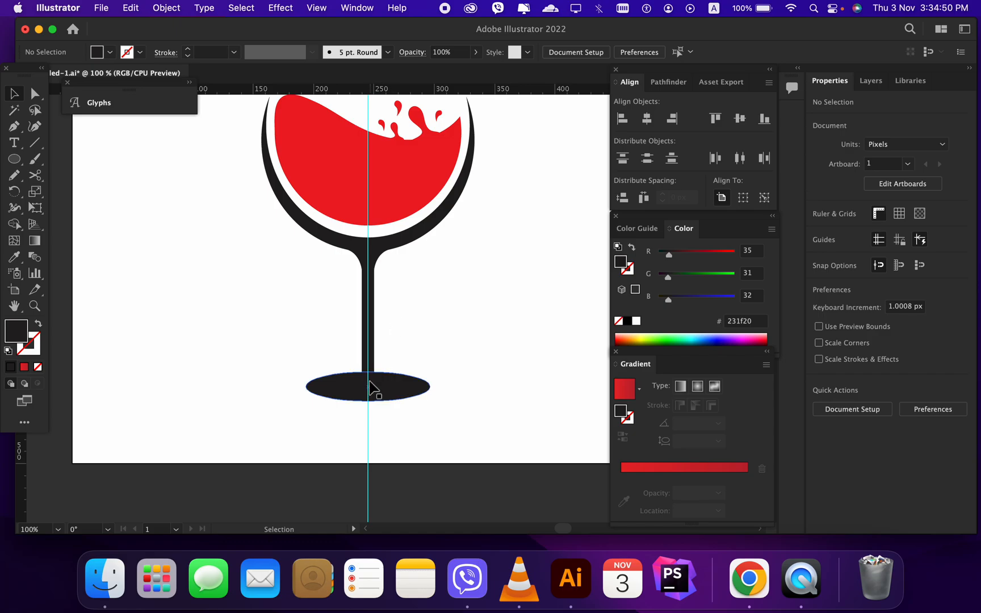
scroll(368, 384, "up", 2)
scroll(388, 363, "up", 2)
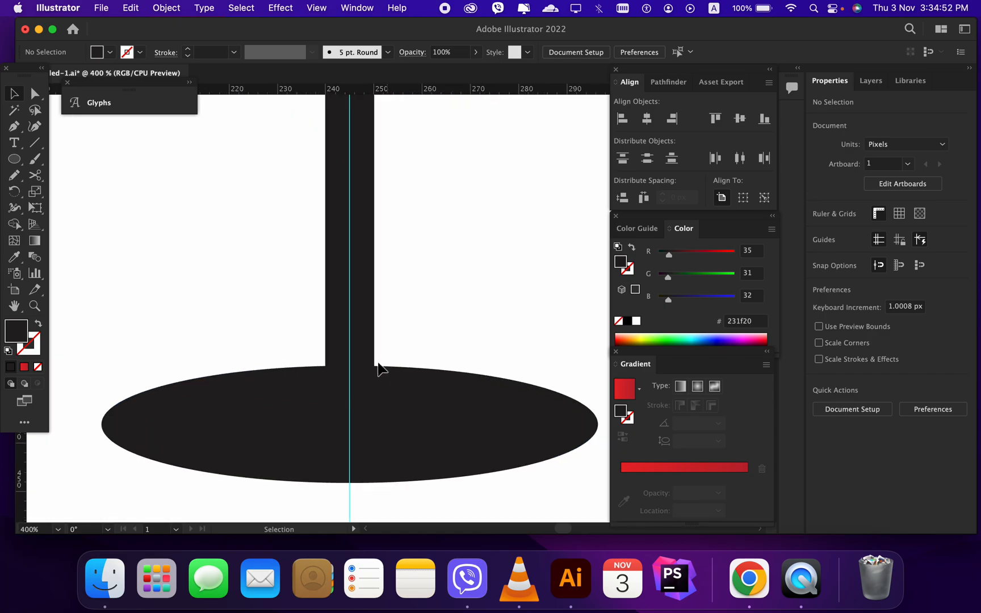
left_click(14, 128)
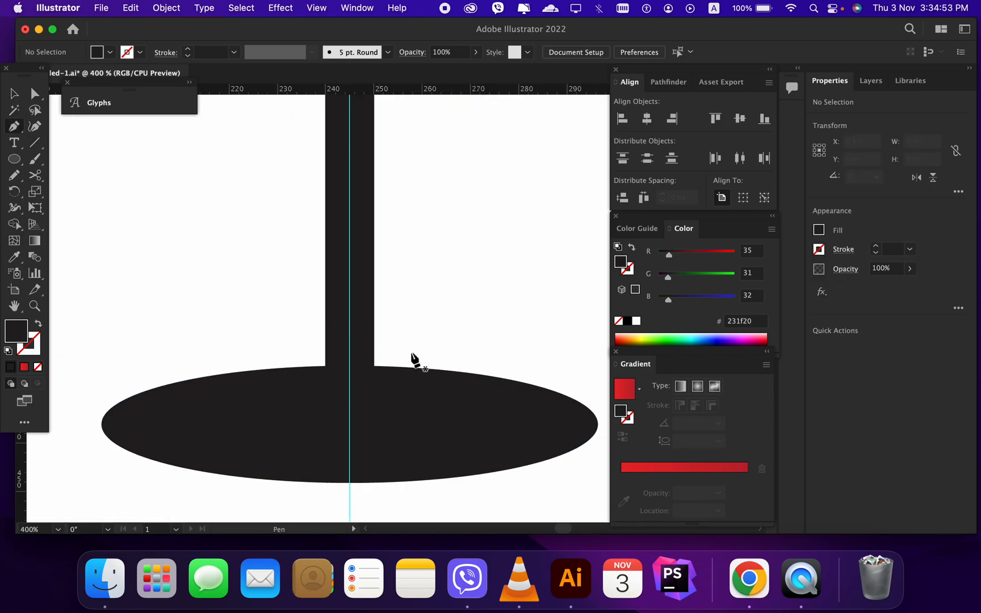
left_click(374, 320)
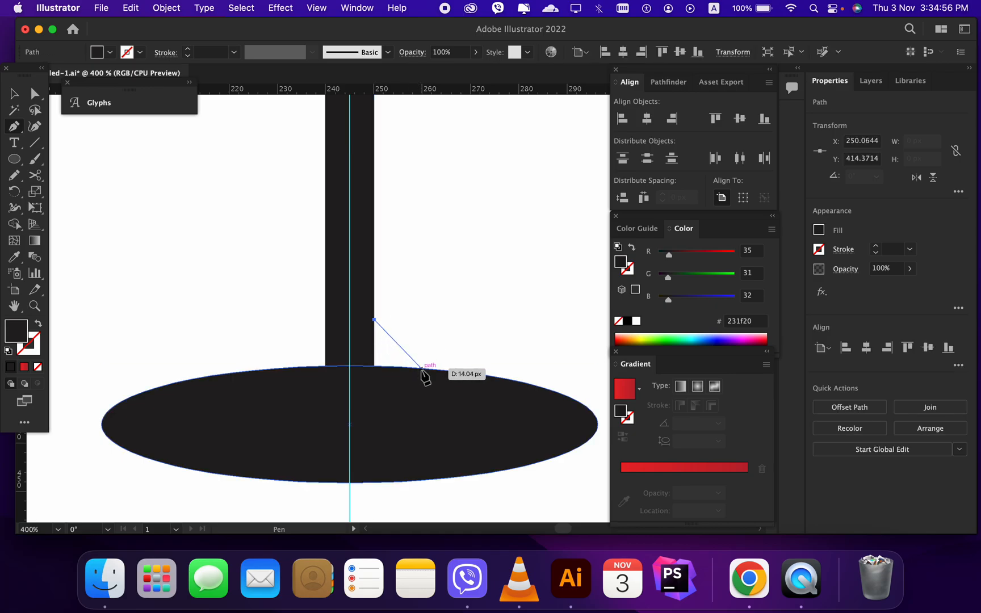
left_click_drag(424, 368, 365, 390)
left_click(363, 385)
left_click(374, 319)
key("v")
left_click(422, 299)
- Place a horizontally flipped copy of the base corner piece on the stem's left side and save the document
left_click_drag(374, 359, 300, 364)
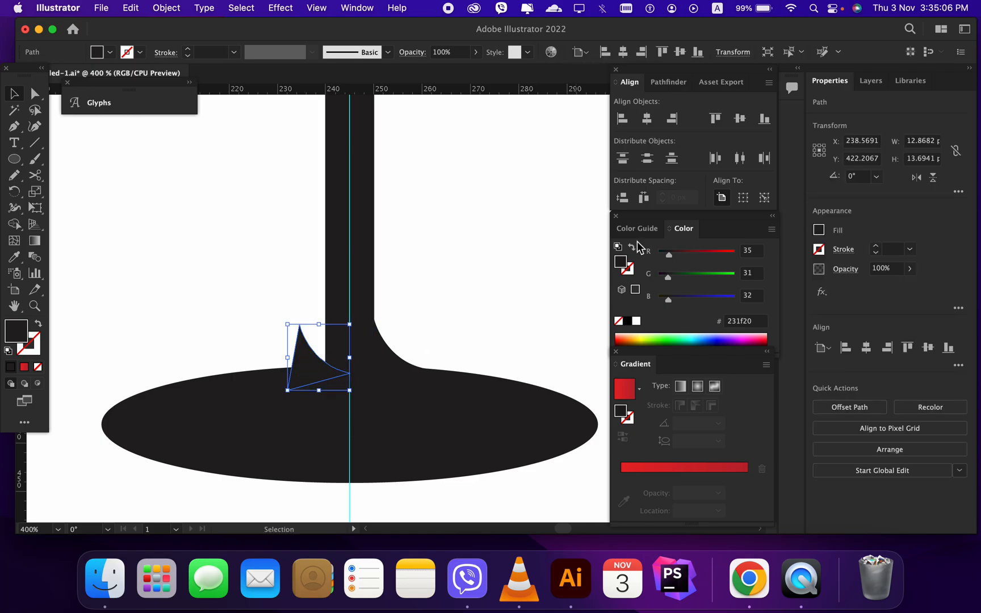
left_click(917, 177)
left_click(513, 261)
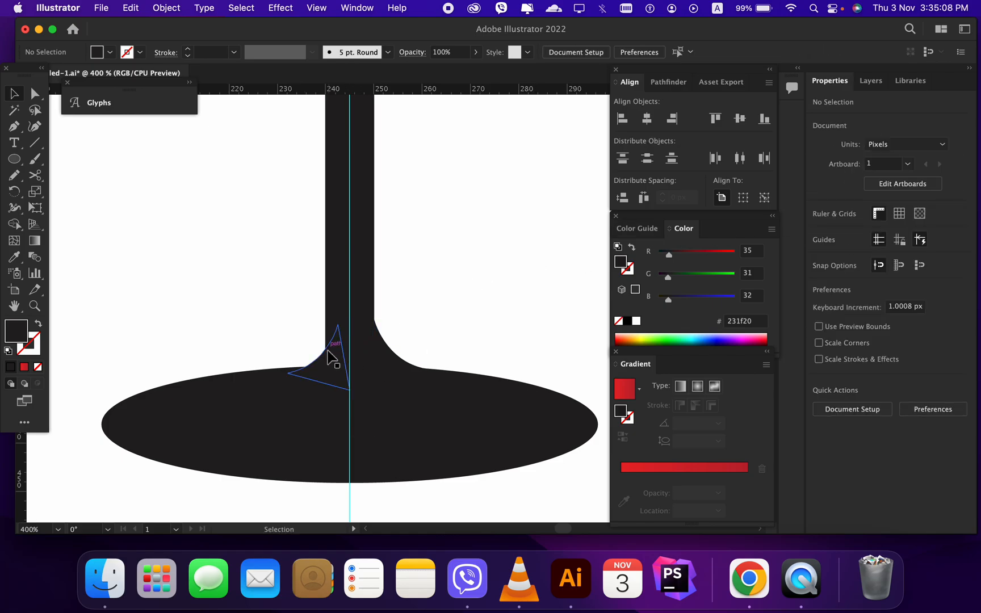
scroll(318, 357, "up", 1)
mouse_move(328, 385)
left_mouse_down()
mouse_move(301, 373)
mouse_move(313, 376)
left_mouse_up()
left_click(221, 294)
scroll(251, 315, "down", 2)
key("super+s")
key("v")
scroll(377, 410, "down", 3)
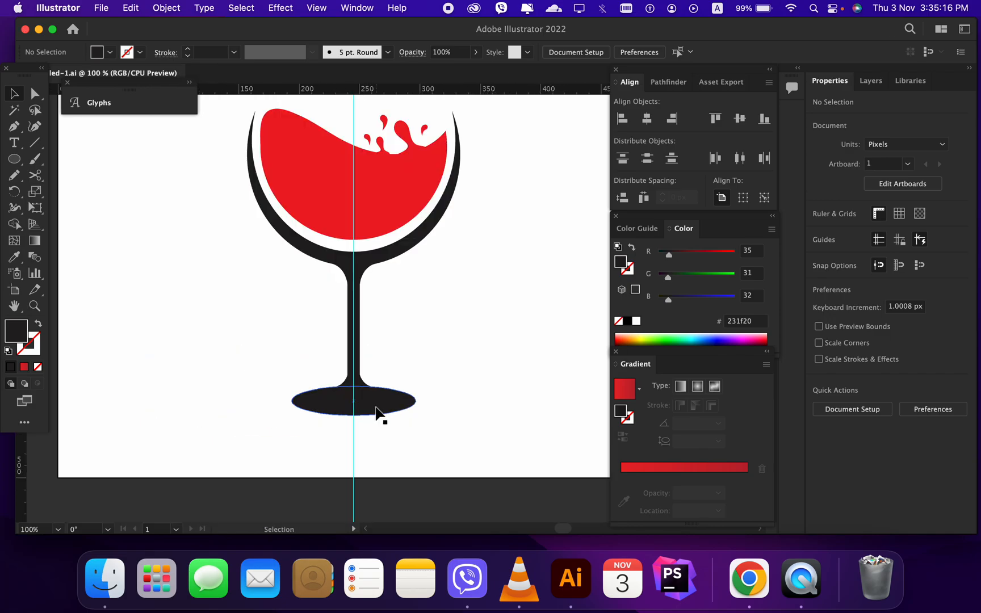
- Delete the vertical centre guide running through the glass
scroll(314, 343, "down", 1)
right_click(401, 347)
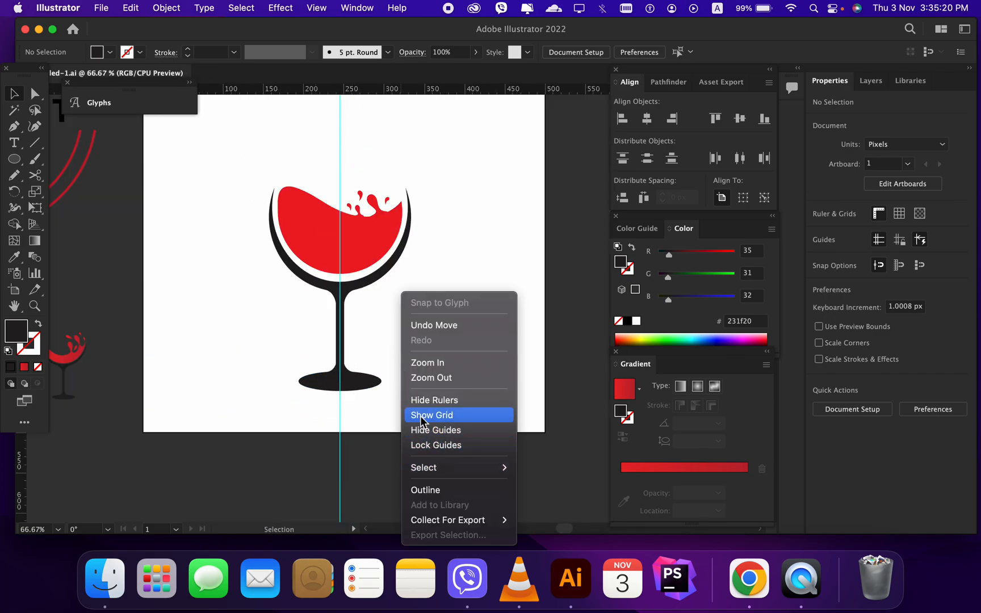
left_click(281, 452)
left_click_drag(291, 454, 373, 476)
key("Delete")
- Group all parts of the wine glass and scale the group down proportionally around its centre
left_click_drag(230, 160, 434, 406)
left_click(818, 458)
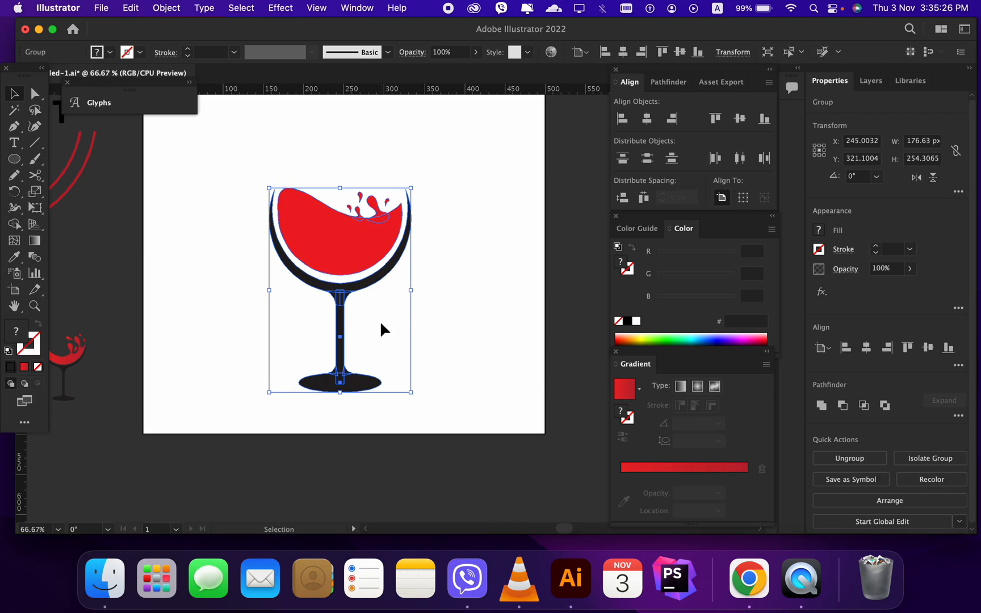
left_click_drag(413, 398, 383, 358)
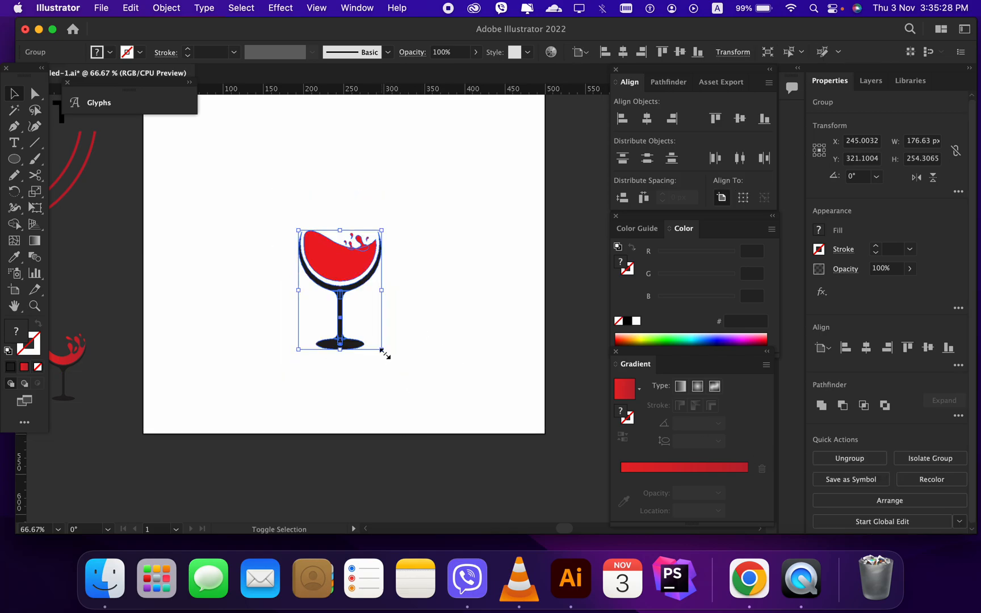
left_click(353, 320)
key("super+1")
scroll(353, 338, "up", 3)
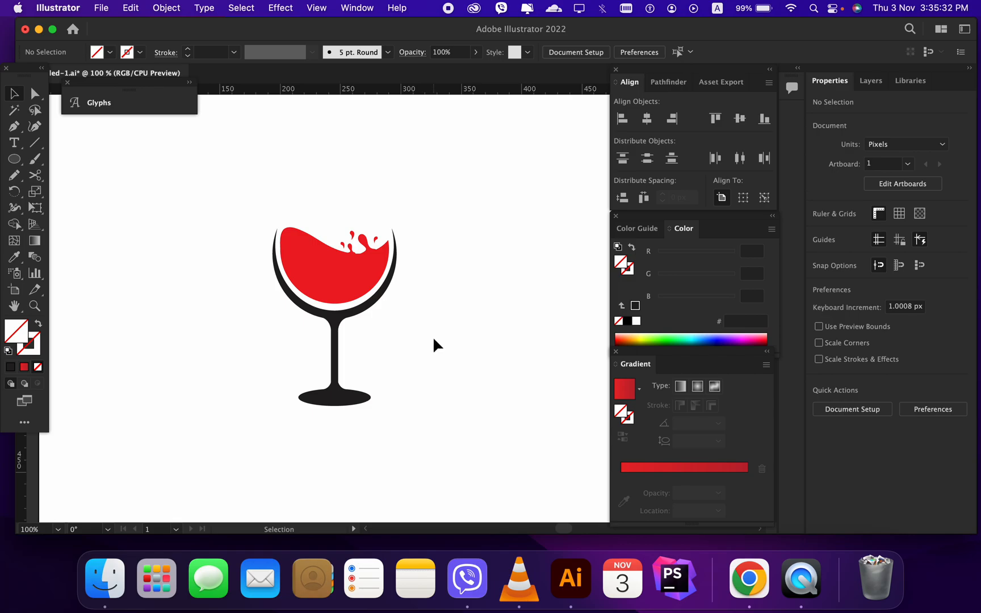
- Open the vector file "Wine & Bottle File.ai"
left_click(99, 9)
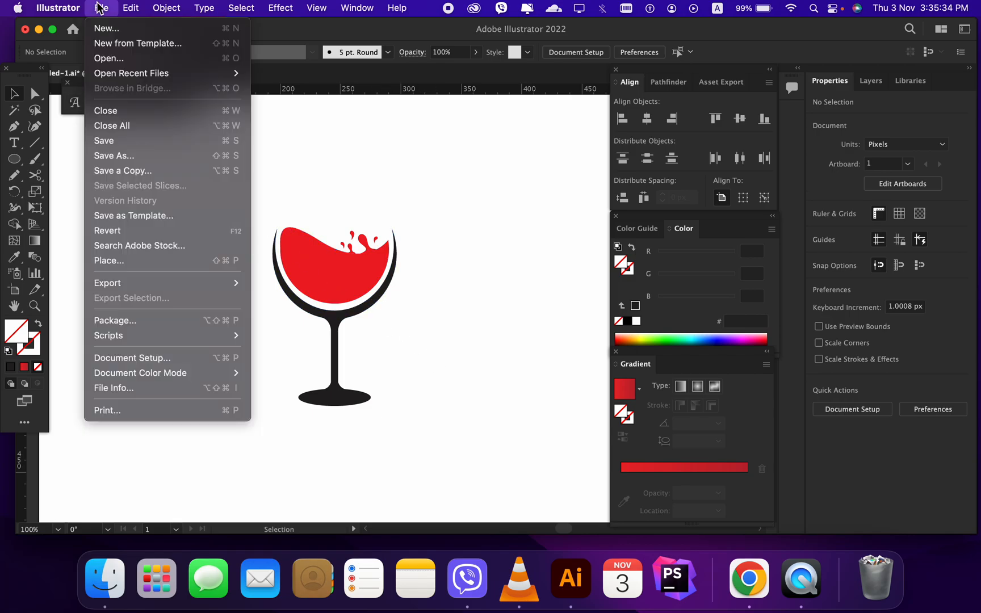
left_click(118, 64)
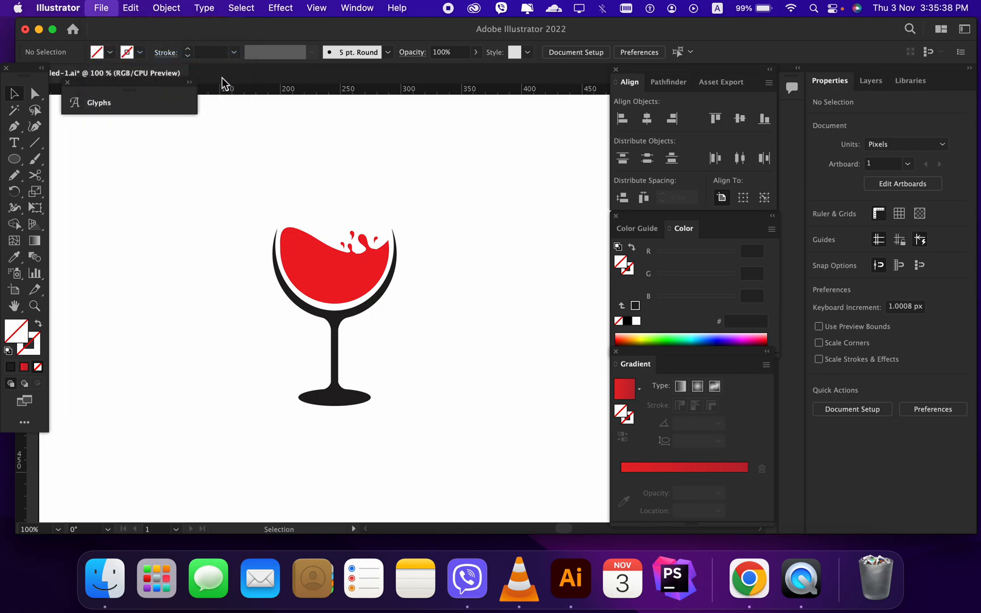
double_click(301, 149)
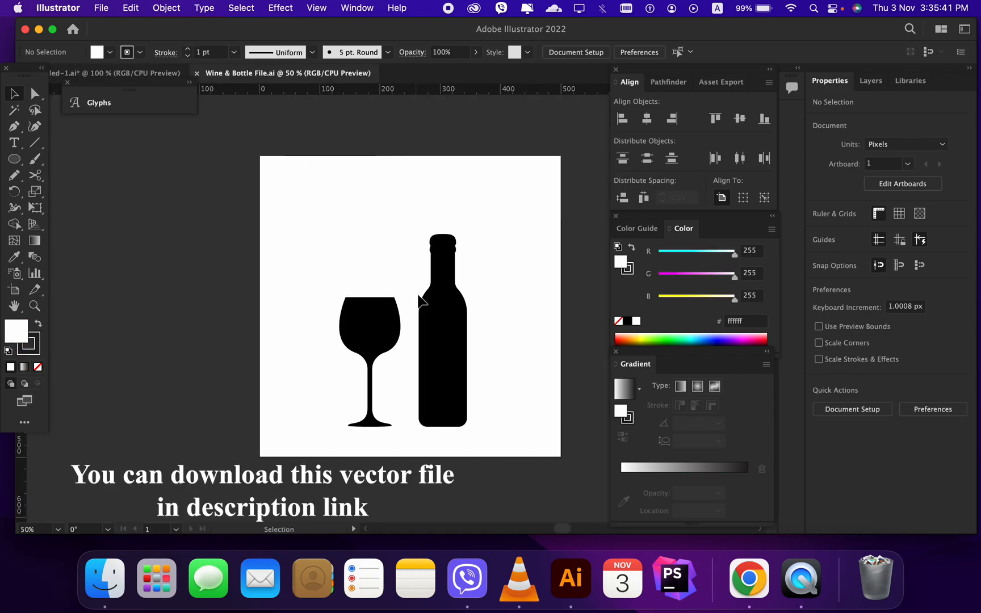
- Bring the black bottle silhouette from "Wine & Bottle File.ai" into the wine glass document
left_click_drag(446, 306, 175, 79)
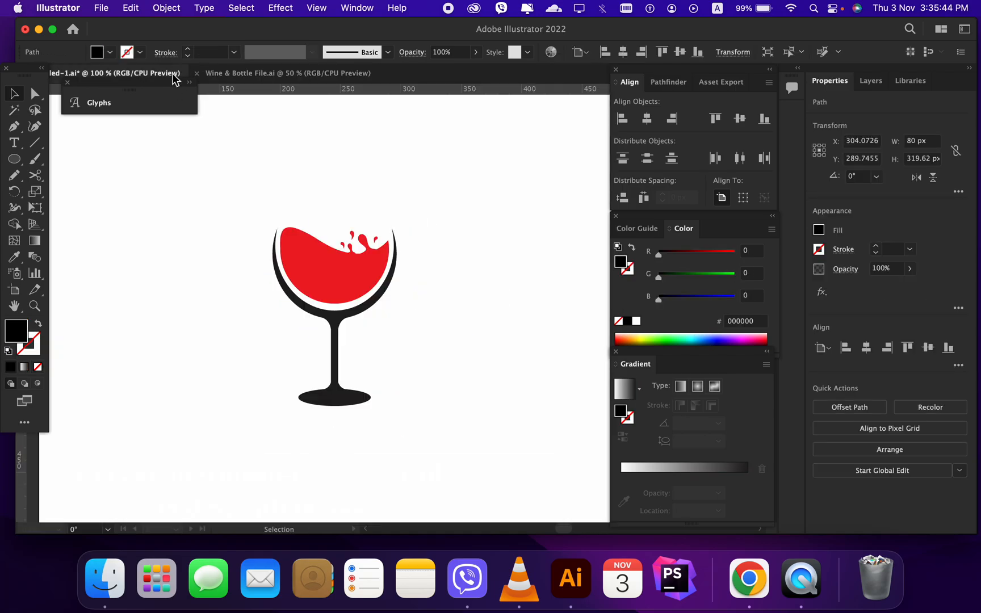
left_click_drag(474, 368, 473, 367)
scroll(288, 301, "down", 1)
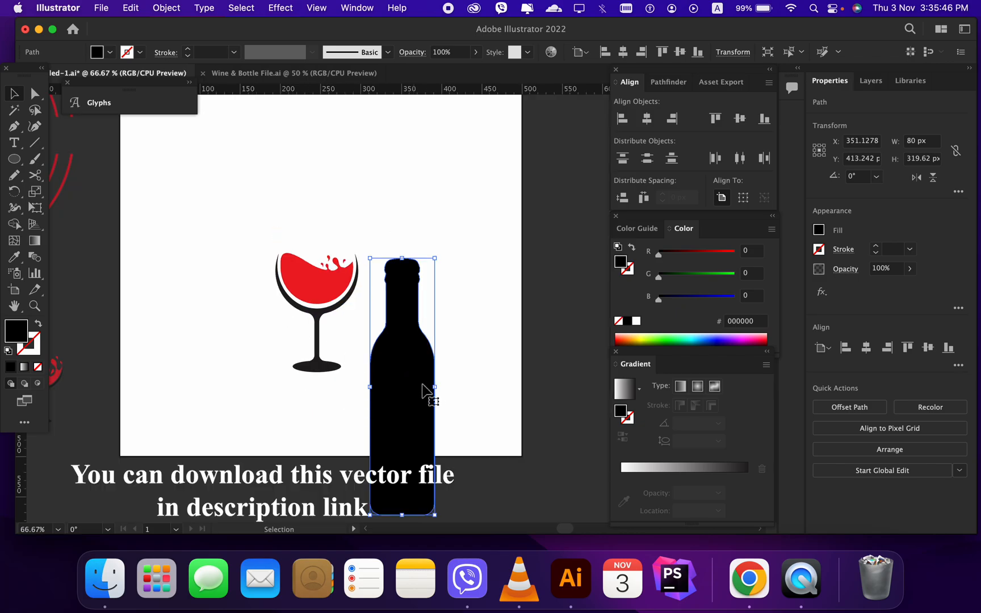
- Move the bottle to the left half of the artboard and the wine glass to its right side
left_click_drag(409, 405, 422, 325)
left_click_drag(449, 429, 429, 376)
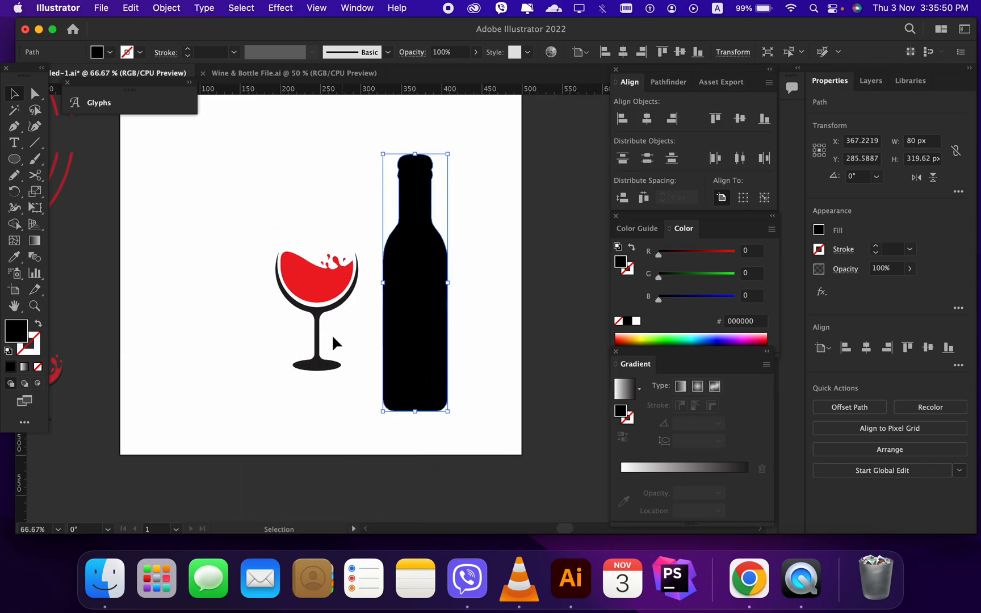
left_click(333, 299)
left_click_drag(341, 310, 537, 319)
left_click_drag(432, 331, 324, 323)
left_click_drag(524, 310, 487, 321)
left_click_drag(316, 271, 278, 256)
- Swap the bottle's fill and stroke so it is a black outline without fill, and set the stroke weight to 10 pt
scroll(279, 261, "up", 1)
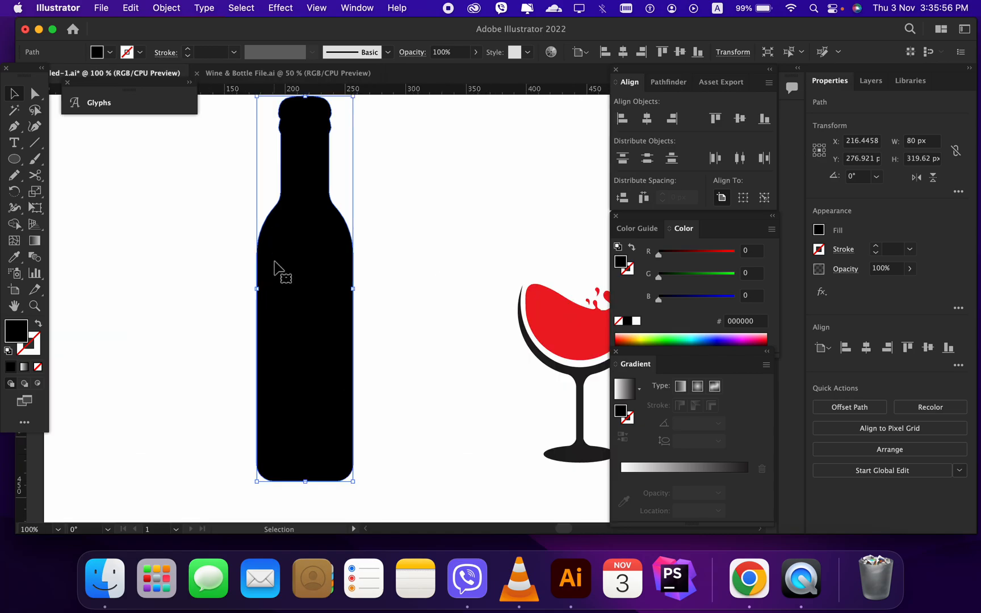
scroll(299, 355, "up", 1)
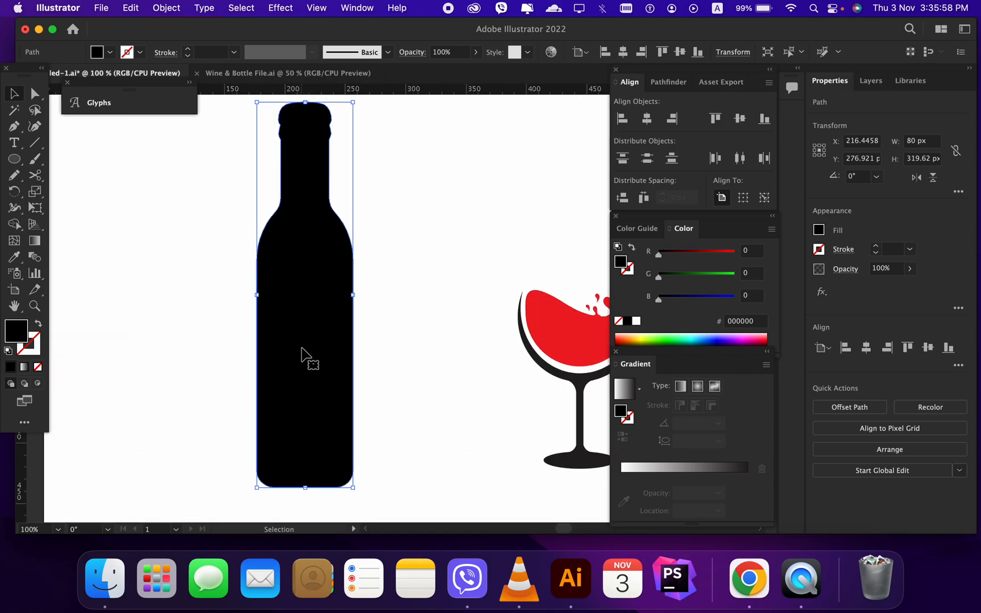
left_click(38, 324)
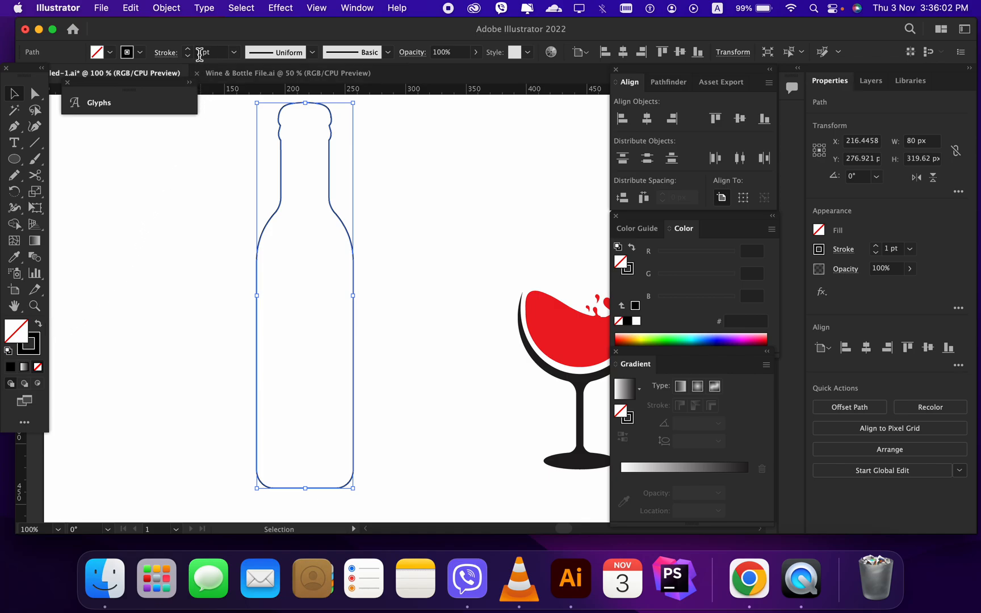
left_click(200, 53)
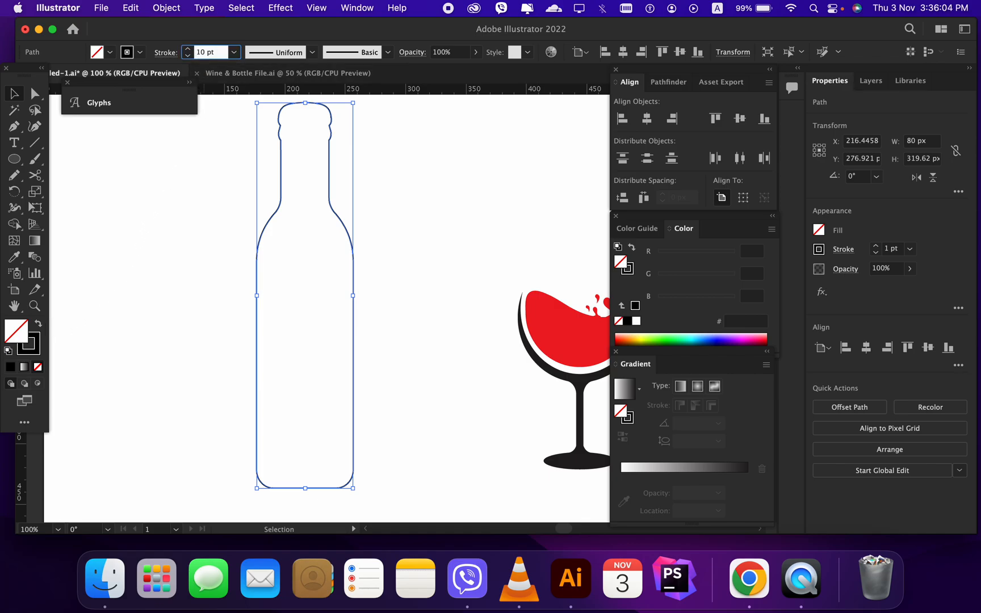
type("0")
key("Return")
- Expand the bottle outline with Fill and Stroke enabled, and select the resulting shape
left_click(166, 8)
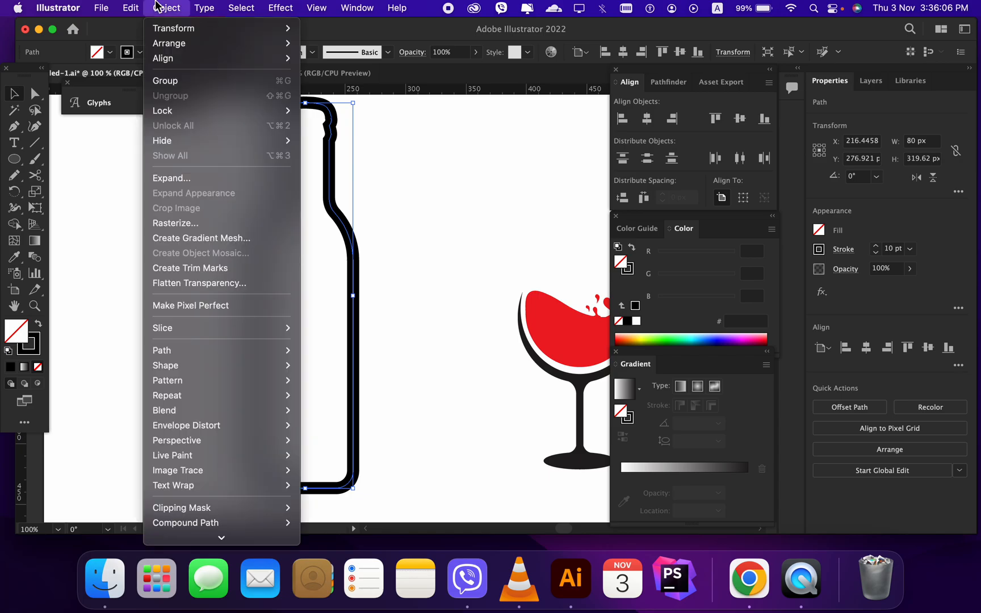
left_click(187, 183)
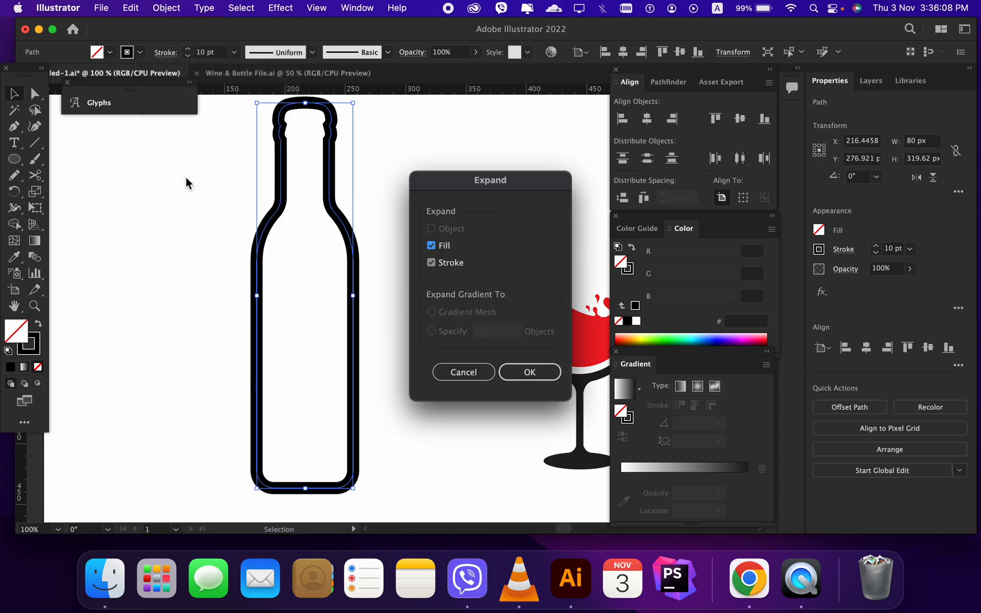
left_click(528, 373)
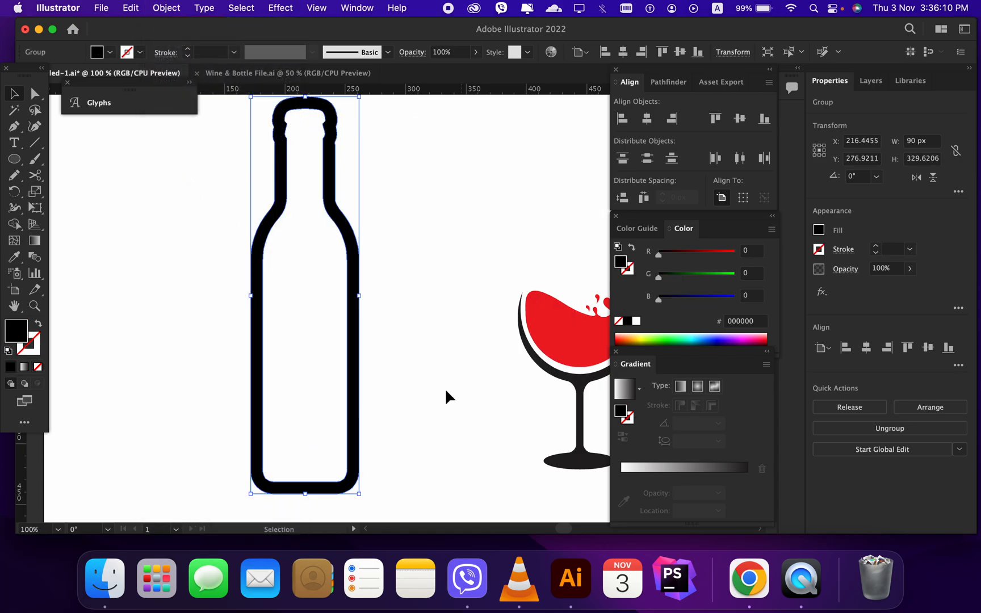
left_click(411, 396)
scroll(293, 289, "up", 2)
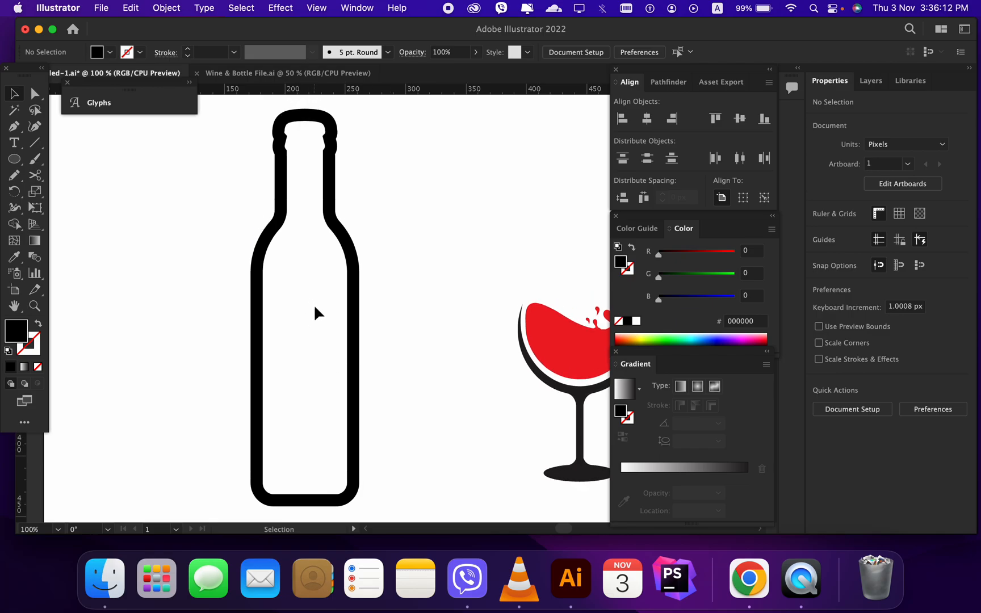
left_click(350, 324)
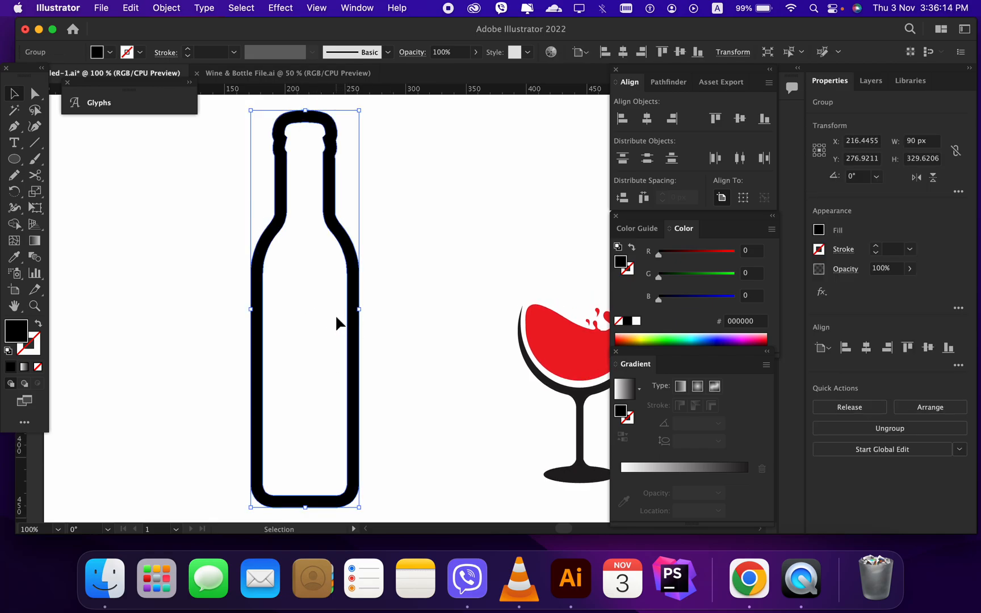
- Draw a vertical line about 43 px long inside the bottle body, near its right wall below the shoulder
left_click(155, 213)
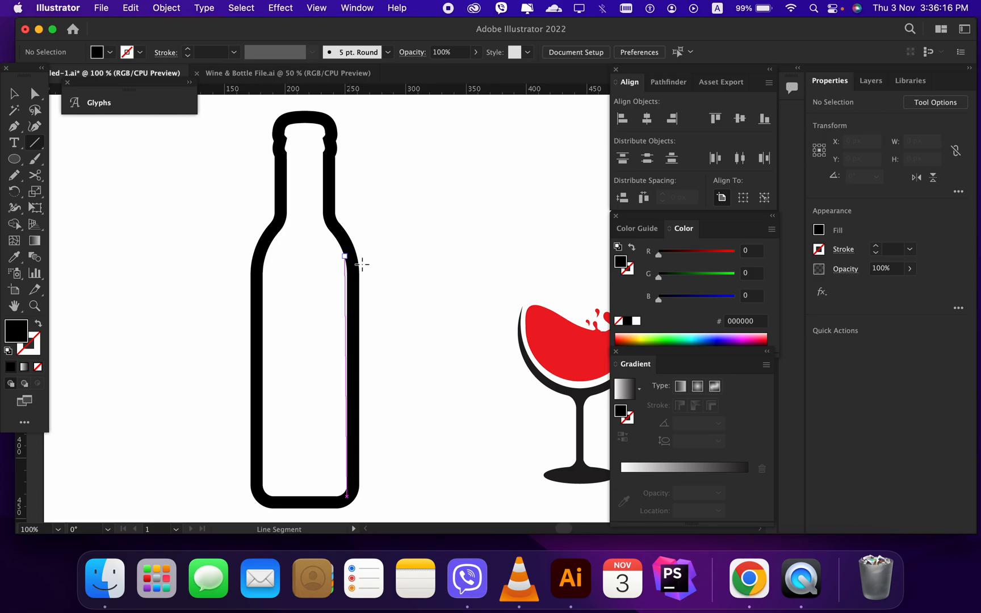
scroll(359, 281, "up", 1)
left_click_drag(323, 272, 331, 351)
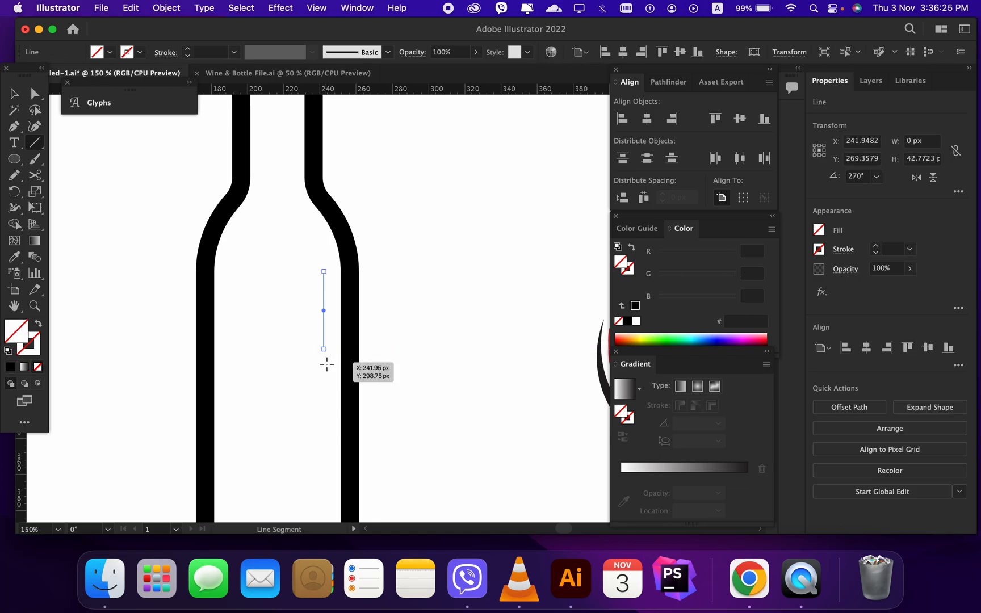
- Give the line the bottle's black colour as its stroke, without fill, and set its stroke weight to 10 pt
left_click(14, 258)
left_click(197, 273)
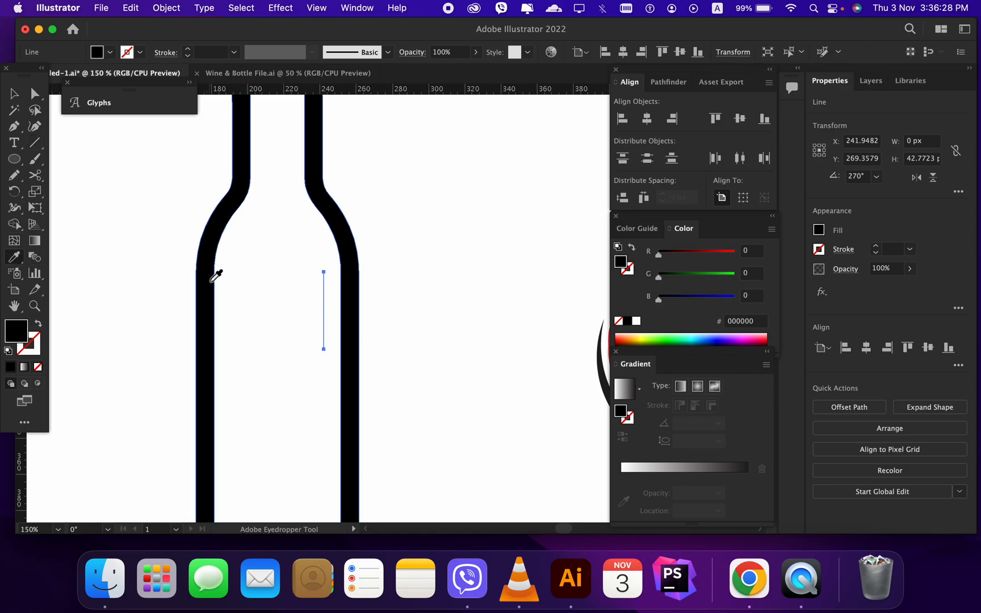
left_click(40, 326)
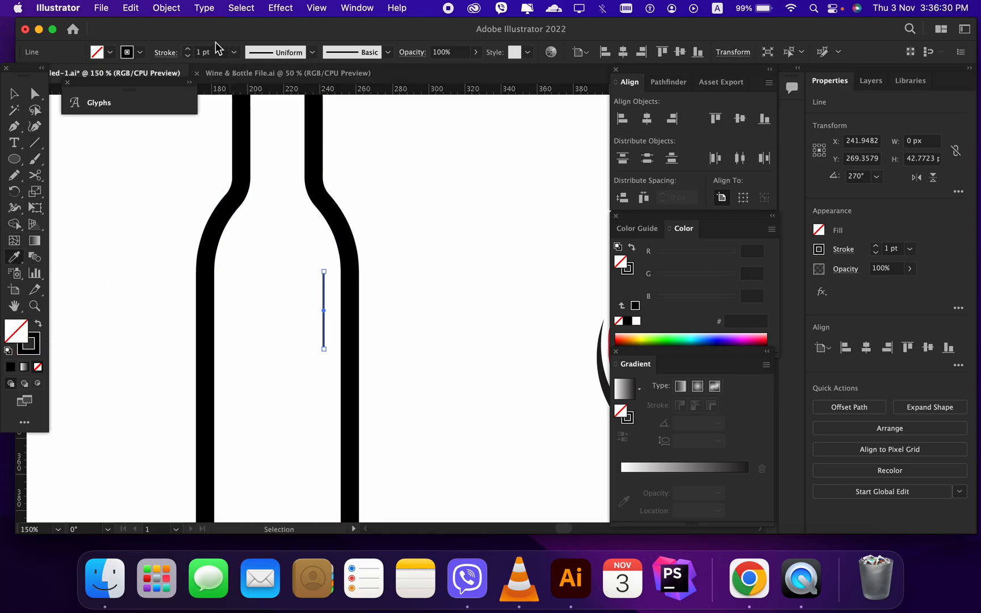
left_click(198, 50)
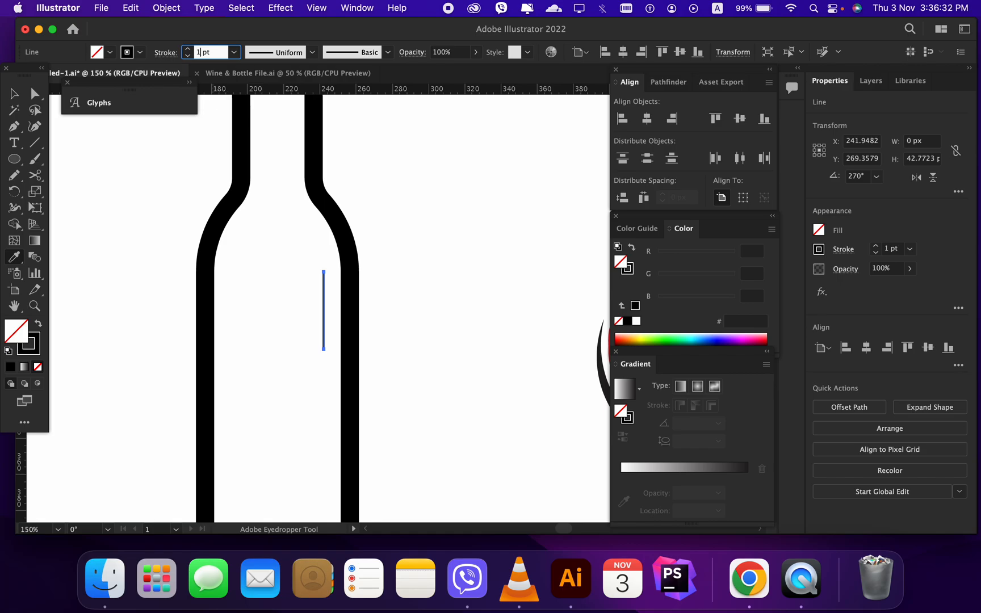
key("Return")
key("v")
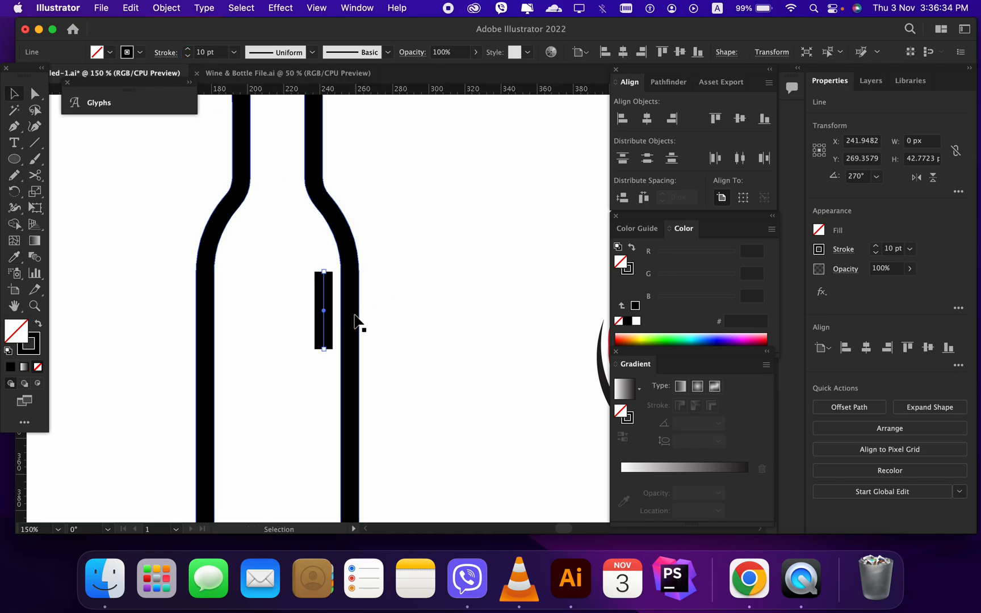
- Change the line's stroke to round caps
left_click(843, 249)
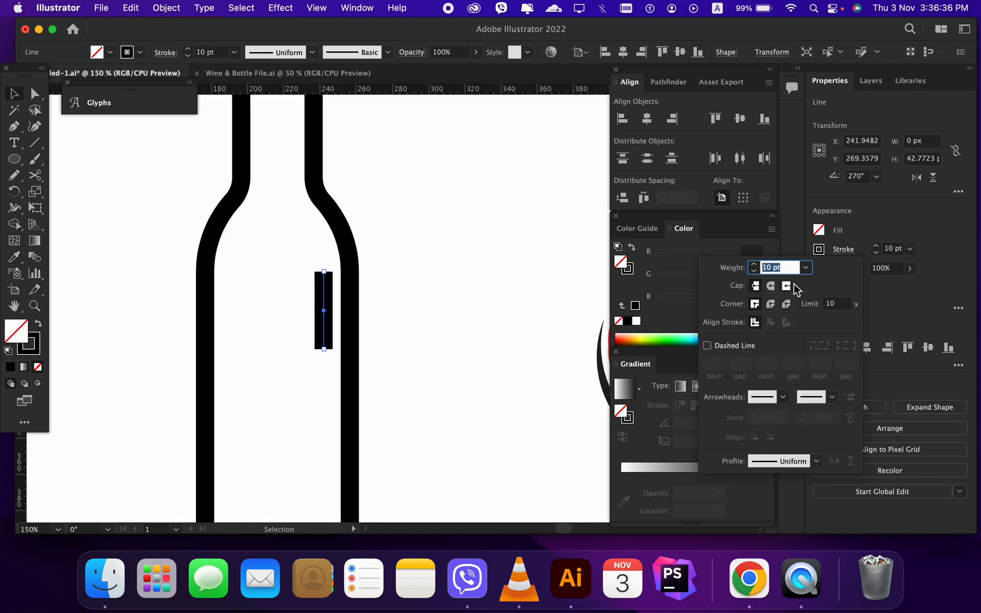
left_click(771, 286)
left_click(473, 334)
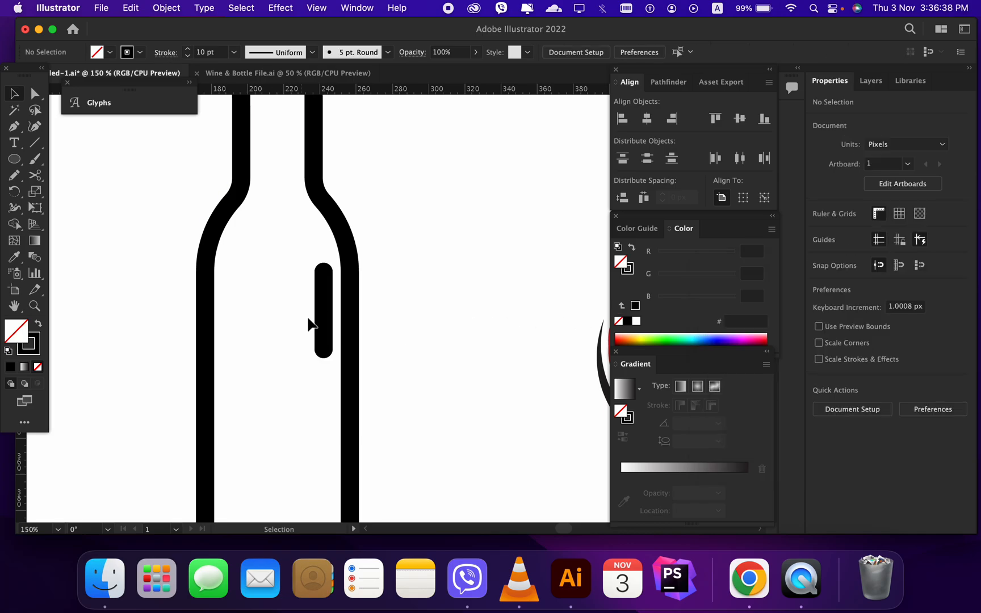
- Expand the round-capped line into a filled capsule shape
left_click(324, 326)
left_click(160, 7)
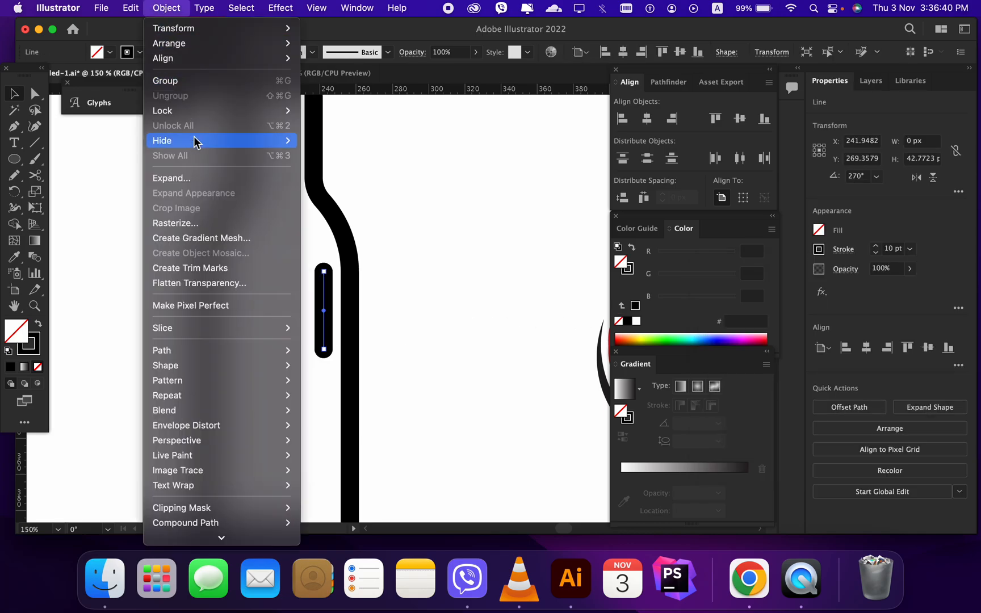
left_click(193, 182)
left_click(519, 372)
left_click(374, 381)
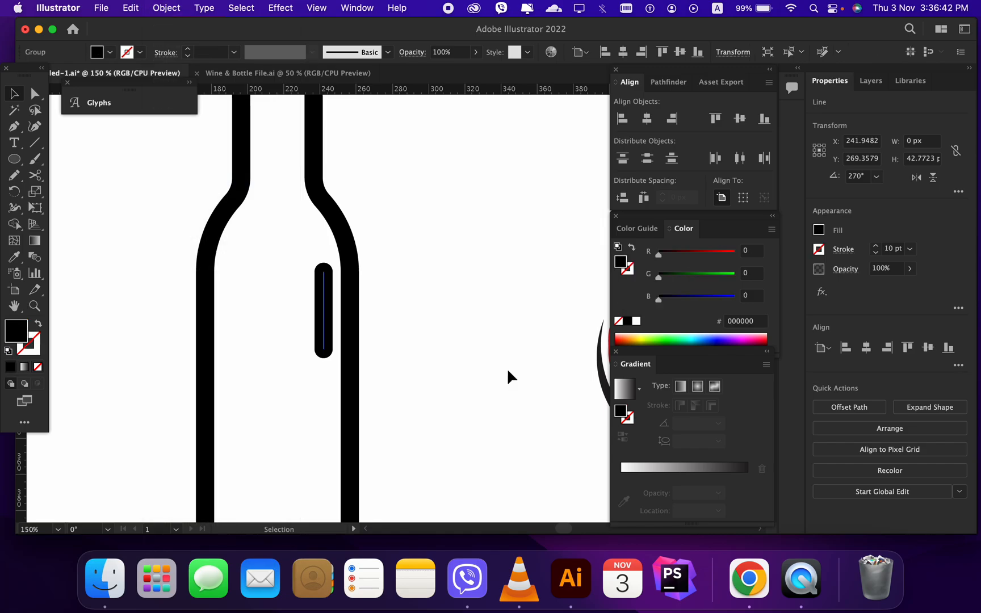
- Place the capsule against the bottle's inner right wall and copy it directly beside itself on the left
scroll(320, 343, "up", 1)
left_click_drag(332, 339, 359, 368)
left_click(484, 352)
scroll(345, 340, "up", 1)
scroll(341, 340, "up", 1)
scroll(331, 348, "up", 1)
scroll(331, 349, "up", 1)
scroll(373, 373, "down", 1)
scroll(360, 373, "down", 1)
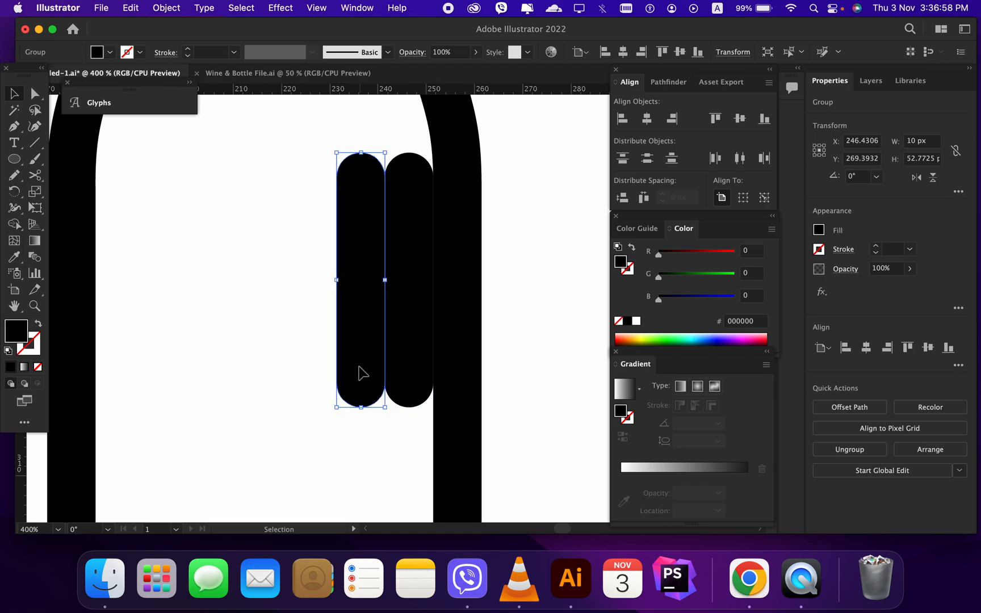
- Repeat the capsule duplication until a row of seven touching capsules fills the bottle's inner width
key("super+d")
key("super+d")
key("super+d")
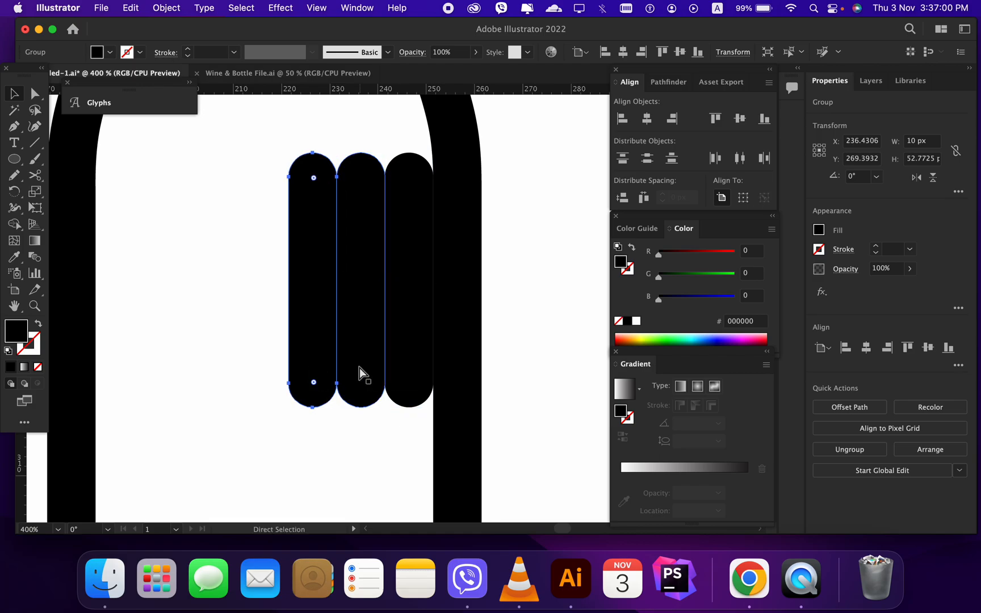
key("super+d")
key("super+d")
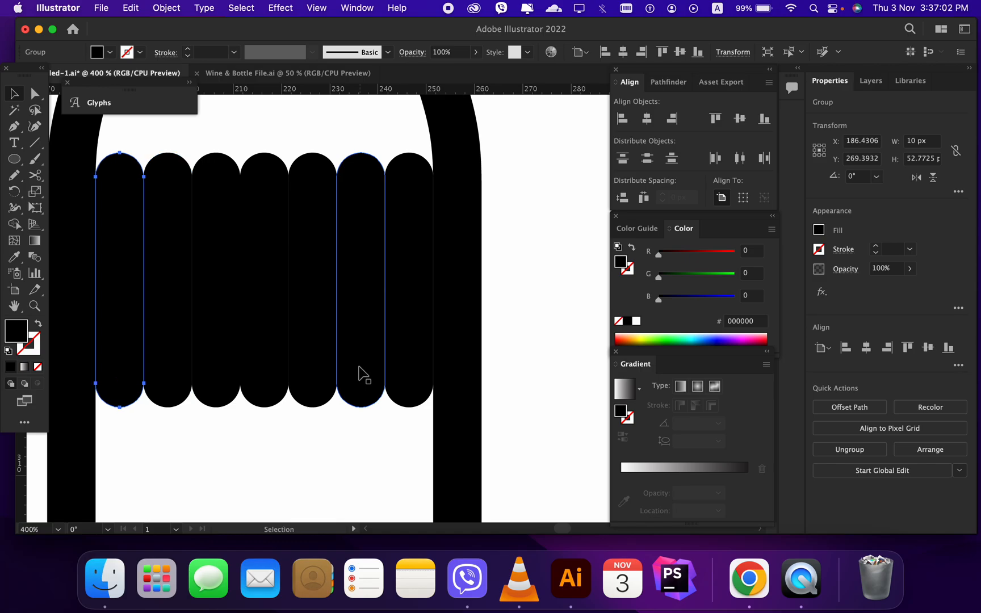
- Select all seven capsules and ungroup them
key("super+minus")
key("super+minus")
left_click_drag(237, 260, 373, 341)
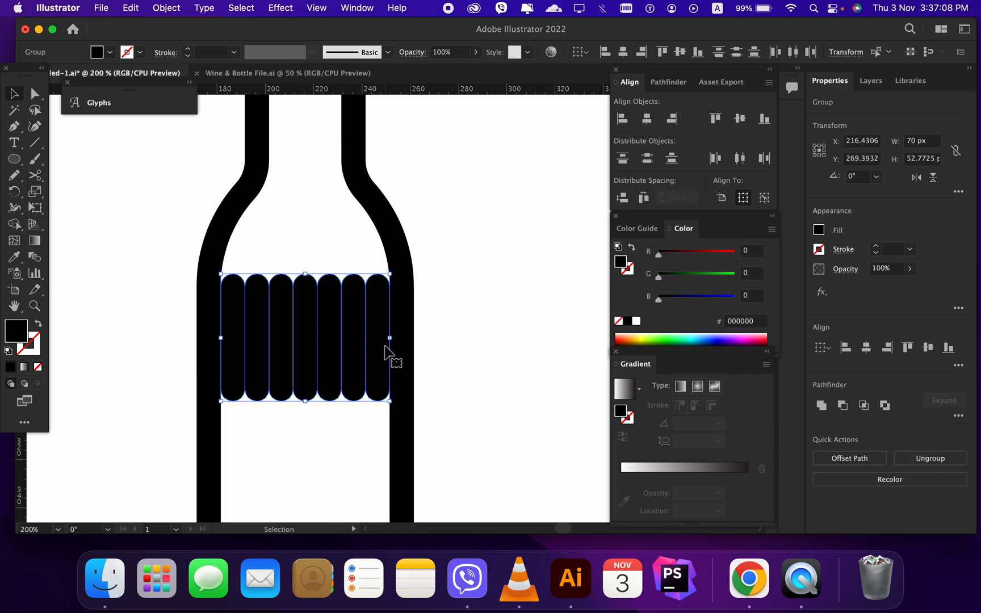
right_click(385, 347)
left_click(426, 424)
left_click(420, 368)
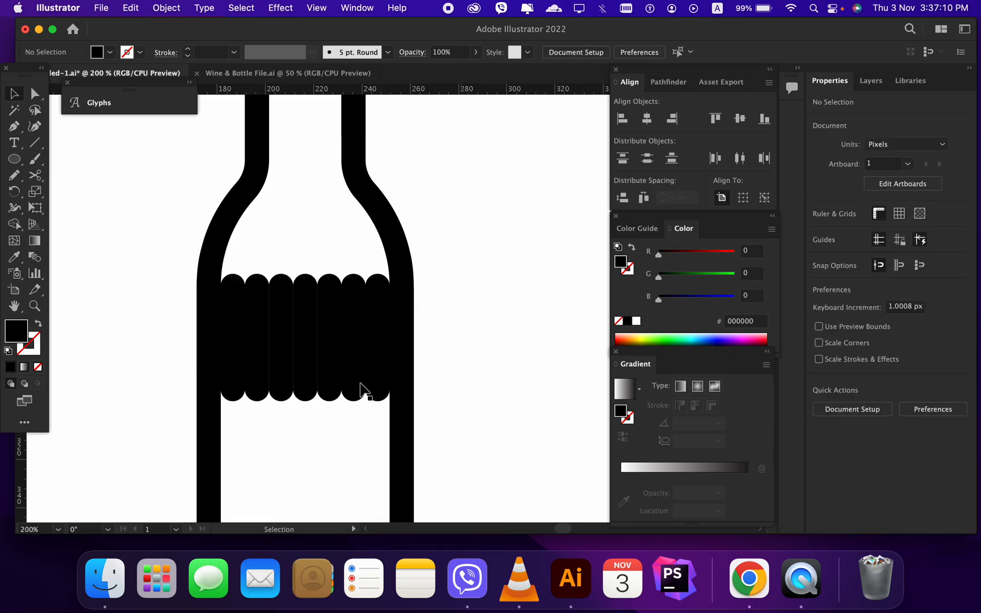
- Draw a black rectangle about 117 px wide across the bottle over the capsules' lower ends, and select it with the bottle and capsules
left_click_drag(16, 166, 57, 154)
scroll(318, 318, "down", 2)
left_click_drag(189, 326, 473, 380)
key("v")
left_click(471, 412)
left_click_drag(188, 300, 549, 385)
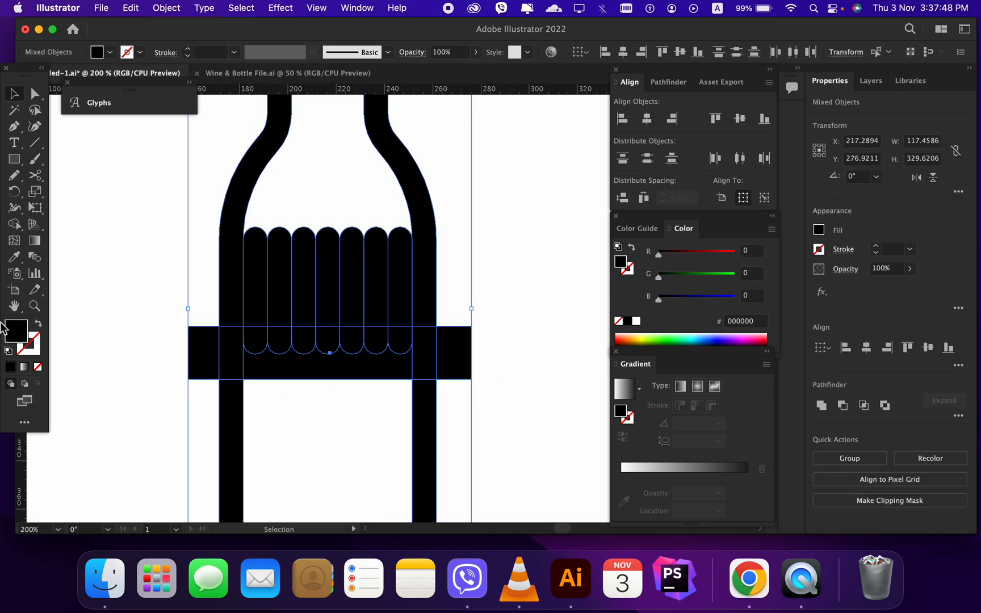
- Remove the bottle below the rectangle and the rectangle's protruding ends with the Shape Builder
left_click(16, 225)
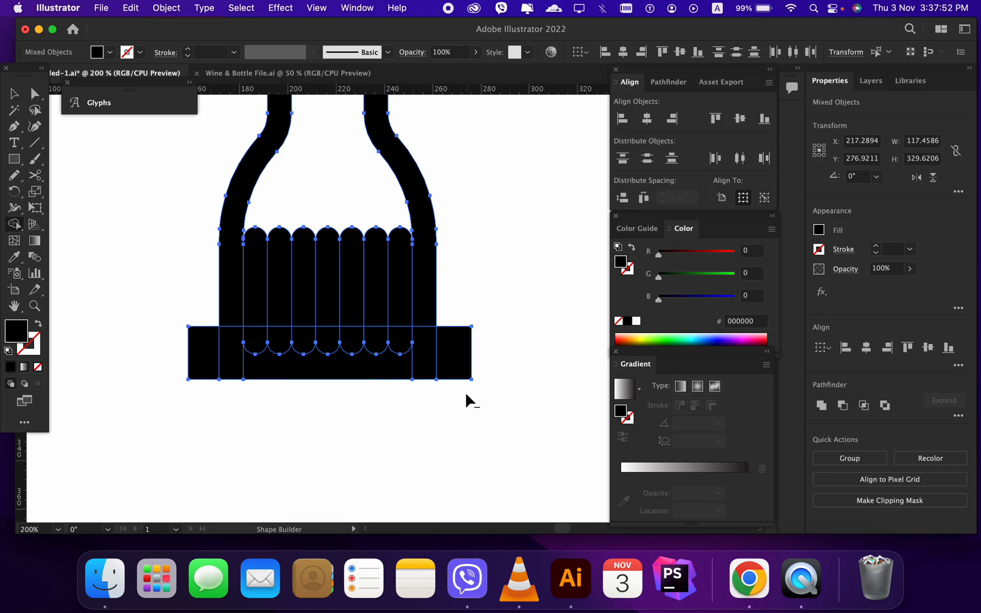
mouse_move(465, 380)
left_mouse_down()
mouse_move(290, 466)
mouse_move(211, 415)
mouse_move(192, 364)
left_mouse_up()
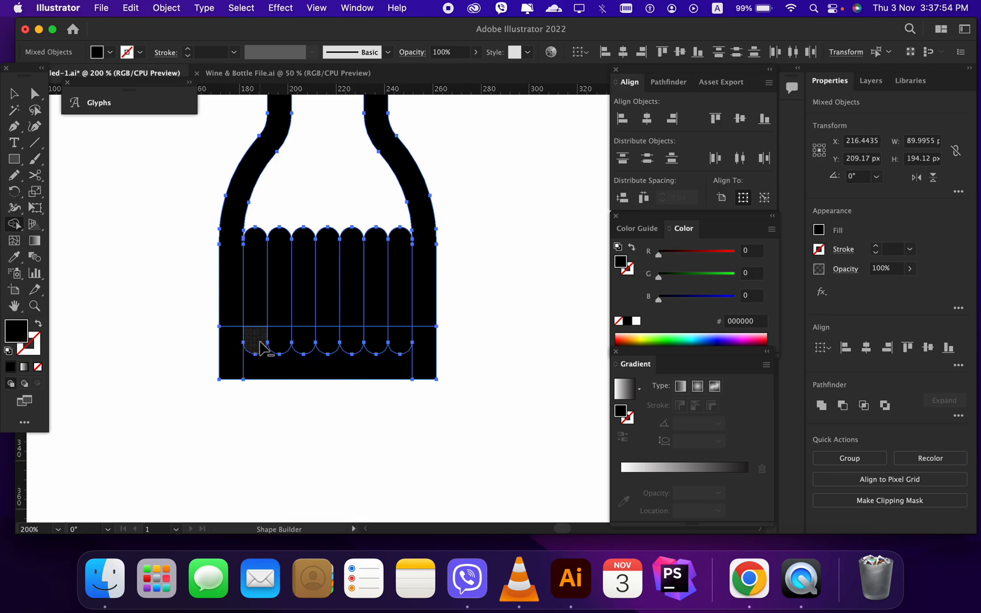
- Cut out the first, third, fifth and seventh capsules with the Shape Builder, leaving fork-shaped gaps in the bottle
left_click_drag(262, 343, 256, 278)
left_click_drag(313, 342, 305, 281)
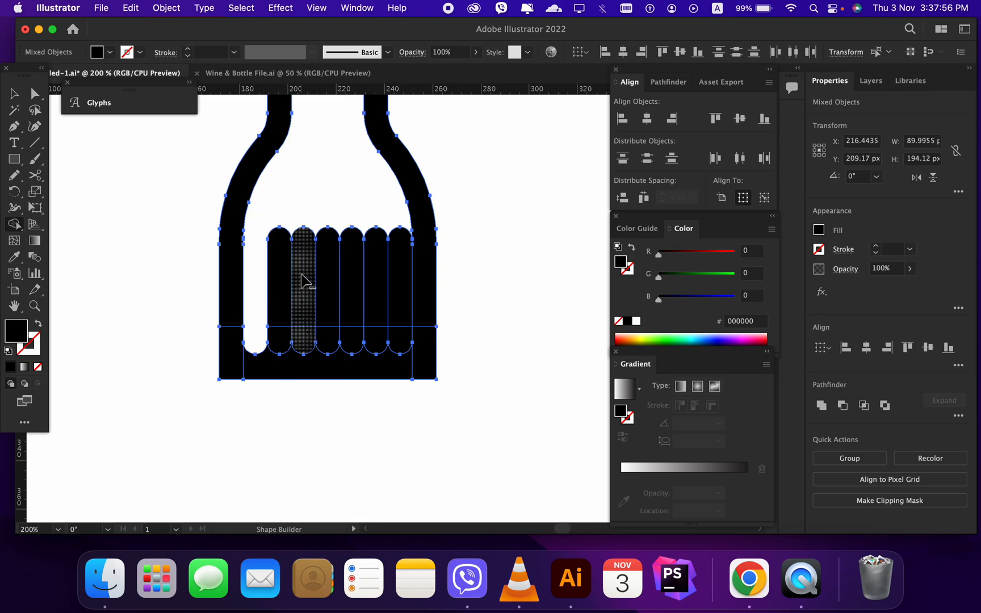
left_click_drag(360, 341, 351, 318)
left_click_drag(399, 340, 405, 313)
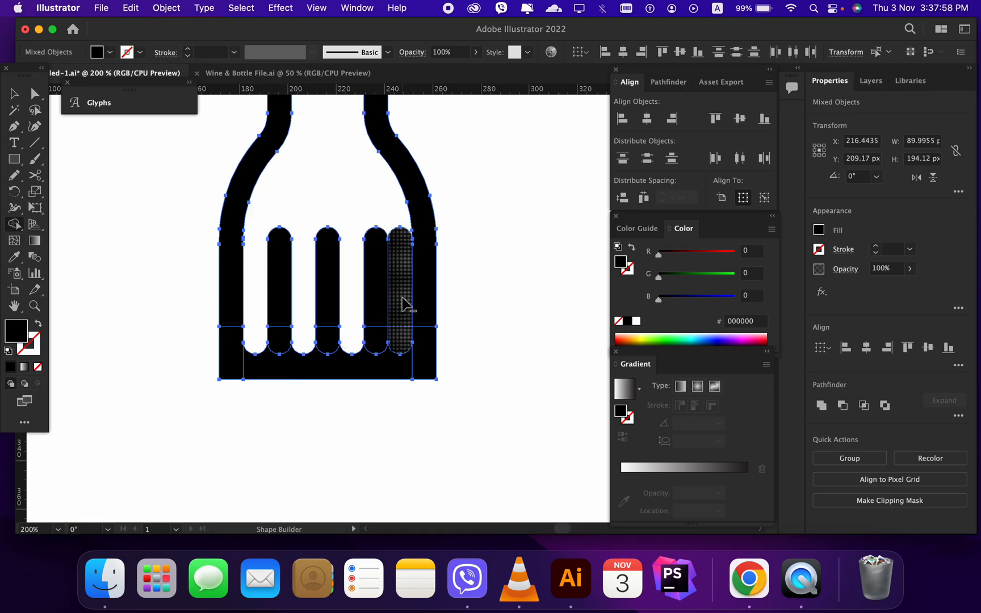
- Unite the remaining bottle and fork pieces into one shape
scroll(364, 446, "down", 3)
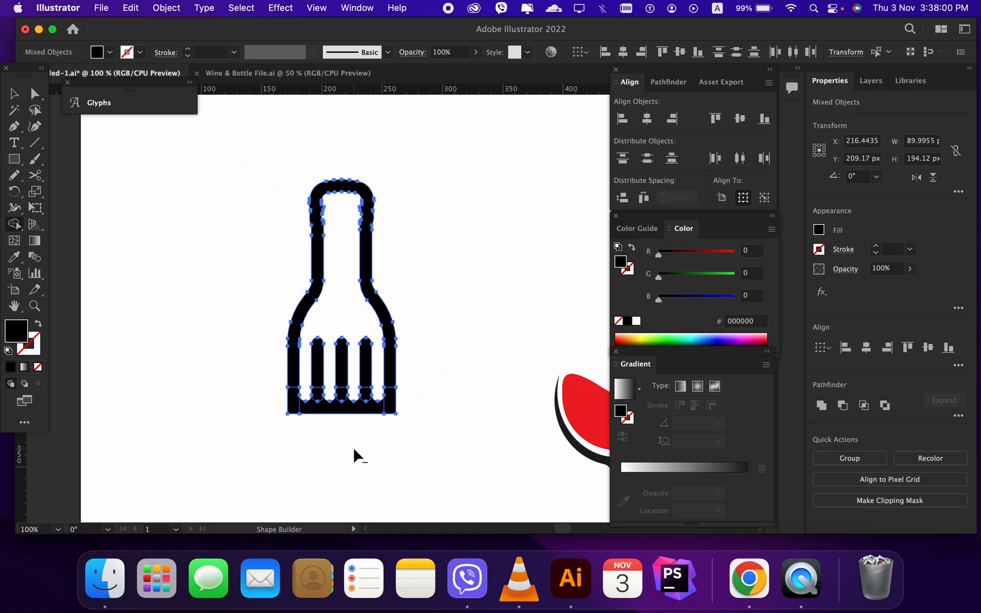
left_click(839, 459)
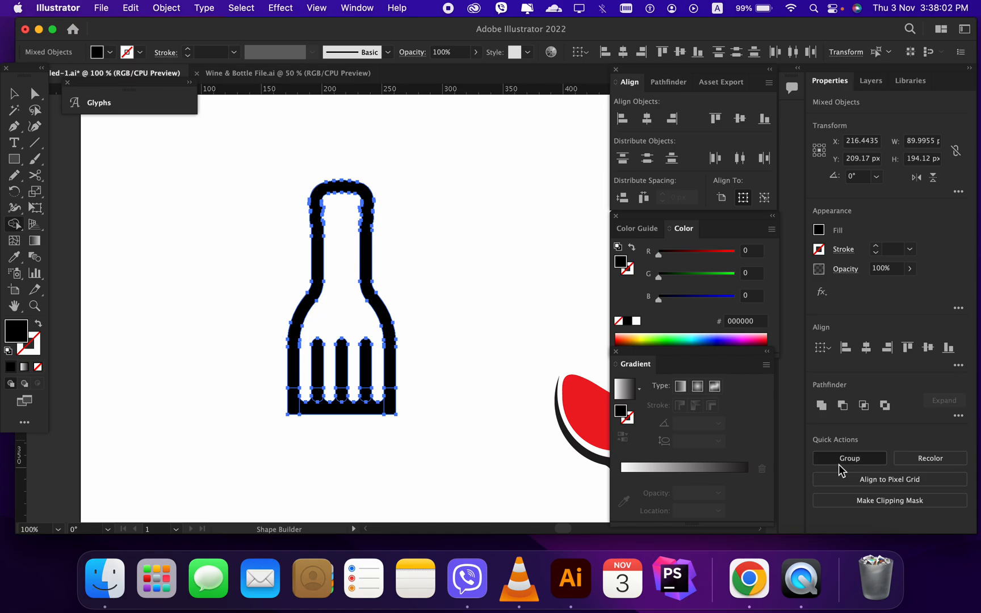
key("v")
left_click(447, 403)
scroll(362, 410, "up", 1)
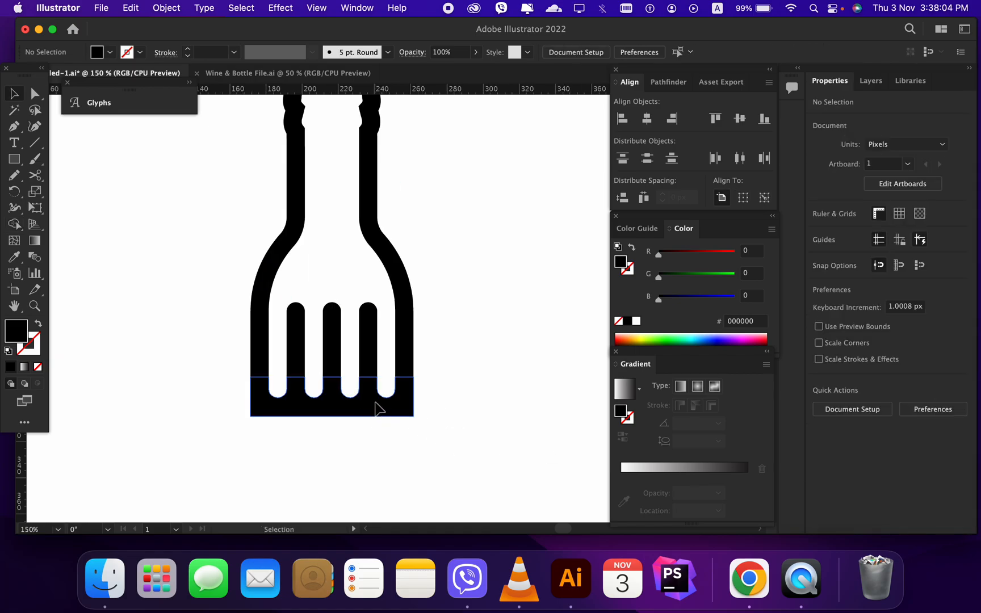
left_click(378, 405)
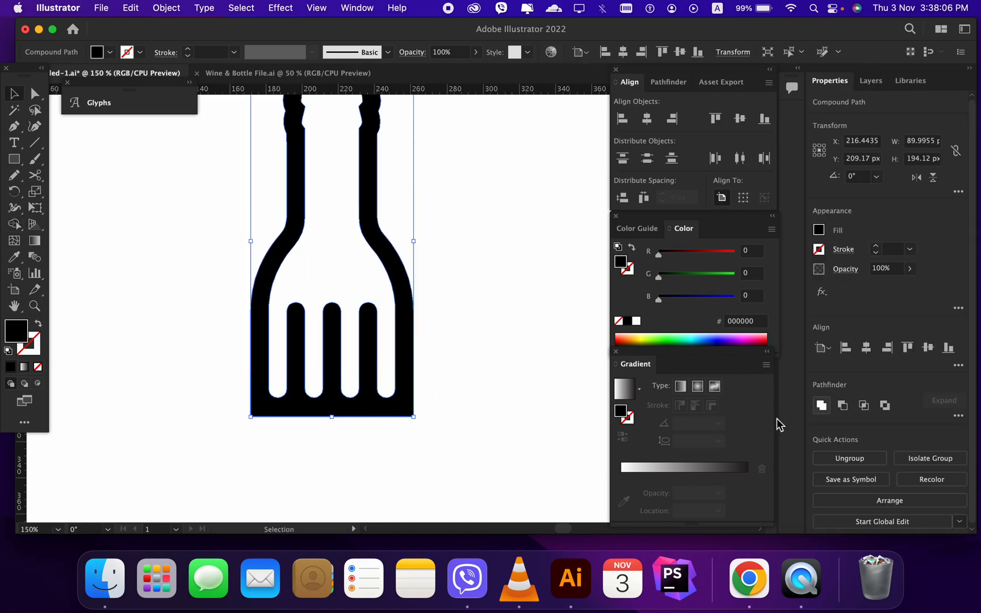
left_click(821, 406)
left_click(462, 404)
scroll(301, 345, "down", 1)
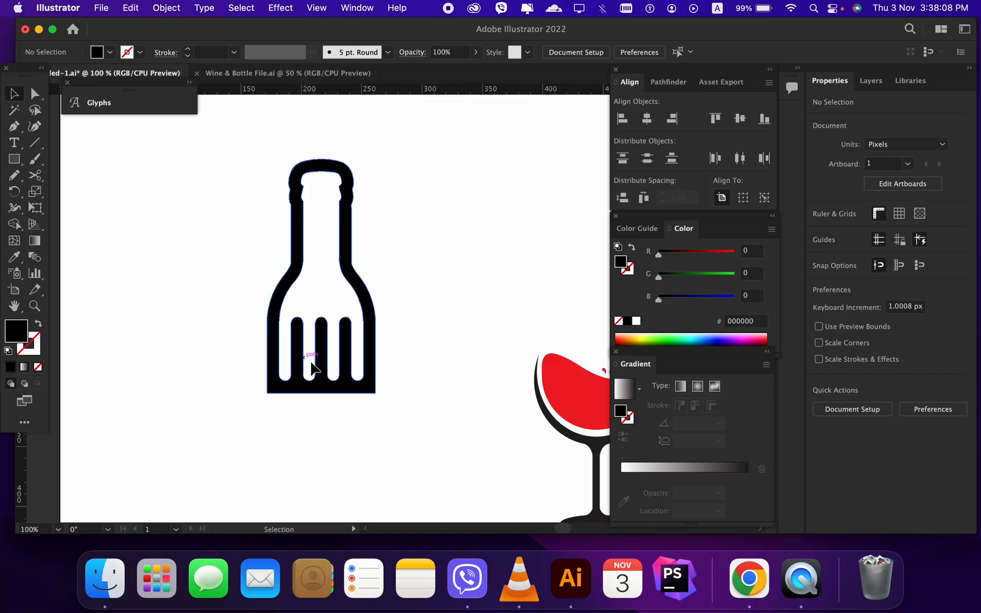
- Move the fork bottle top up and to the left, and draw a matching black rectangle about 90 by 112 px just below it
left_click_drag(325, 366, 290, 330)
left_click(358, 345)
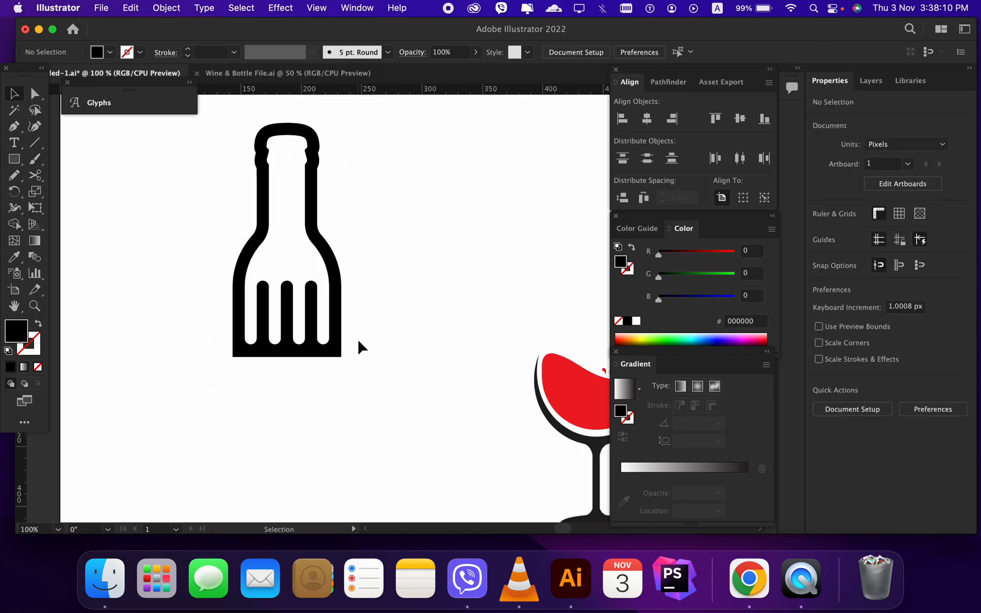
scroll(357, 344, "down", 2)
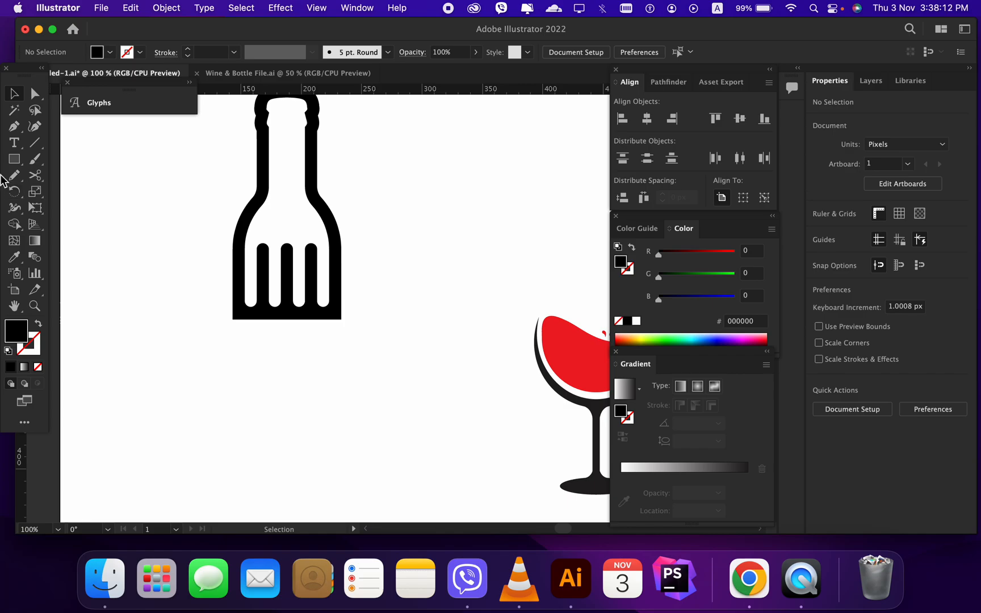
left_click(14, 159)
left_click_drag(233, 330, 341, 465)
key("v")
left_click(384, 391)
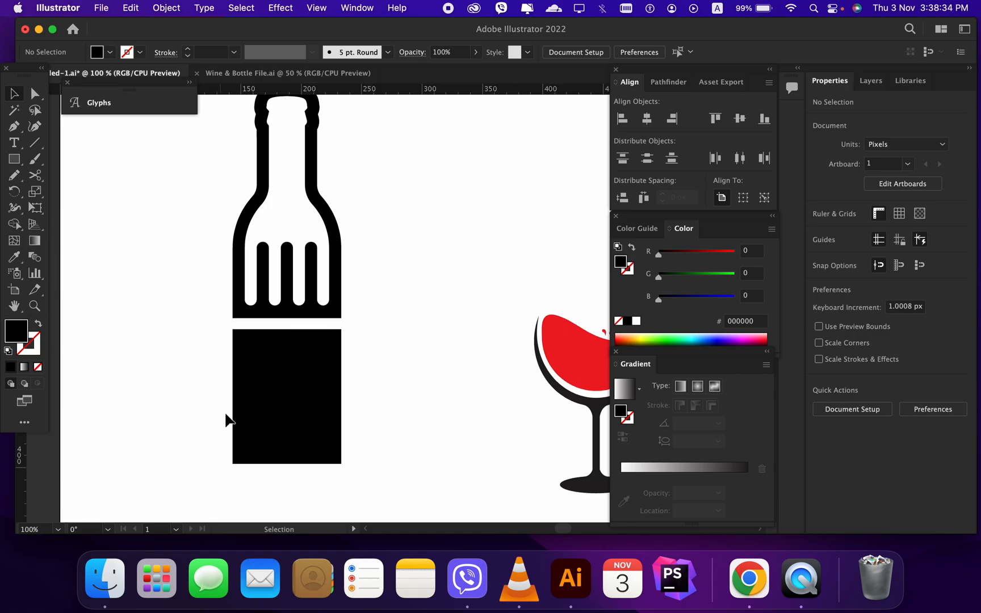
- Set the lower rectangle's width to 90 px
left_click(272, 428)
left_click(393, 385)
left_click(320, 404)
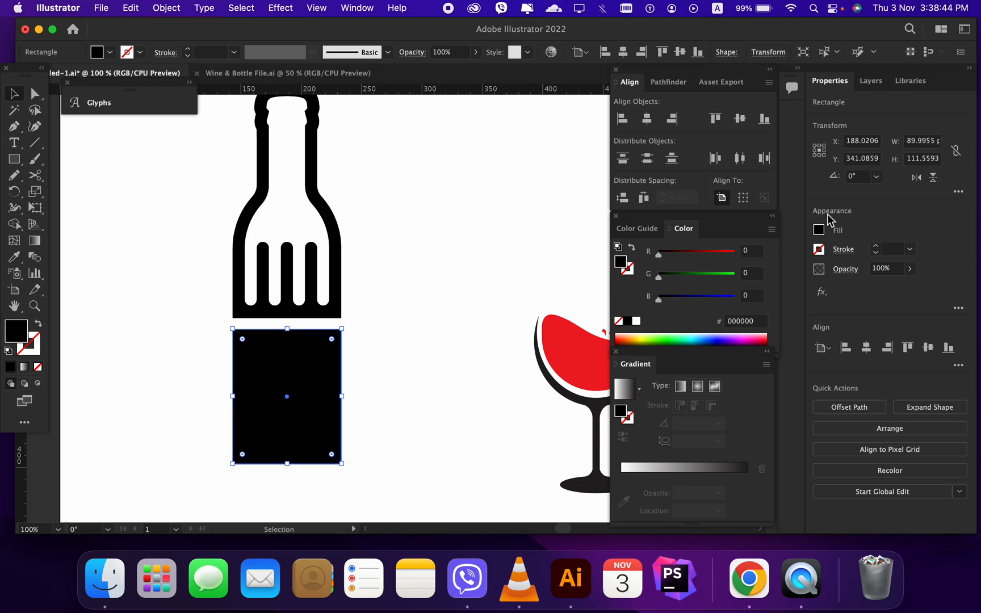
left_click(931, 146)
type("90")
key("Return")
left_click(457, 337)
- Round the lower rectangle's top-right and bottom-left corners with a large radius
left_click(285, 443)
scroll(248, 470, "up", 1)
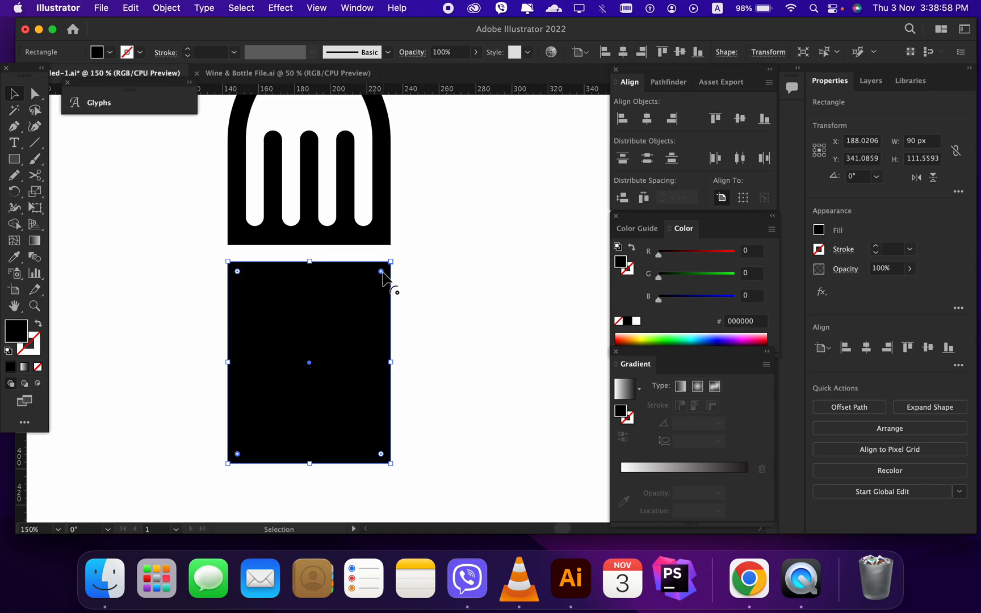
left_click_drag(382, 272, 357, 336)
left_click(430, 322)
- Offset the rounded rectangle's path by -10 px with round joins, and select both the original and the inner shape
left_click(325, 377)
left_click(166, 7)
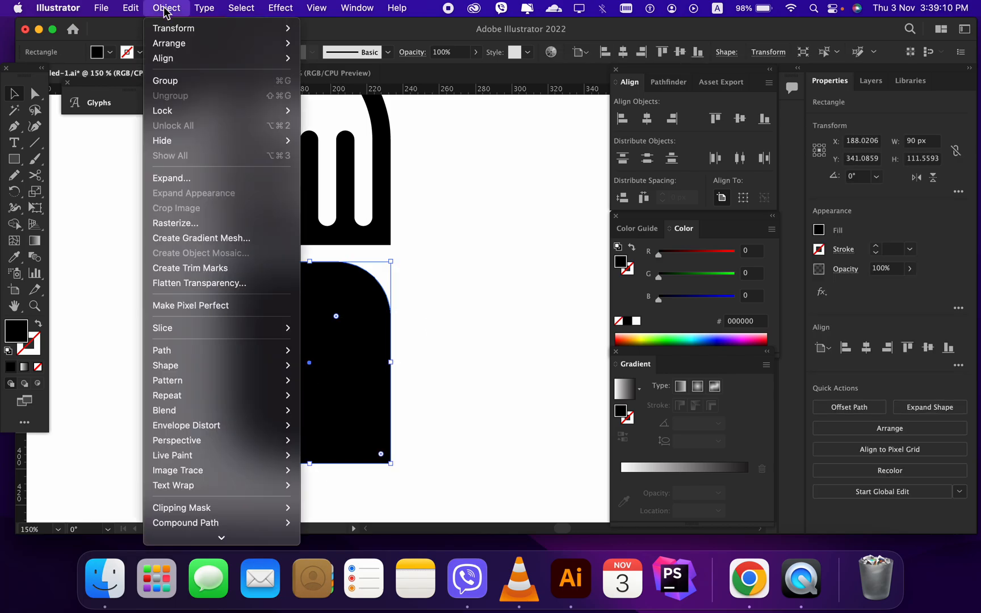
mouse_move(264, 352)
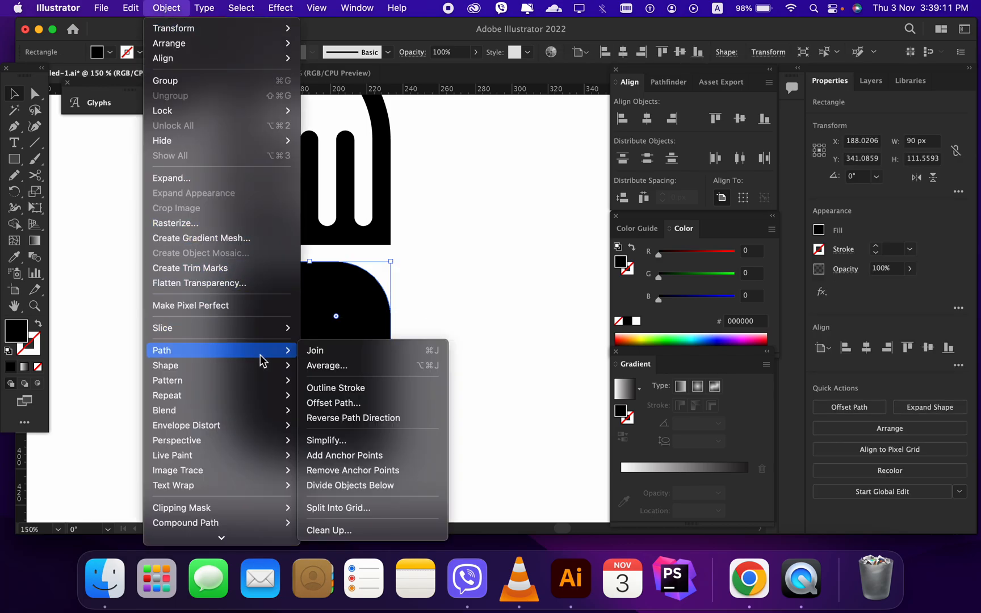
left_click(359, 403)
type("-10")
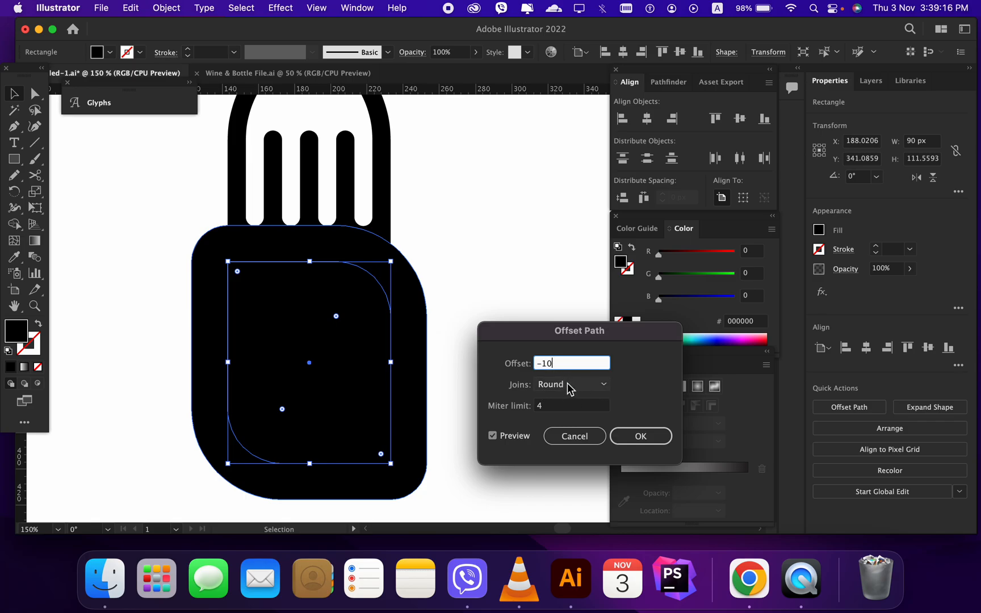
left_click(516, 436)
left_click(517, 434)
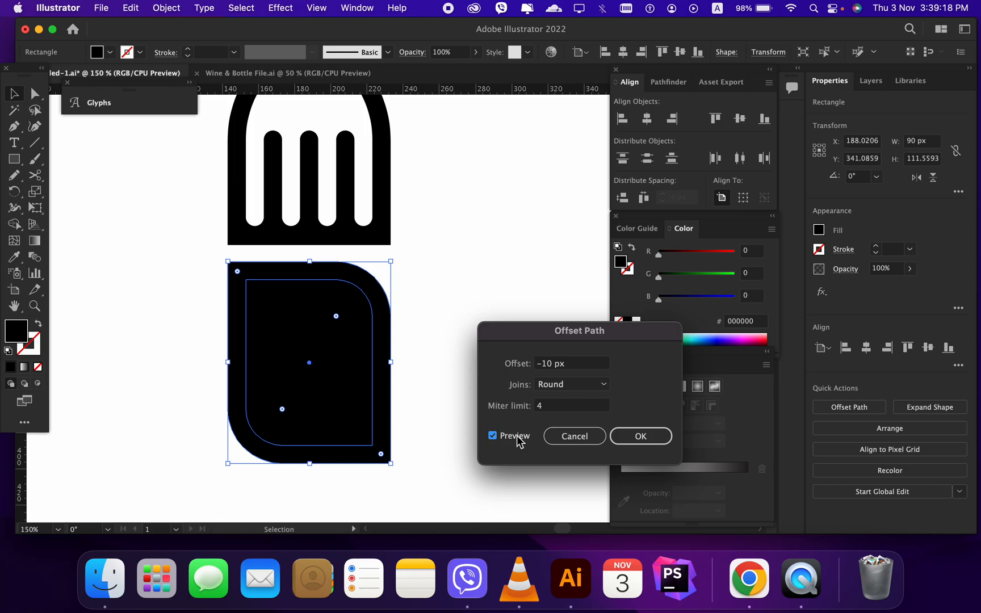
left_click(641, 436)
left_click_drag(414, 402, 358, 398)
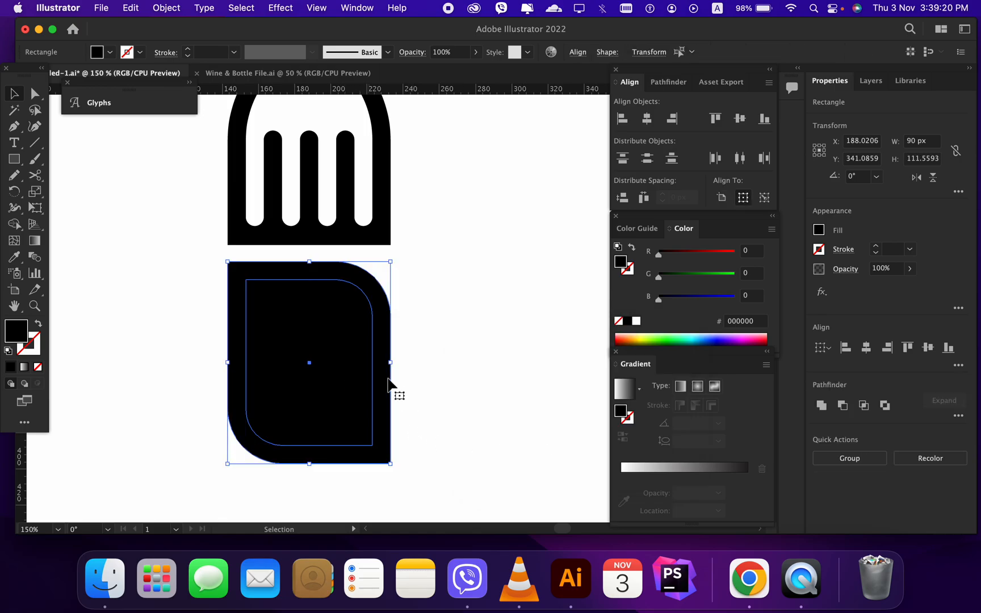
- Subtract the inner shape from the rounded rectangle and draw a 90 px wide black bar across the resulting frame
left_click(851, 407)
left_click(446, 382)
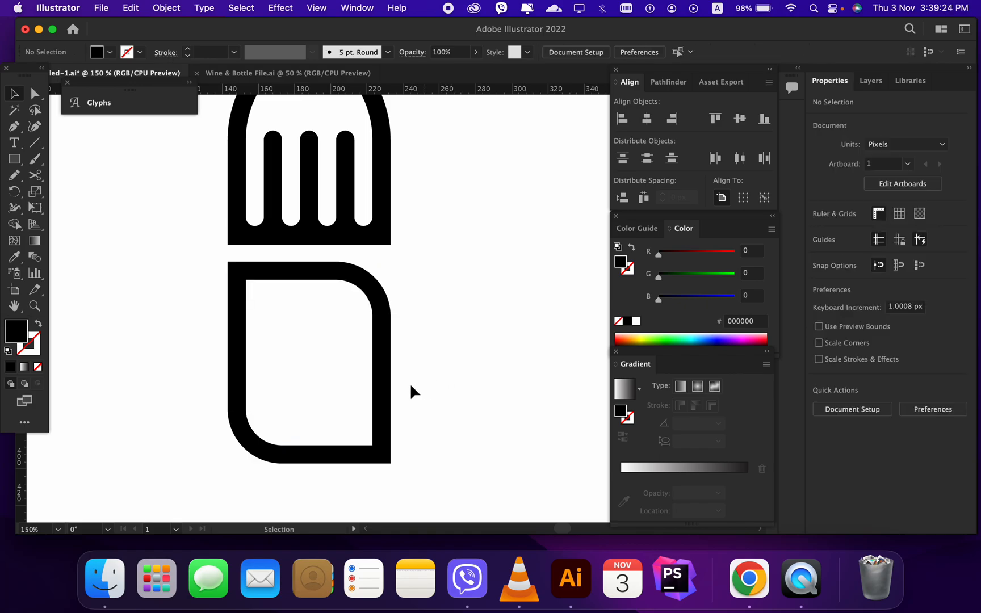
left_click(14, 159)
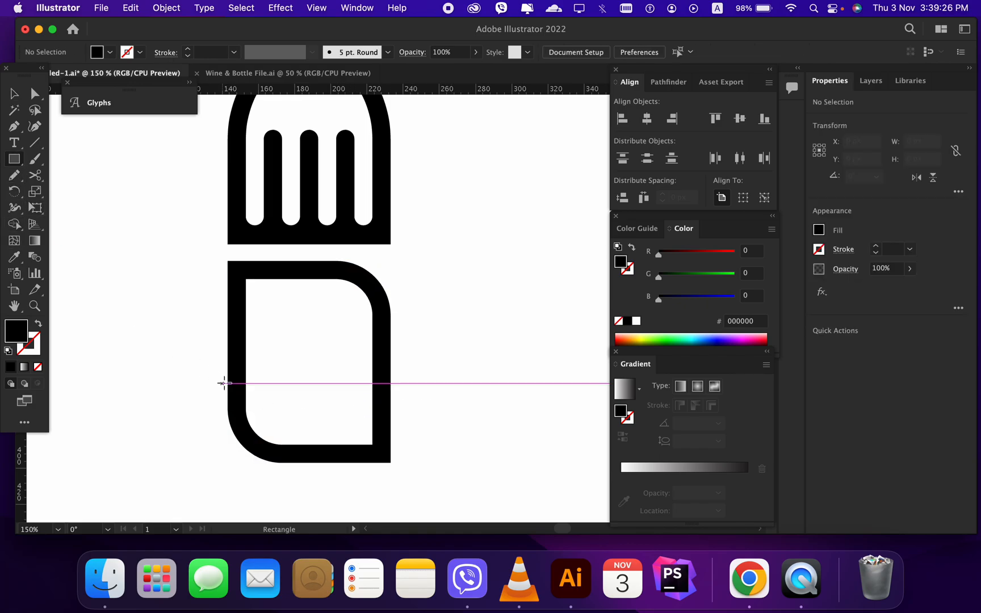
left_click_drag(230, 339, 390, 353)
key("v")
left_click(434, 338)
- Set the bar's height to 10 px and center the bar vertically with the frame
left_click(341, 347)
double_click(914, 162)
type("1")
type("0")
key("Return")
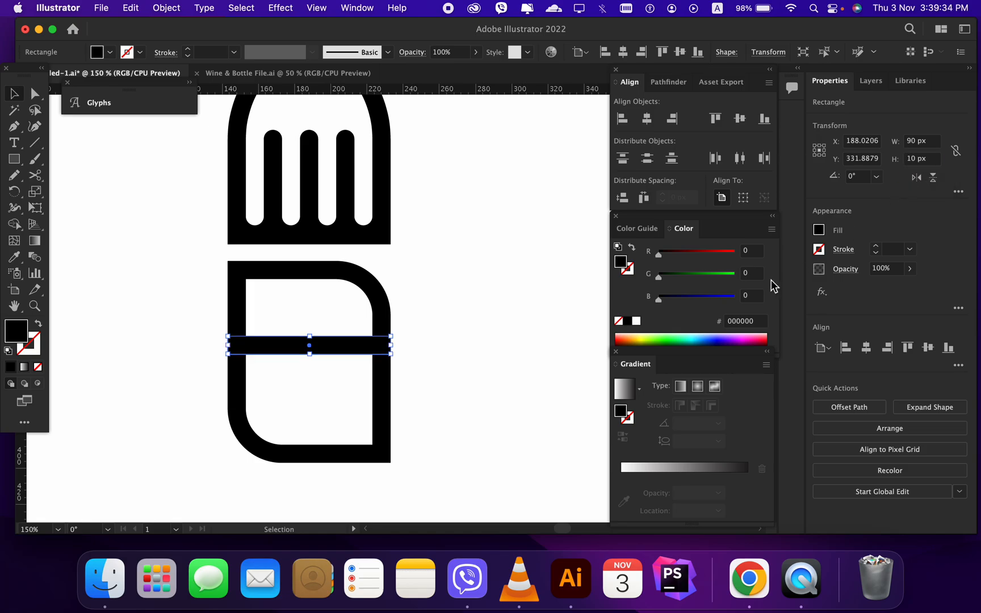
left_click_drag(439, 365, 226, 328)
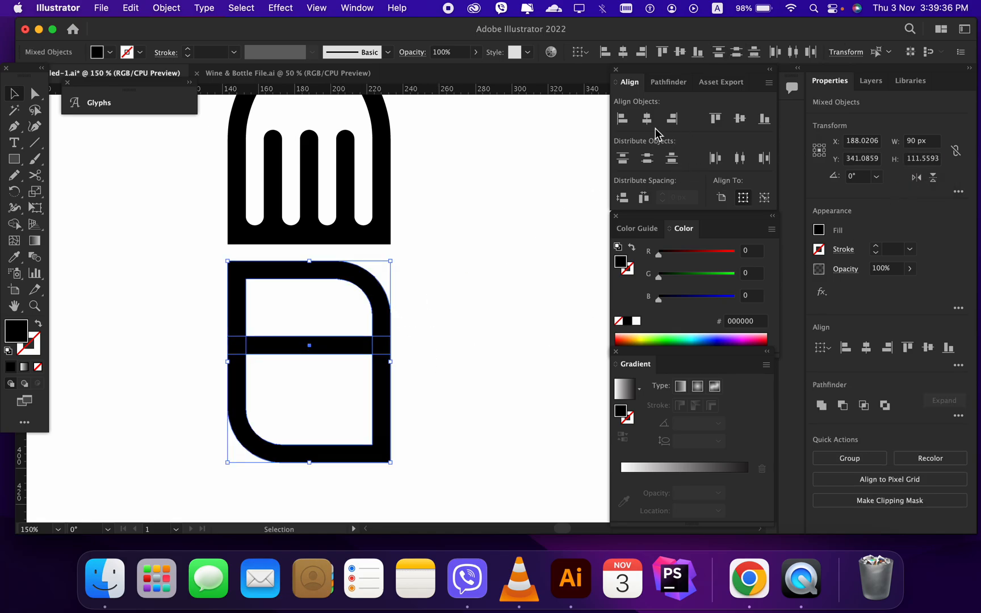
left_click(739, 118)
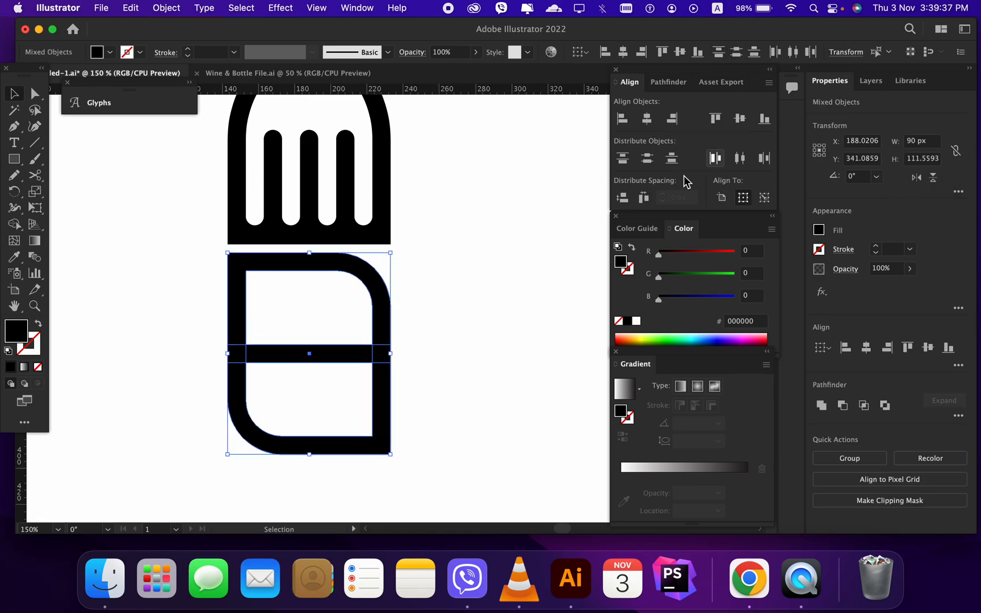
left_click(464, 374)
- Offset the bar's path by 20 px with round joins
left_click(366, 358)
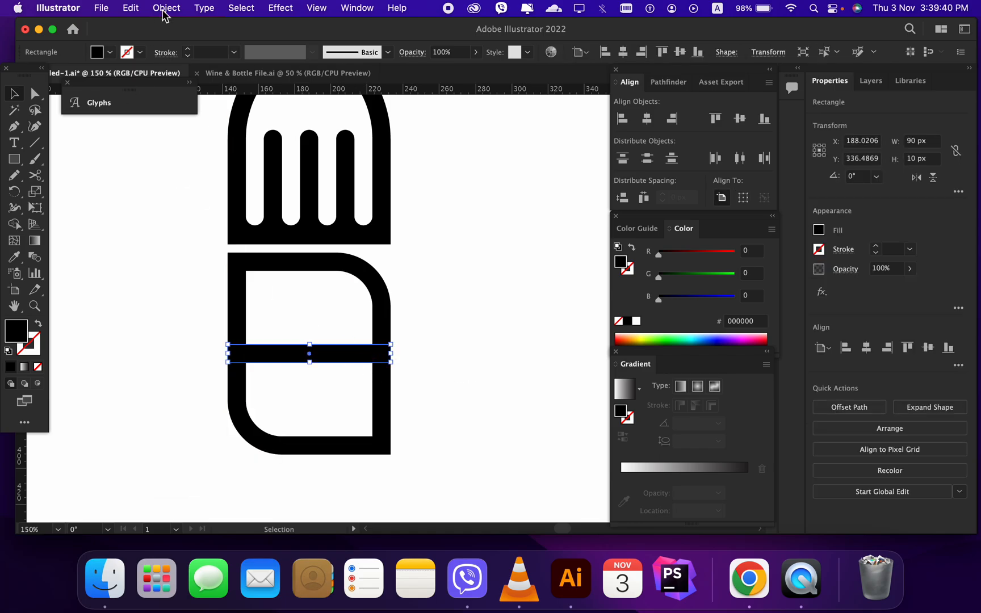
left_click(166, 7)
mouse_move(210, 352)
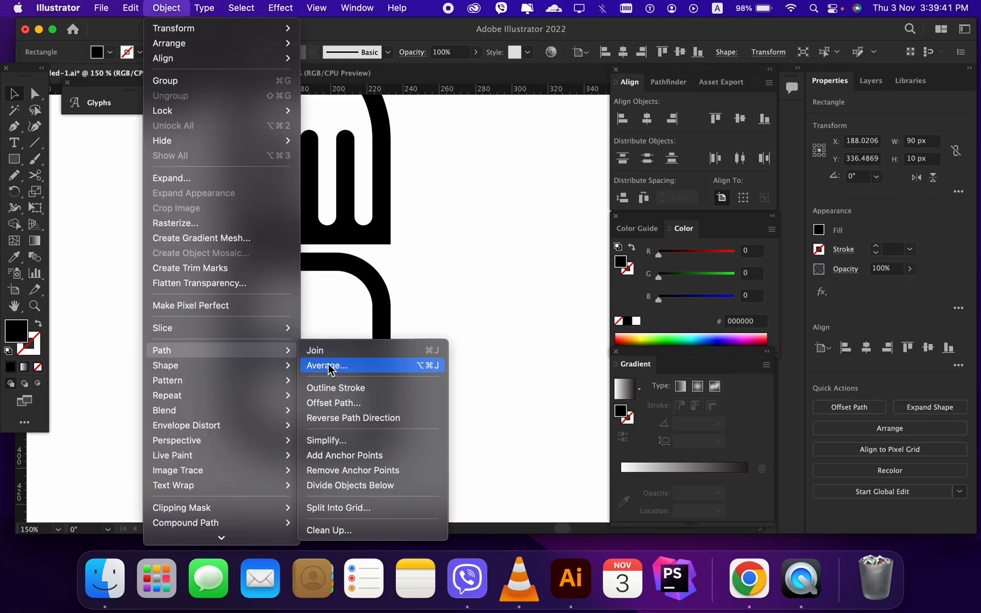
left_click(342, 405)
type("20")
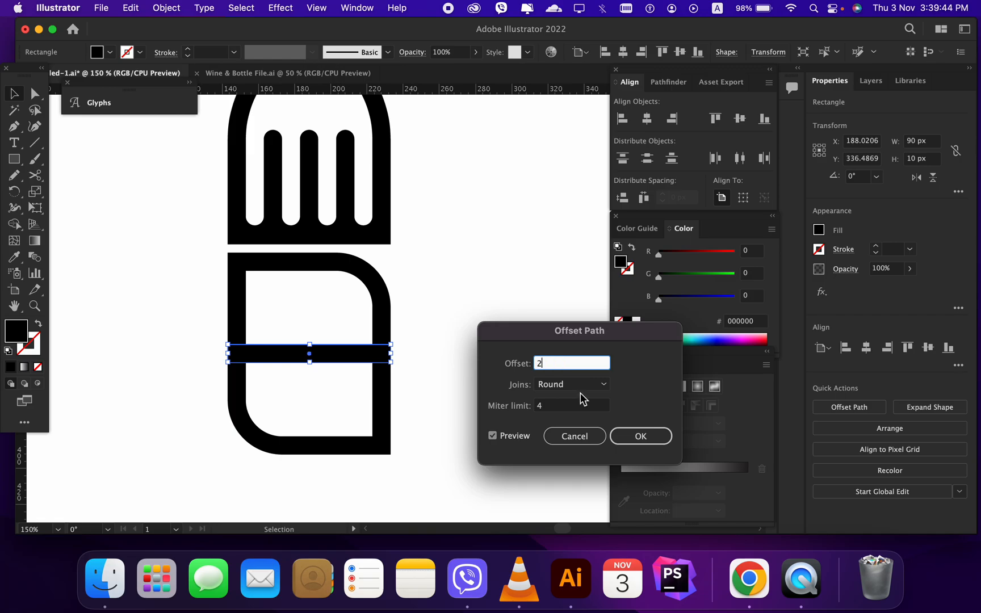
left_click(639, 436)
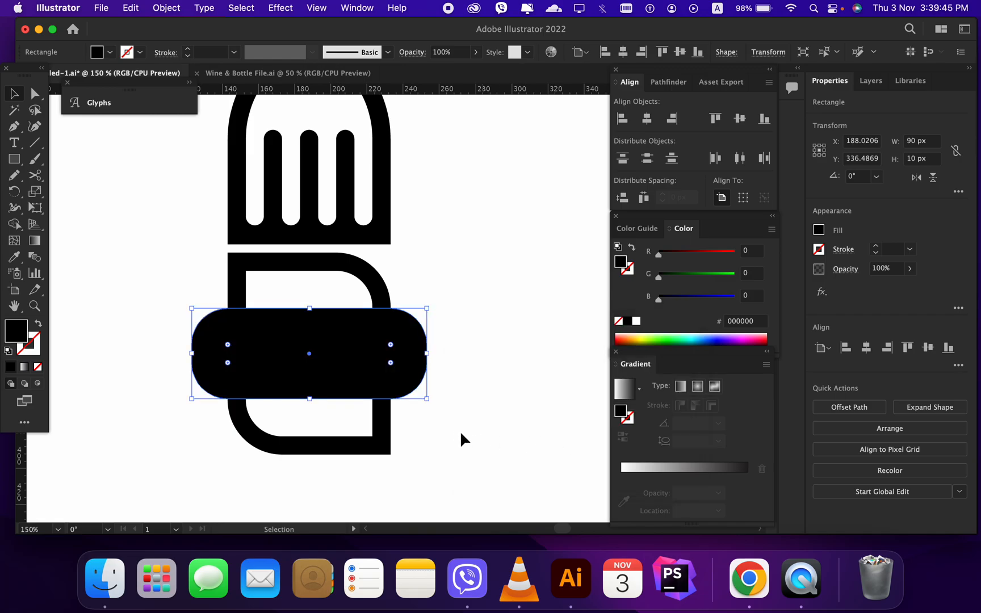
- Cut a gap in the frame's right side above and below the bar with the Shape Builder, and delete the leftover piece outside the left side
left_click(383, 439, "shift")
left_click(12, 226)
mouse_move(250, 343)
left_mouse_down()
mouse_move(427, 375)
mouse_move(407, 387)
left_mouse_up()
left_click(133, 328)
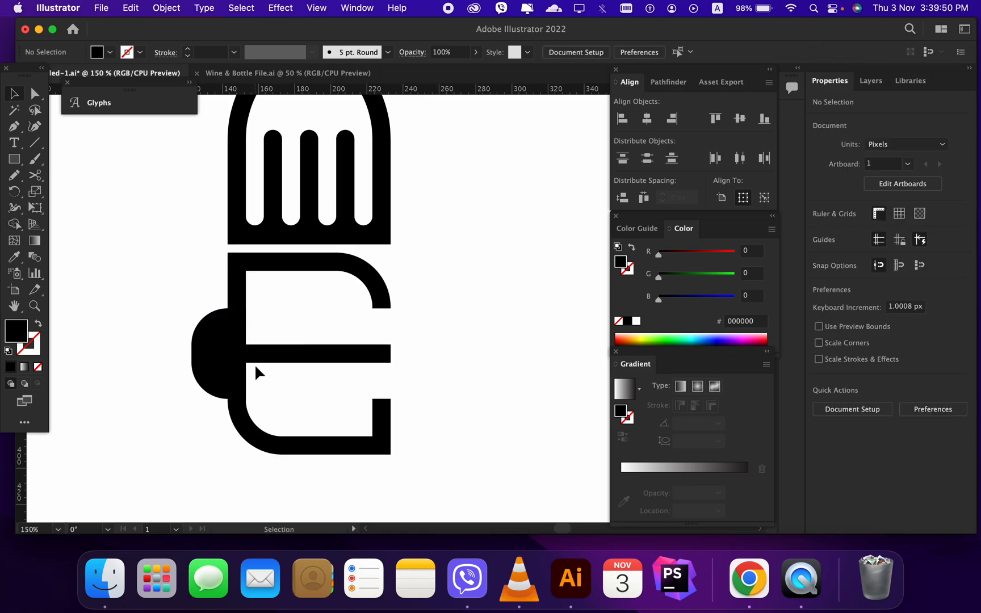
left_click(216, 349)
key("Delete")
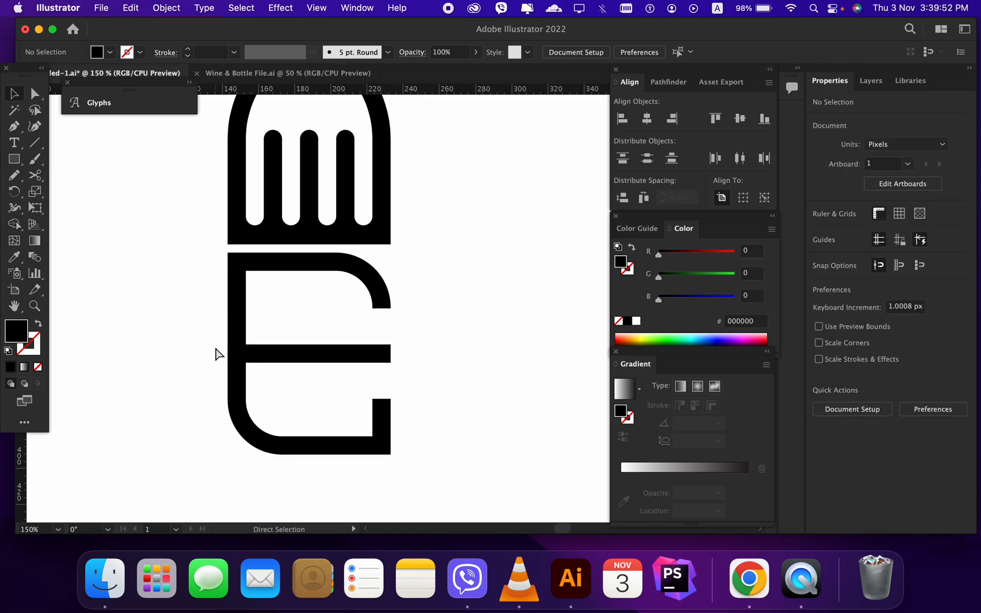
scroll(304, 406, "down", 3)
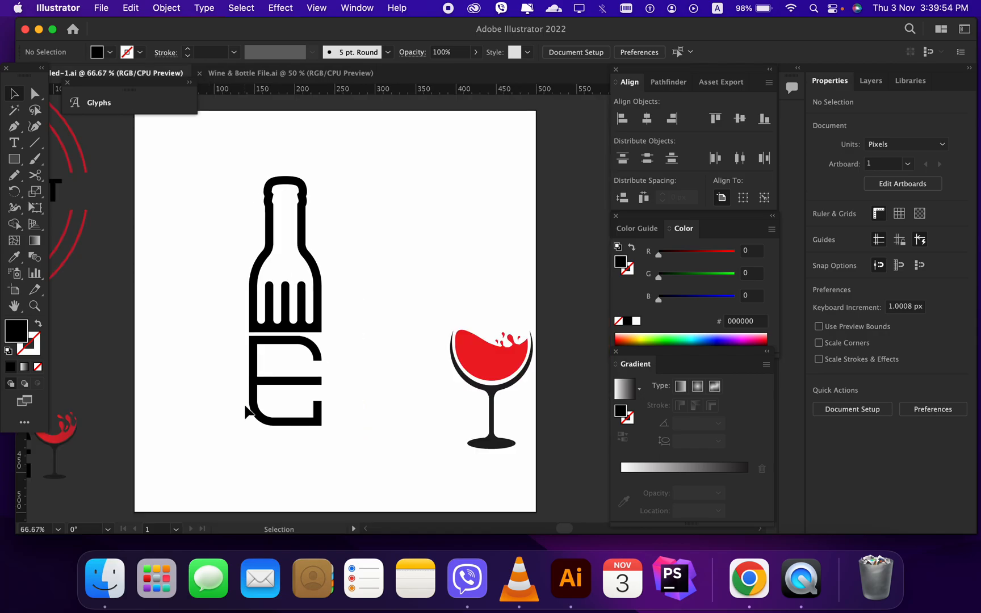
left_click_drag(213, 152, 363, 467)
left_click(362, 437)
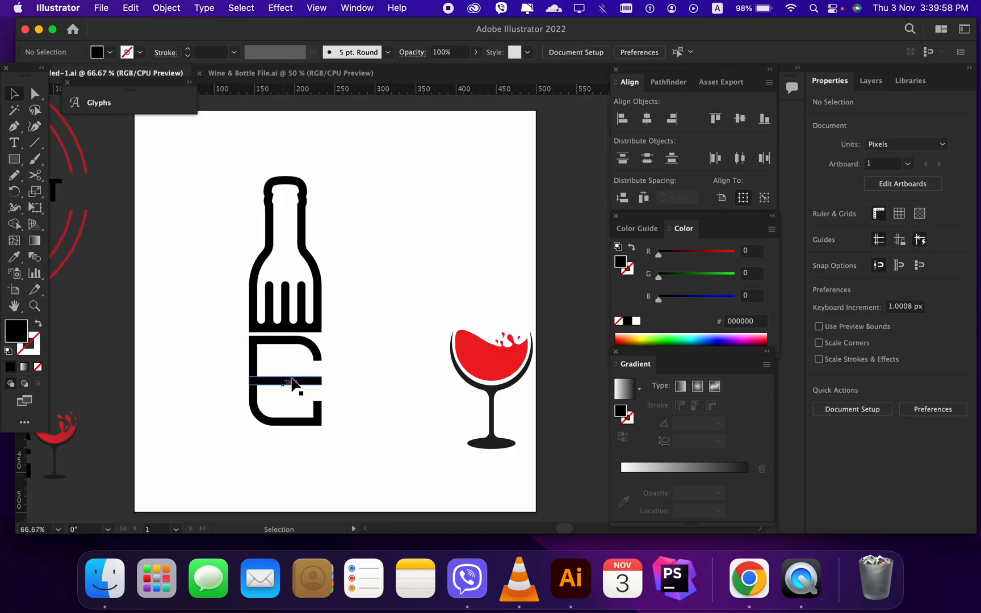
- Round the bottom-right corner of the bottle top's fork base
scroll(311, 345, "up", 5)
left_click(349, 278)
key("a")
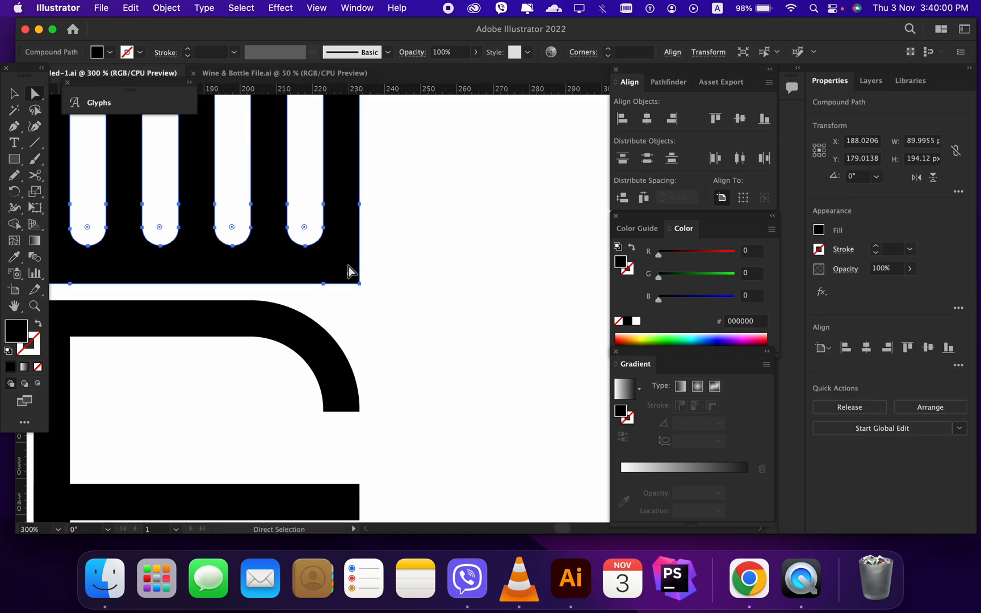
scroll(341, 263, "up", 1)
left_click_drag(356, 283, 323, 246)
key("v")
left_click(410, 332)
scroll(387, 345, "down", 2)
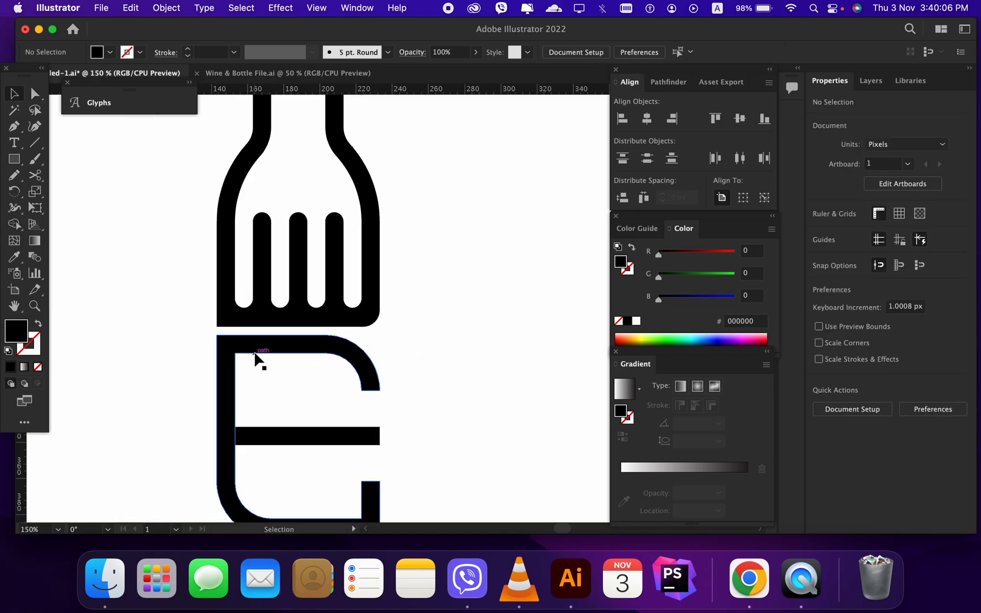
- Select the bottle top, the open frame and the bar, and unite them into one shape
scroll(257, 360, "down", 2)
left_click_drag(225, 242, 354, 481)
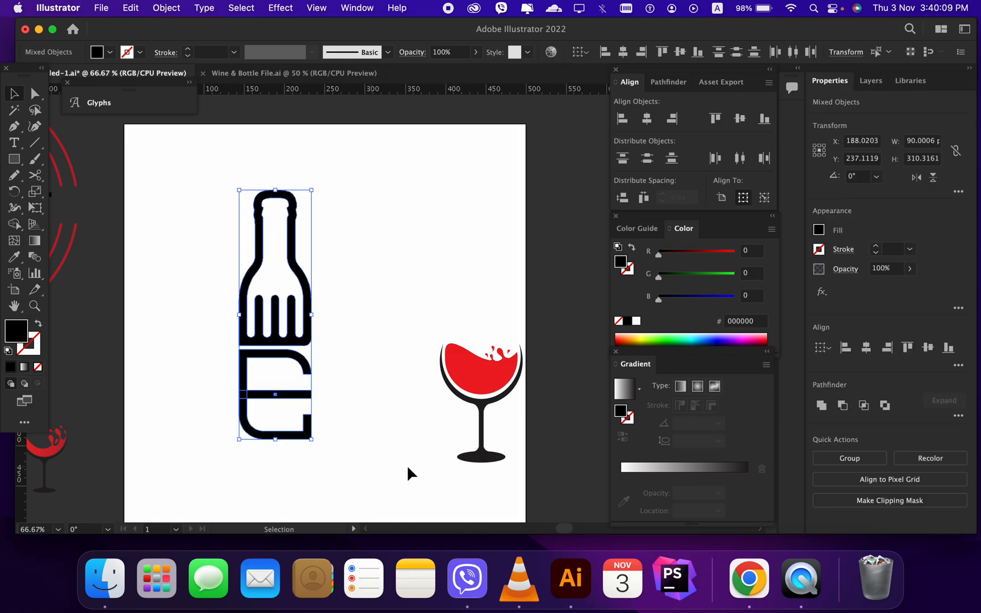
left_click(822, 412)
left_click(327, 427)
- Move the wine glass close to the right side of the bottle's letter E section with the bases roughly level, and save the document
scroll(331, 429, "up", 1)
left_click(479, 400)
left_click_drag(480, 401, 364, 379)
left_click(460, 424)
scroll(398, 438, "up", 1)
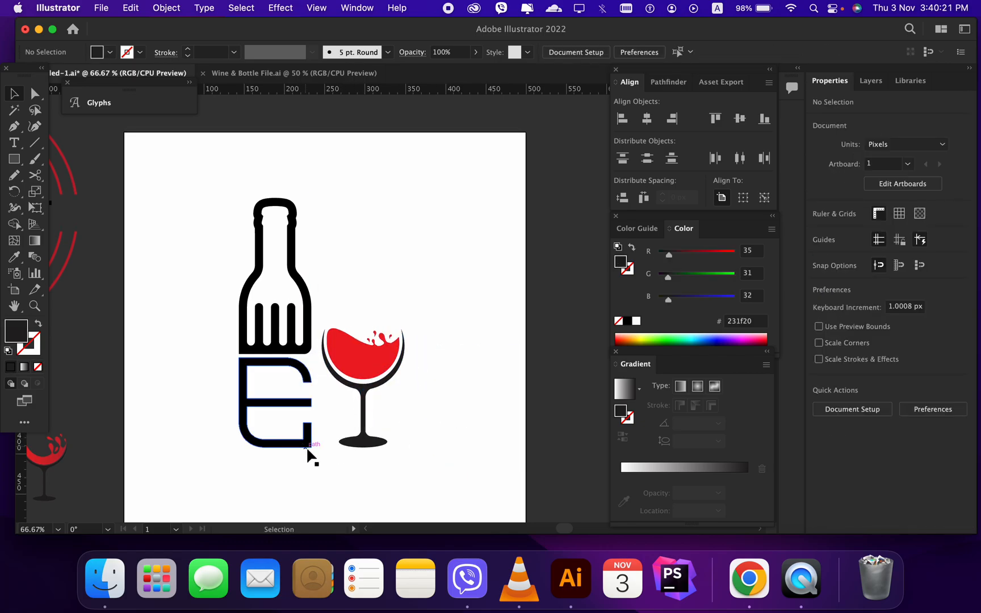
scroll(336, 462, "up", 1)
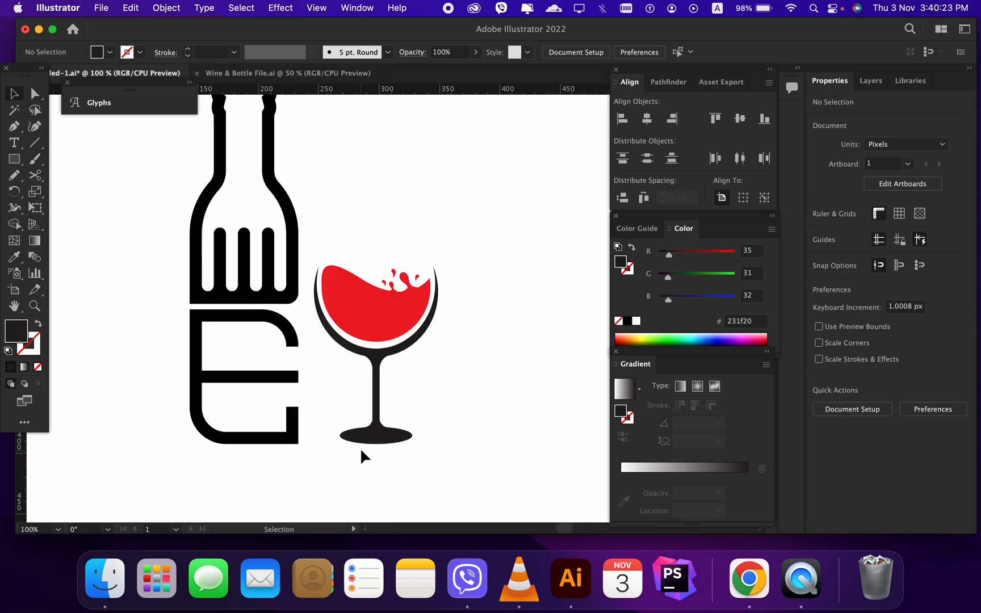
left_click_drag(363, 448, 357, 448)
left_click(441, 411)
key("super+s")
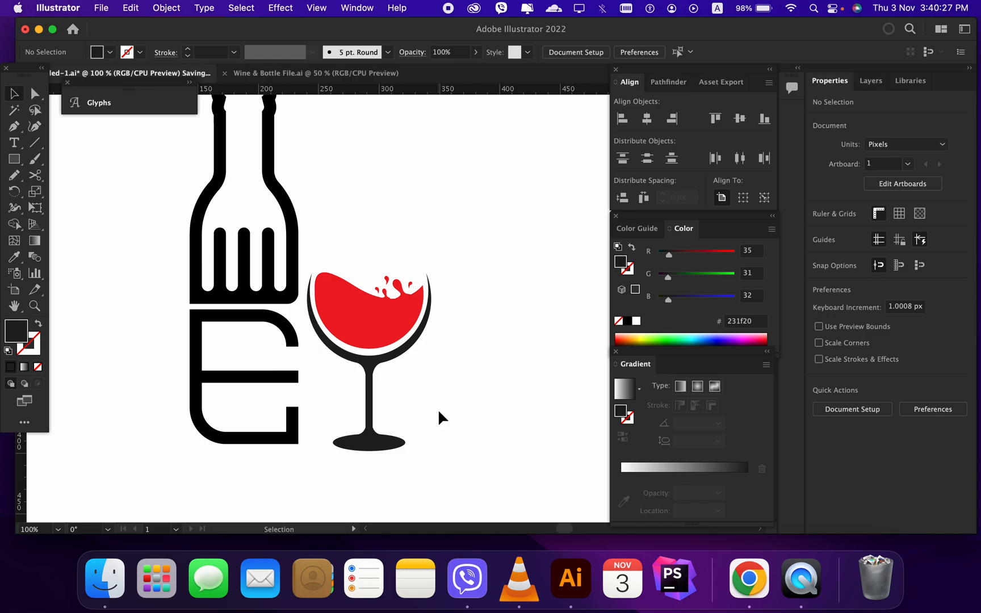
- Group the bottle with the wine glass and center the group horizontally on the artboard
scroll(375, 398, "down", 2)
left_click(352, 350)
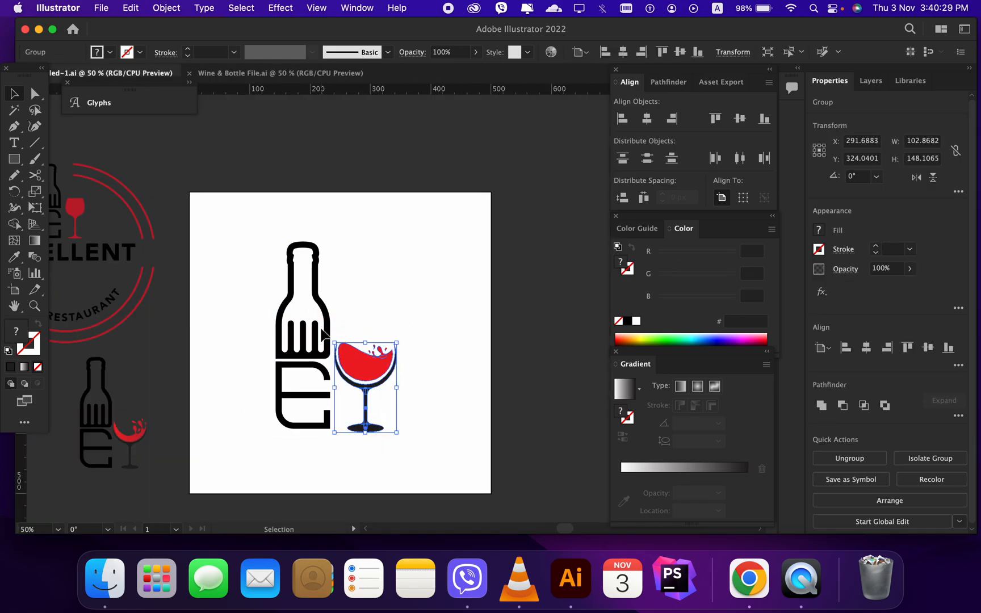
left_click(322, 333, "shift")
left_click(850, 459)
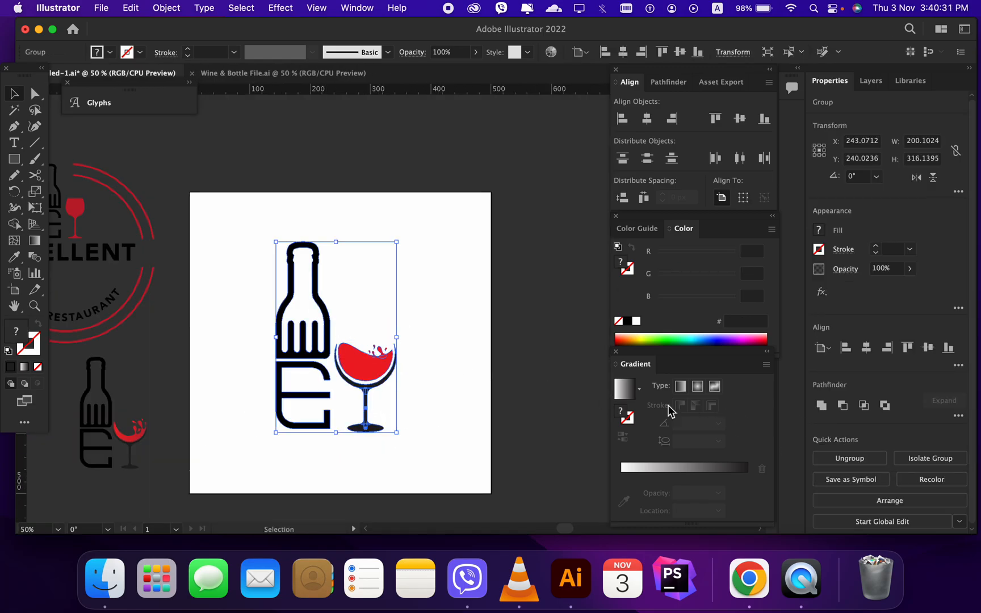
left_click(647, 118)
- Scale the grouped logo down proportionally around its center to roughly half its size
scroll(386, 418, "up", 1)
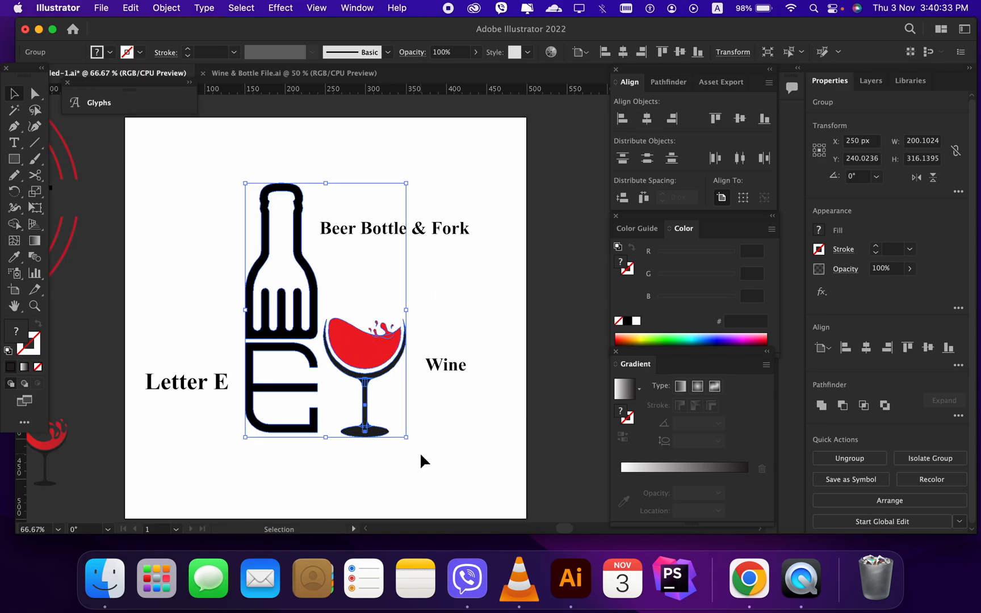
left_click_drag(408, 438, 368, 380)
left_click(396, 407)
scroll(352, 347, "up", 1)
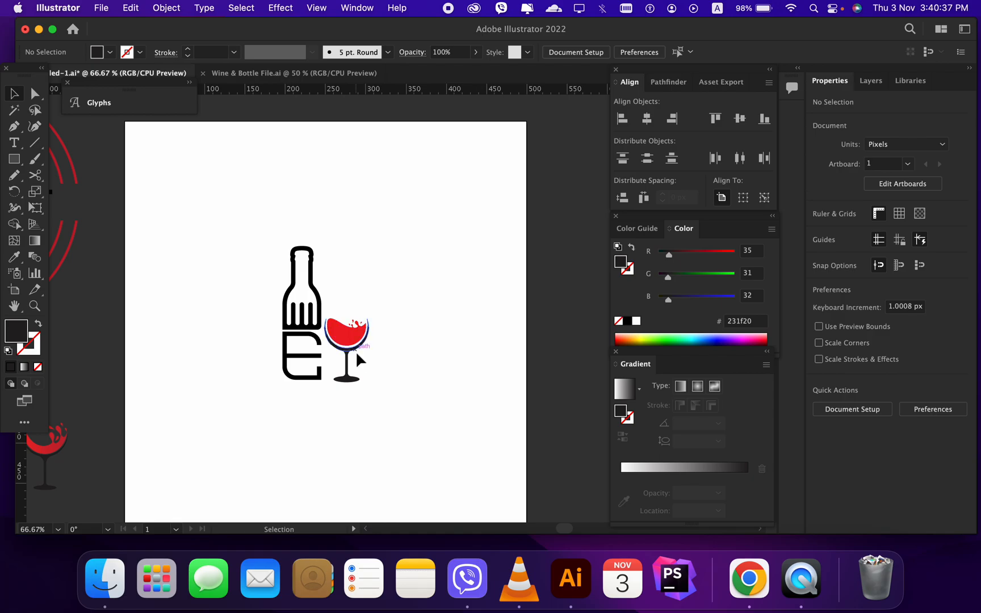
scroll(425, 401, "right", 1)
scroll(426, 402, "right", 1)
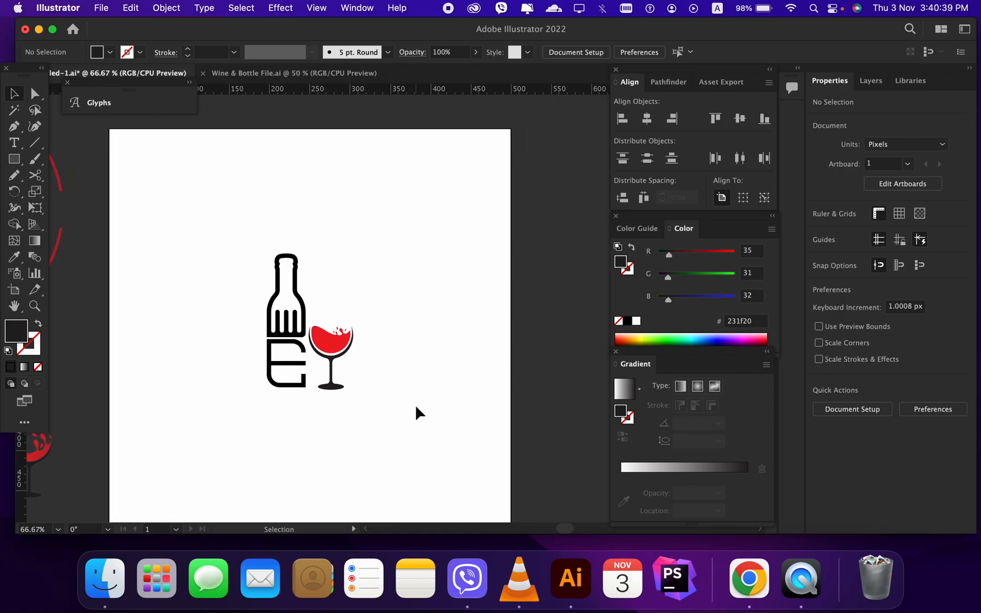
scroll(416, 407, "right", 1)
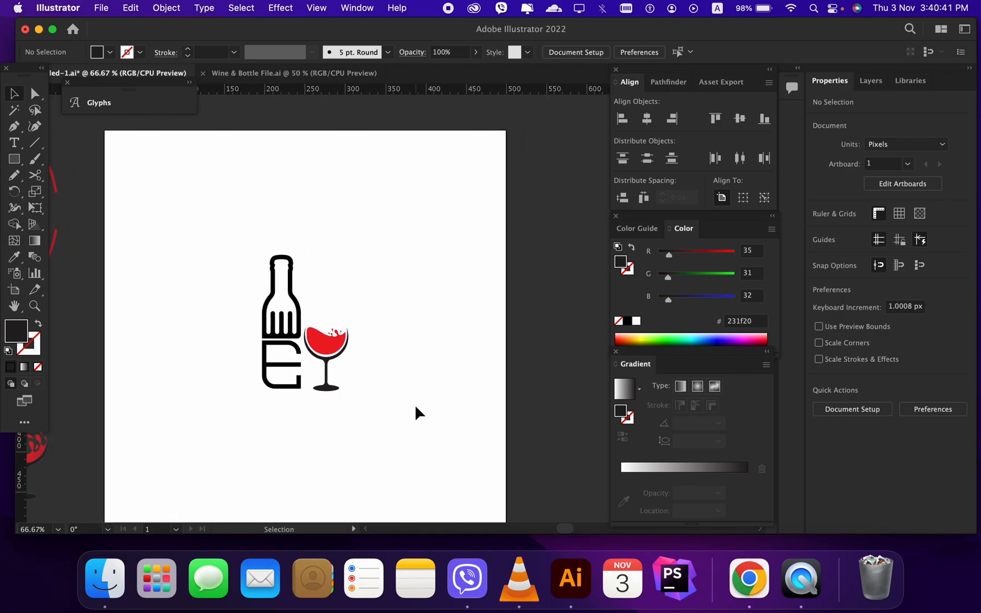
scroll(416, 407, "right", 1)
scroll(416, 408, "right", 1)
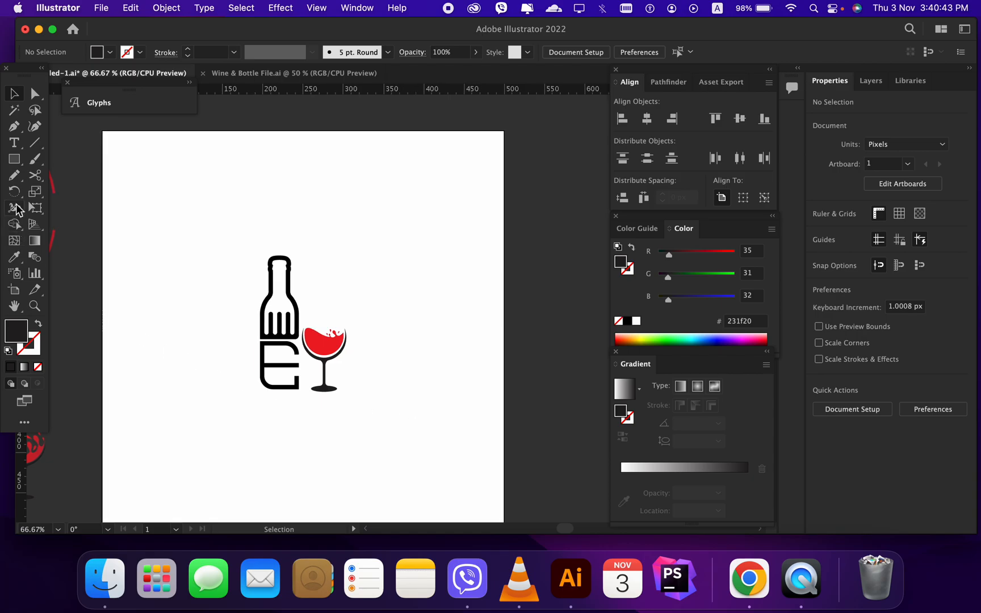
- Draw a circle about 257 px in diameter around the logo and swap its fill and stroke to leave only an outline
left_click_drag(14, 165, 55, 192)
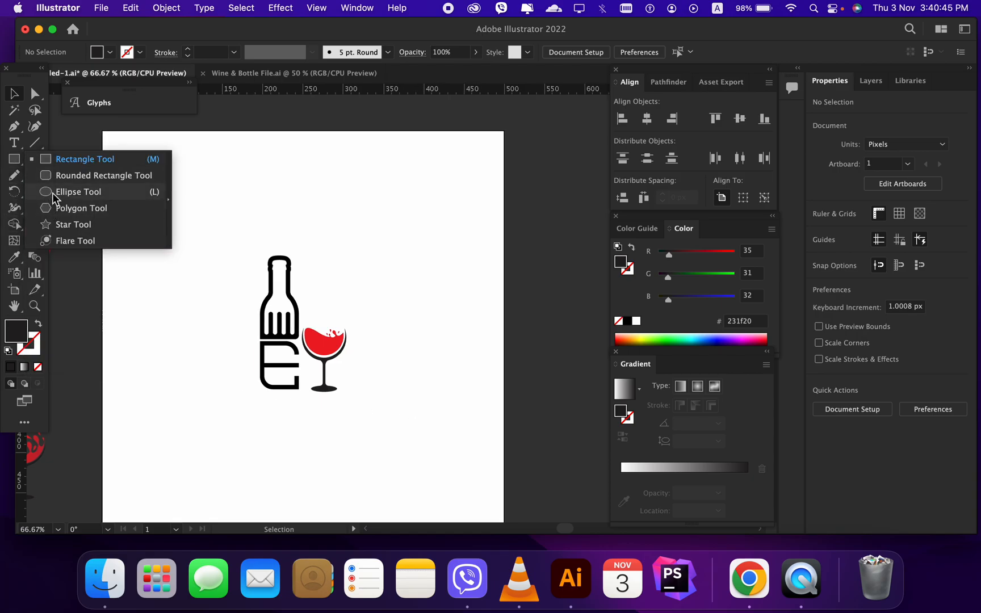
left_click_drag(205, 240, 413, 448)
key("v")
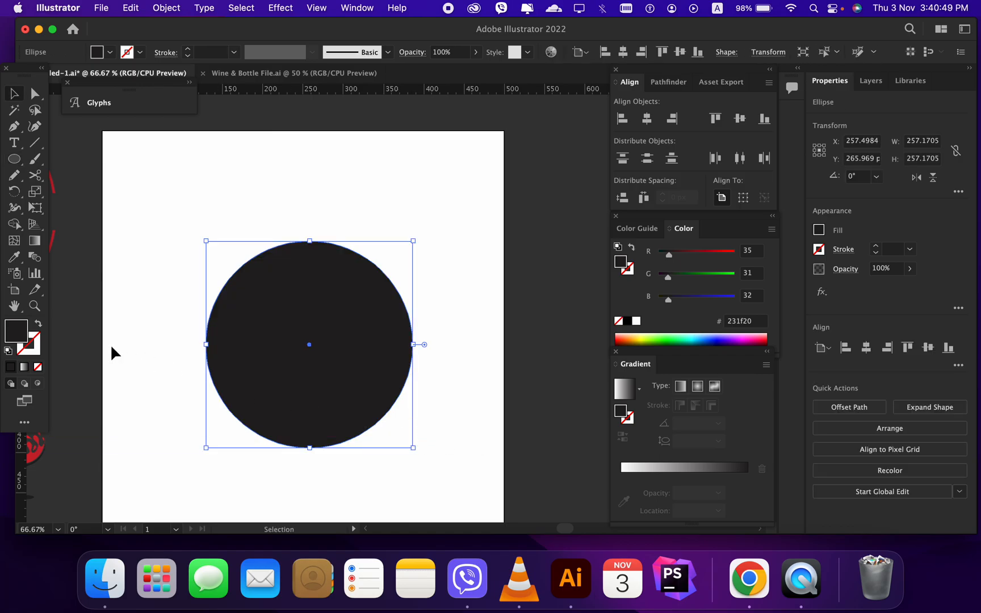
left_click(37, 329)
left_click(245, 258)
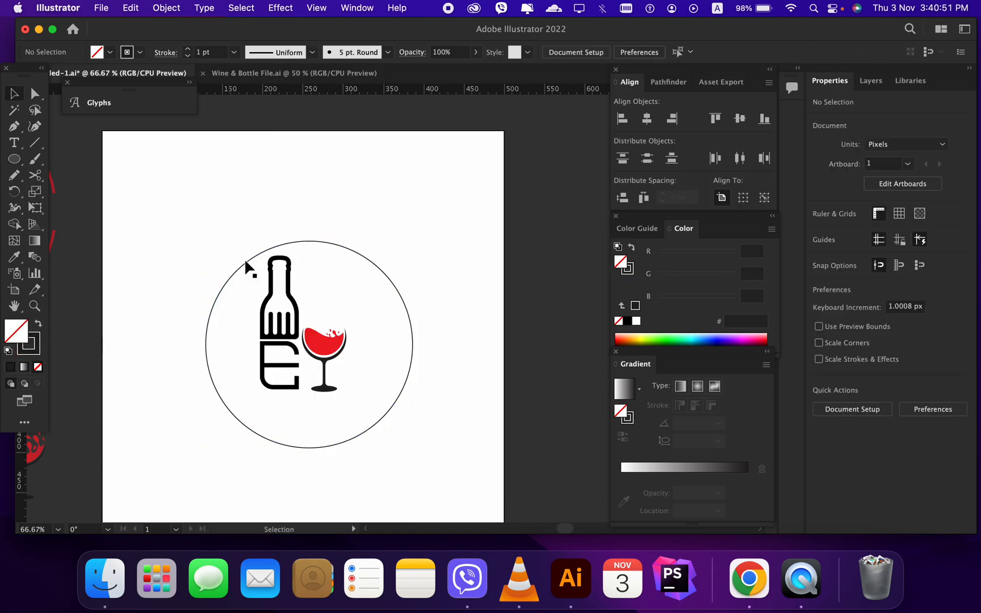
- Center the outlined circle horizontally and vertically on the artboard
left_click_drag(388, 412, 384, 407)
left_click(647, 118)
left_click(740, 120)
left_click(436, 404)
- Copy the circle, paste the copy in front, and scale it around its center to about 209 px in diameter
left_click(381, 397)
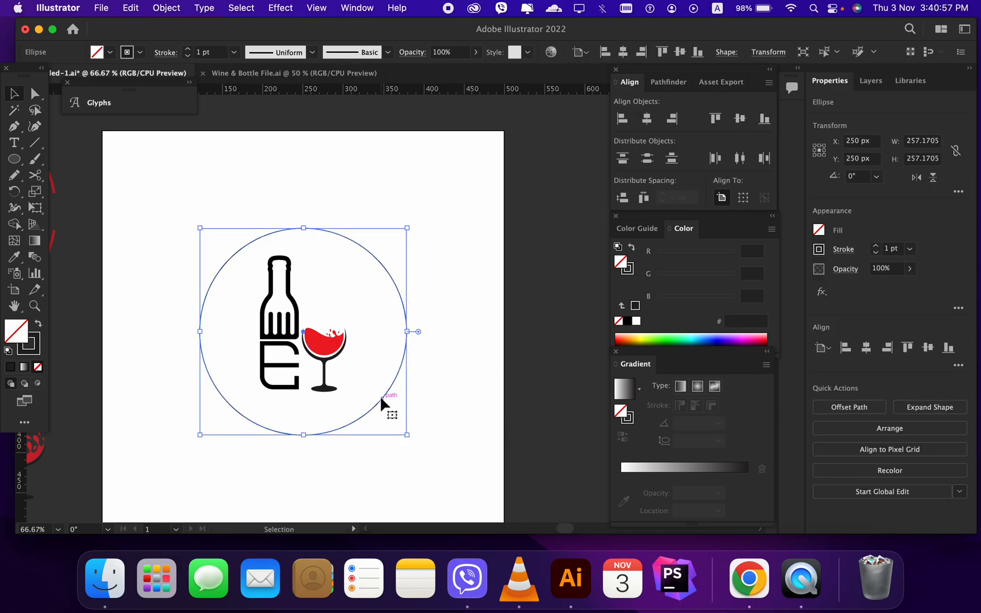
left_click(166, 8)
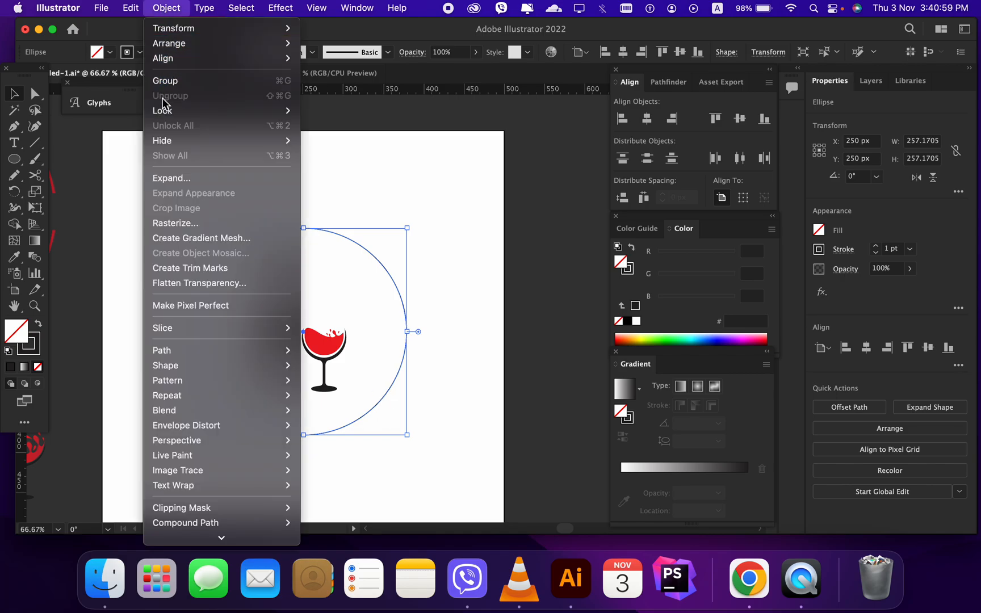
mouse_move(129, 8)
left_click(139, 81)
left_click(131, 8)
left_click(157, 110)
left_click_drag(406, 436, 390, 419)
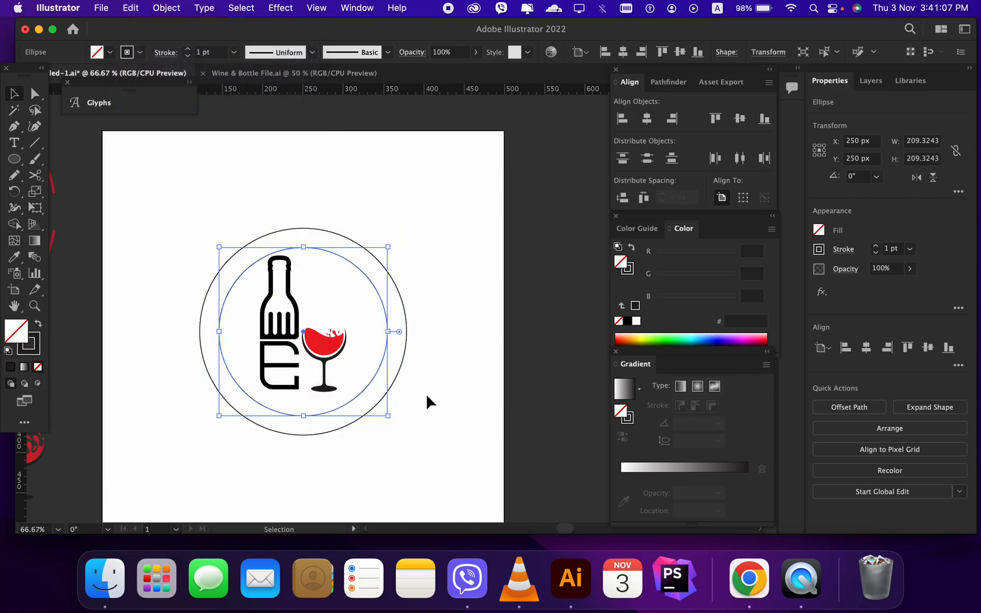
left_click(374, 392)
- Set the outer circle's stroke weight to 3 pt
scroll(373, 392, "up", 1)
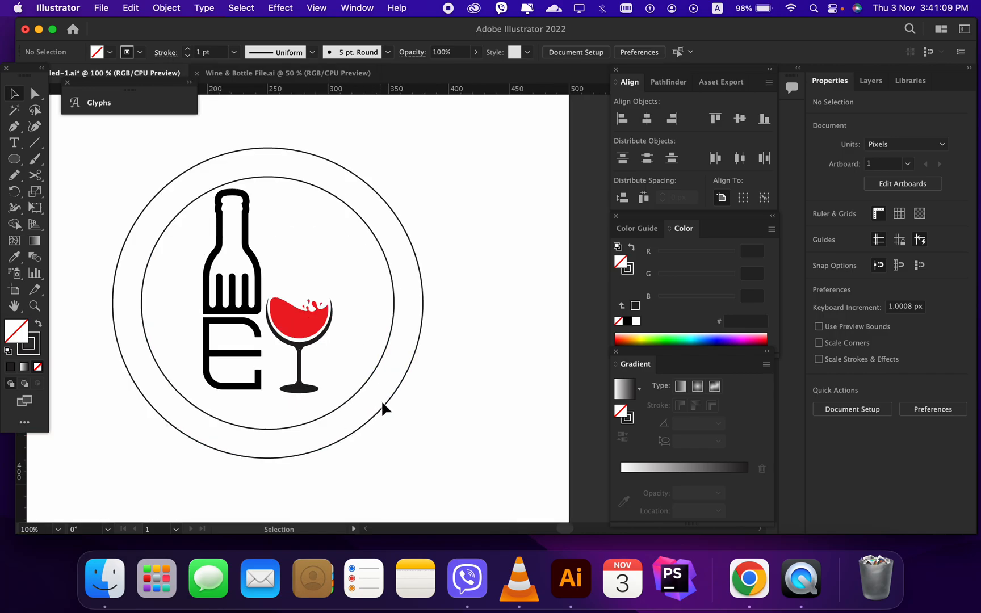
scroll(385, 404, "up", 1)
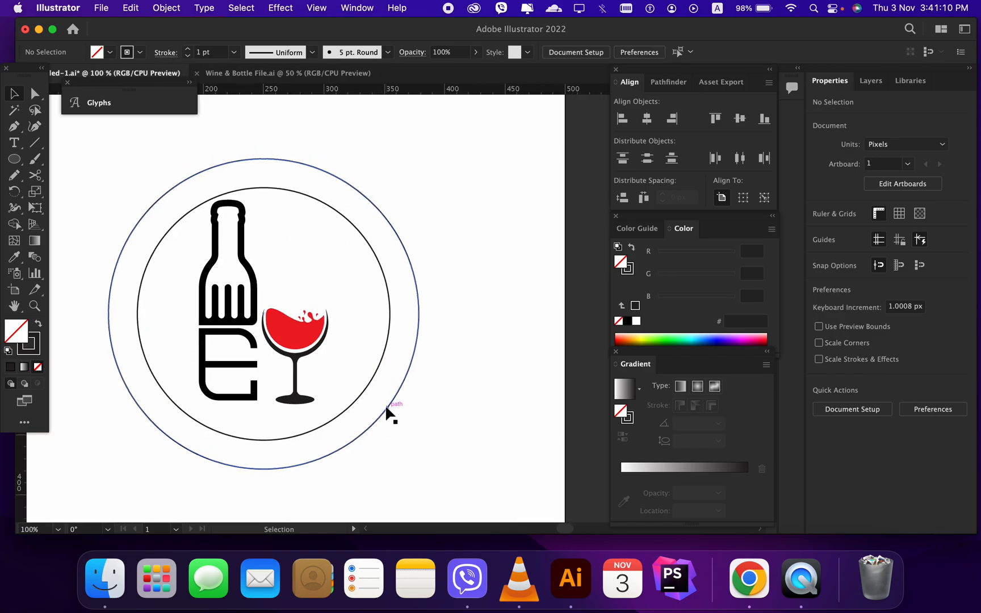
left_click(354, 400)
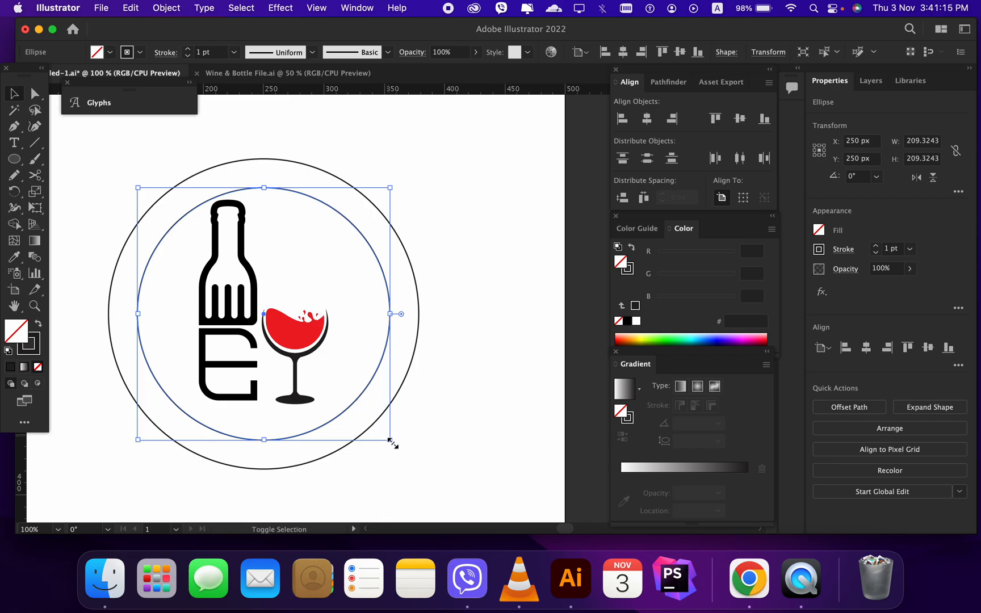
left_click(416, 436)
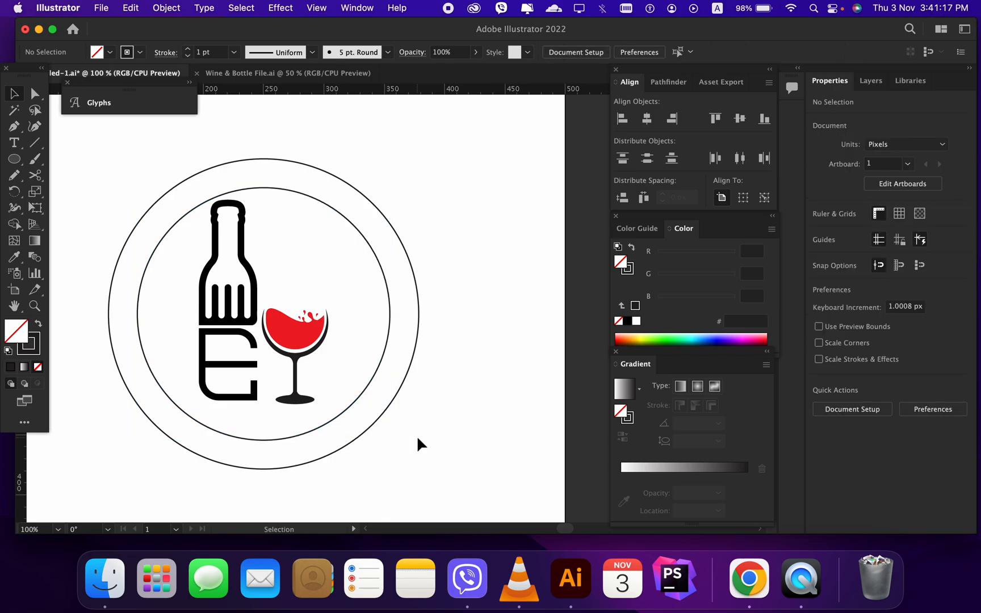
left_click(389, 410)
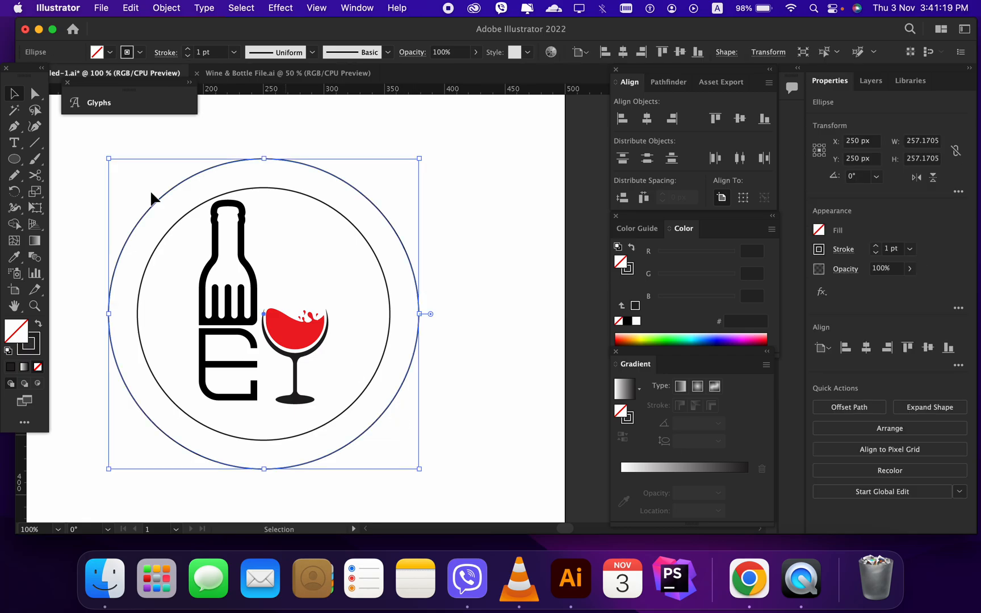
left_click(188, 50)
left_click(188, 50)
left_click(252, 136)
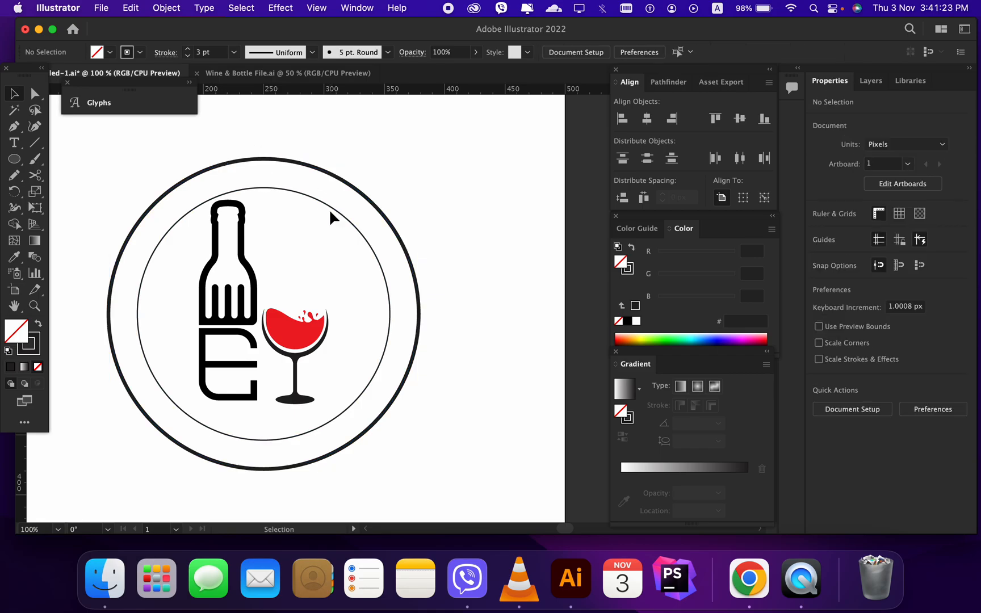
- Scale the bottle and glass logo down proportionally around its center and move it to the upper part of the inner circle
left_click(334, 213)
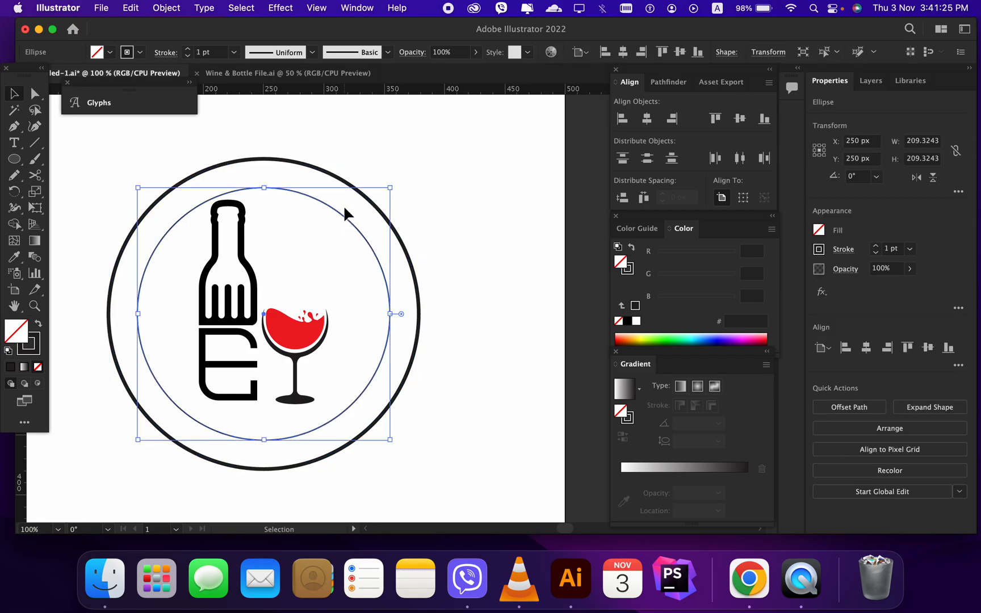
left_click(317, 284)
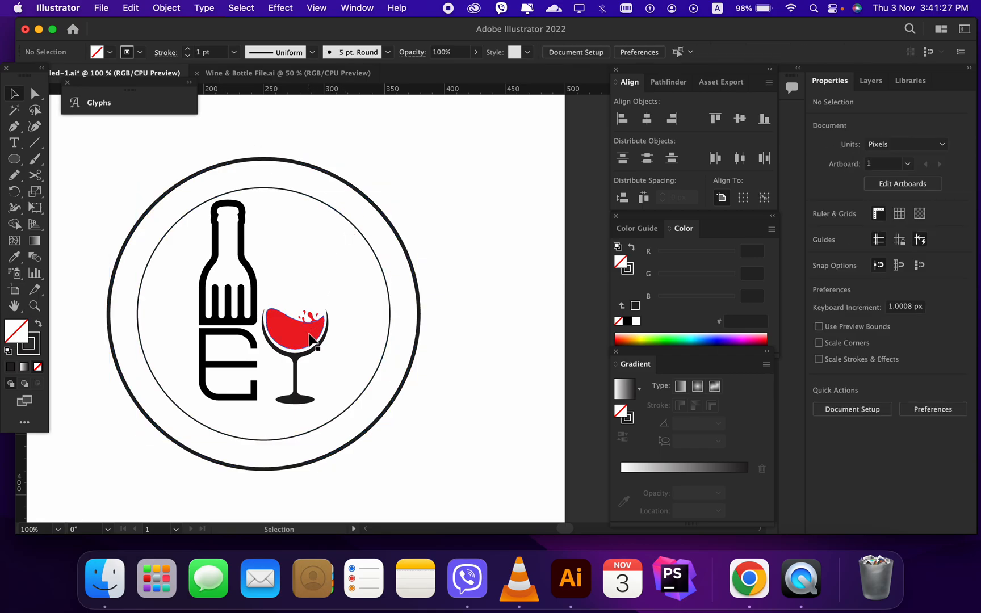
left_click(310, 338)
left_click_drag(328, 404, 298, 373)
left_click_drag(282, 334, 285, 280)
left_click(323, 350)
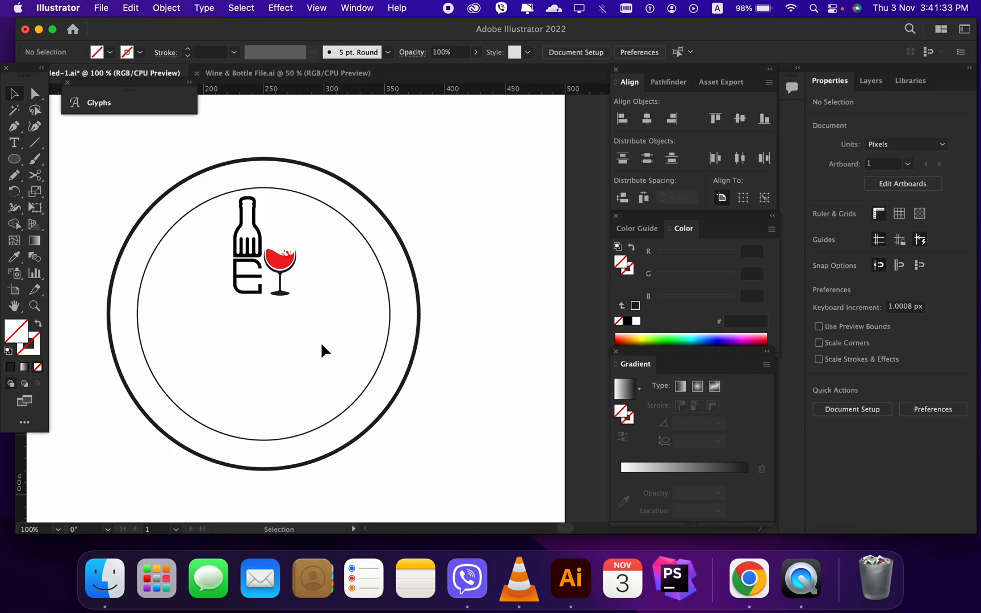
- Add the text EXCELLENT below the logo inside the circle
left_click(15, 145)
left_click_drag(197, 344, 196, 345)
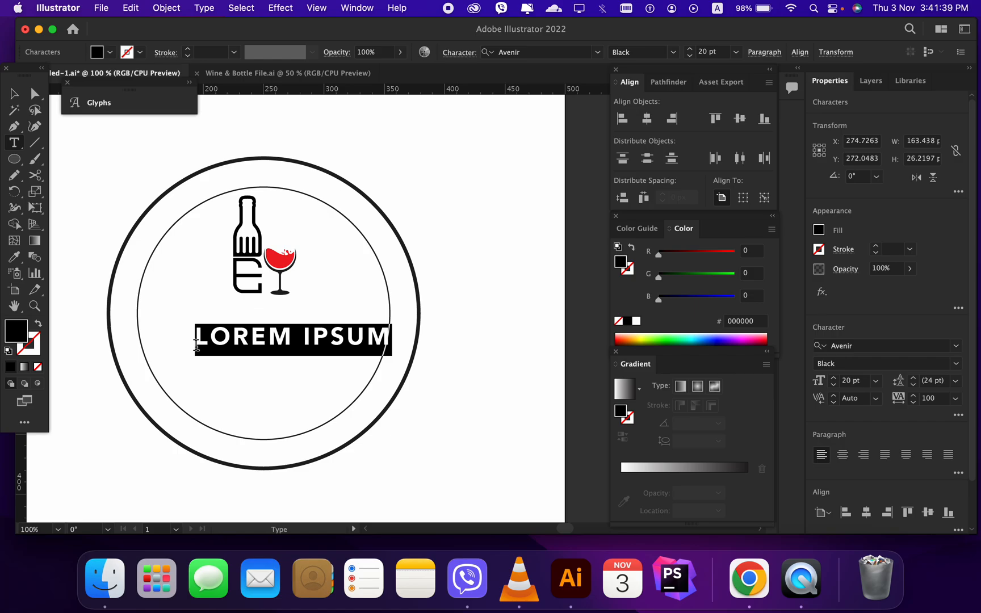
type("EXCELLENT")
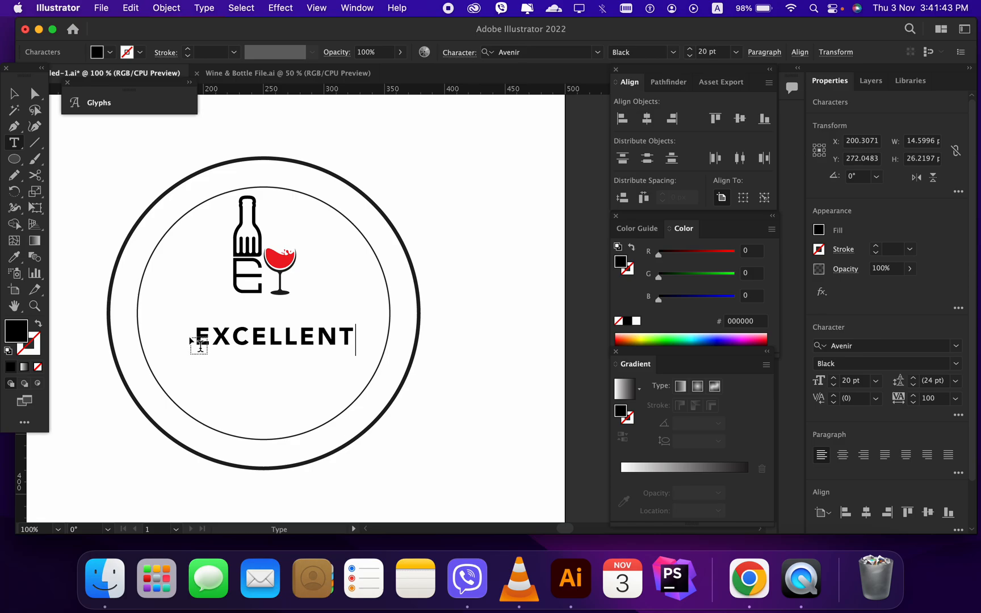
key("Escape")
- Enlarge the word EXCELLENT to 31 pt and center it horizontally on the artboard below the logo
left_click(332, 298)
left_click_drag(298, 339, 292, 336)
left_click(646, 122)
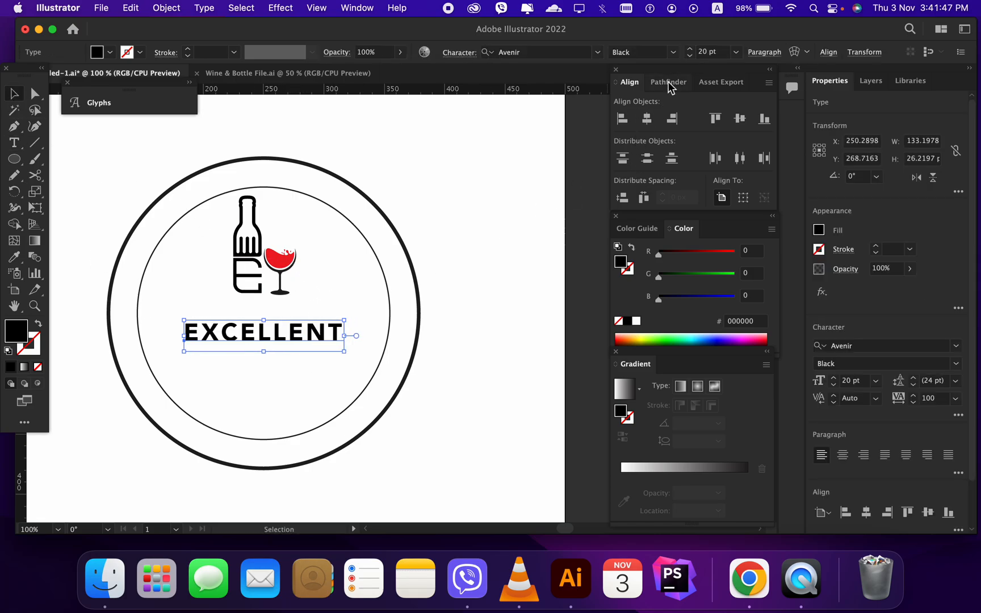
left_click(690, 48)
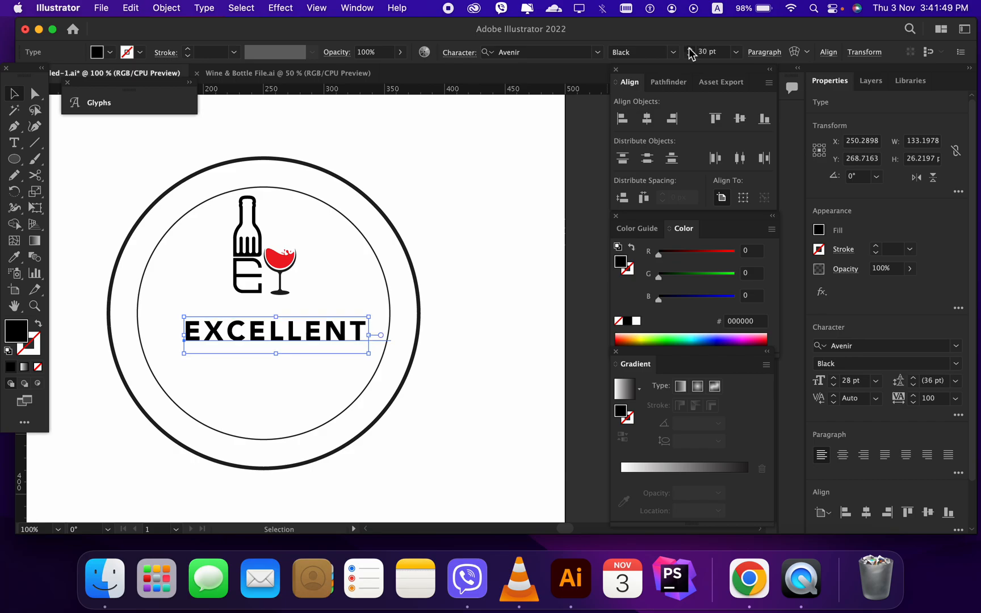
left_click(647, 119)
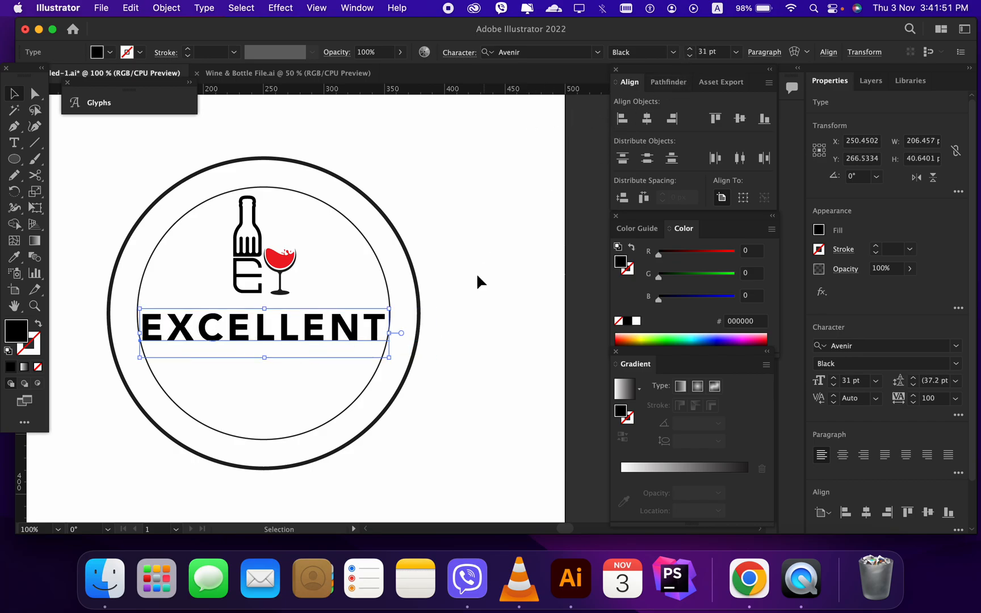
left_click(478, 308)
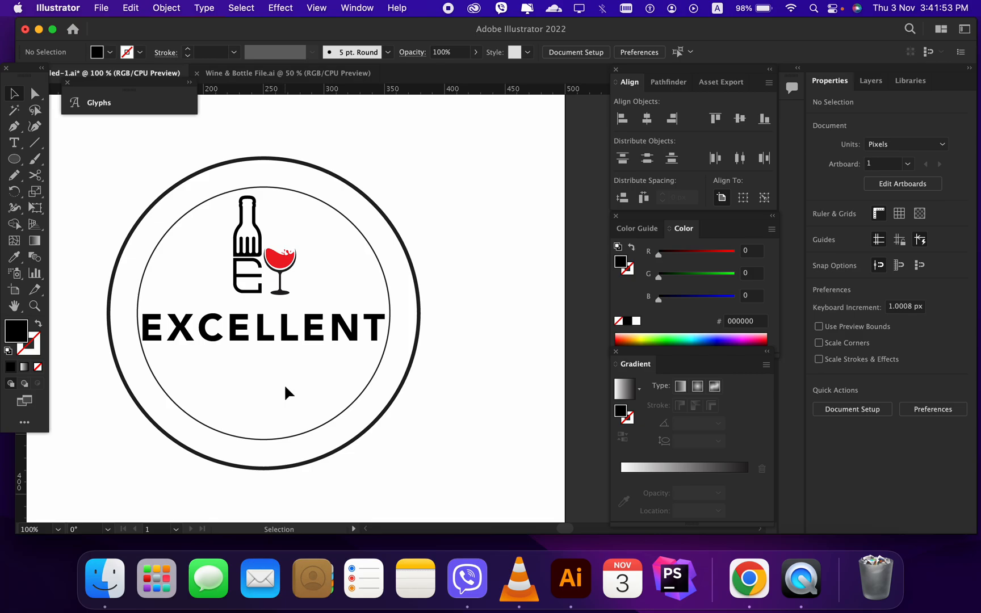
- Set the inner circle's stroke weight to 3 pt
left_click(360, 393)
left_click(187, 48)
left_click(187, 49)
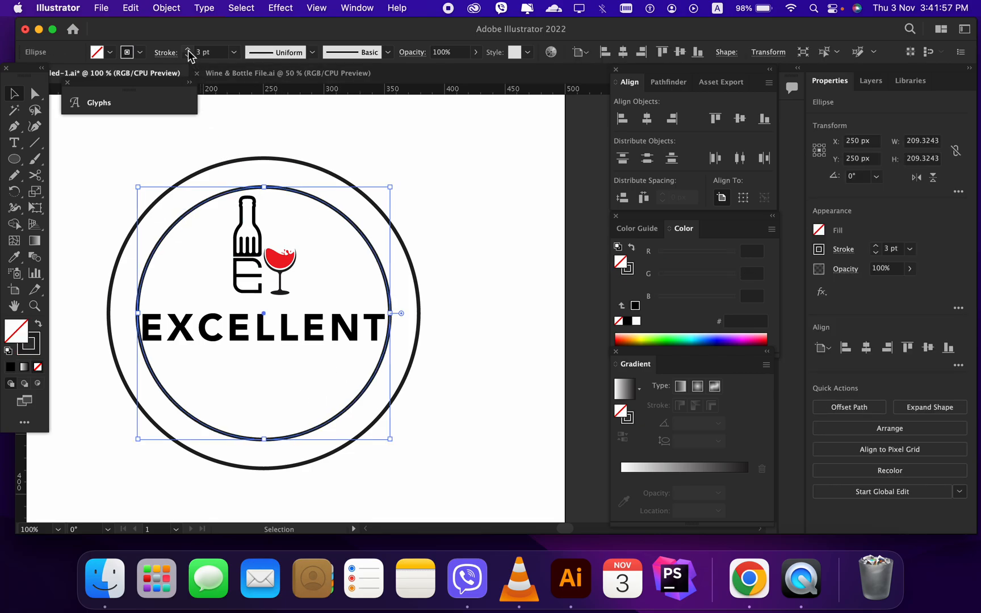
left_click(355, 366)
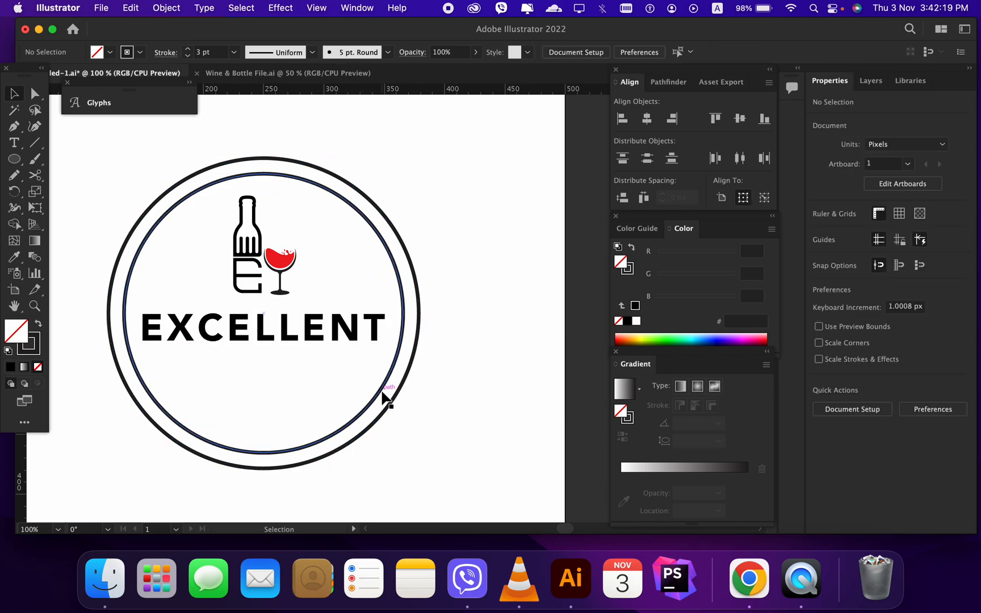
- Copy the inner circle, paste the copy in front, and scale it around its center to about 211 px in diameter
left_click(383, 397)
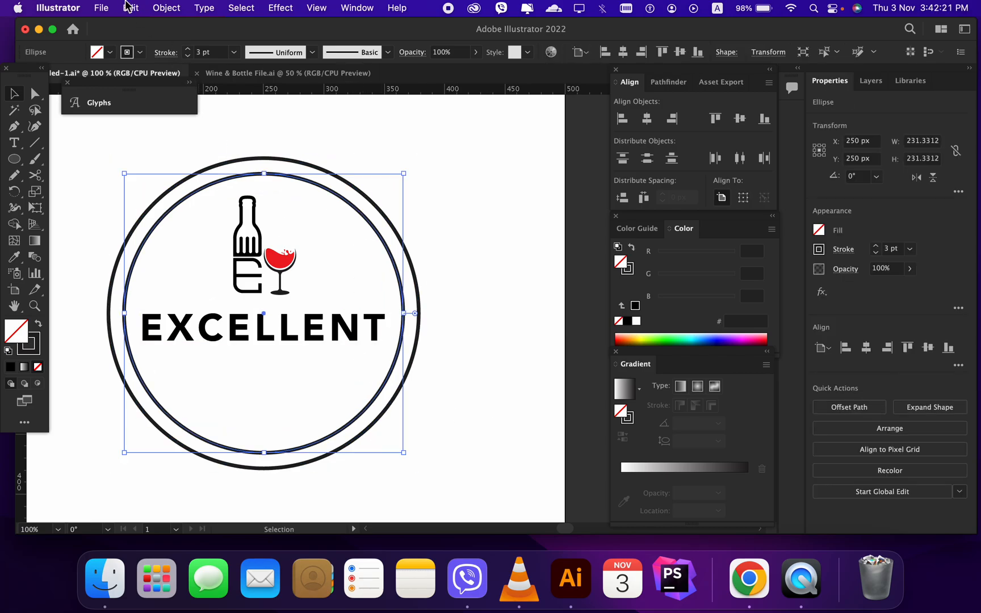
left_click(131, 8)
left_click(153, 86)
left_click(131, 7)
left_click(170, 113)
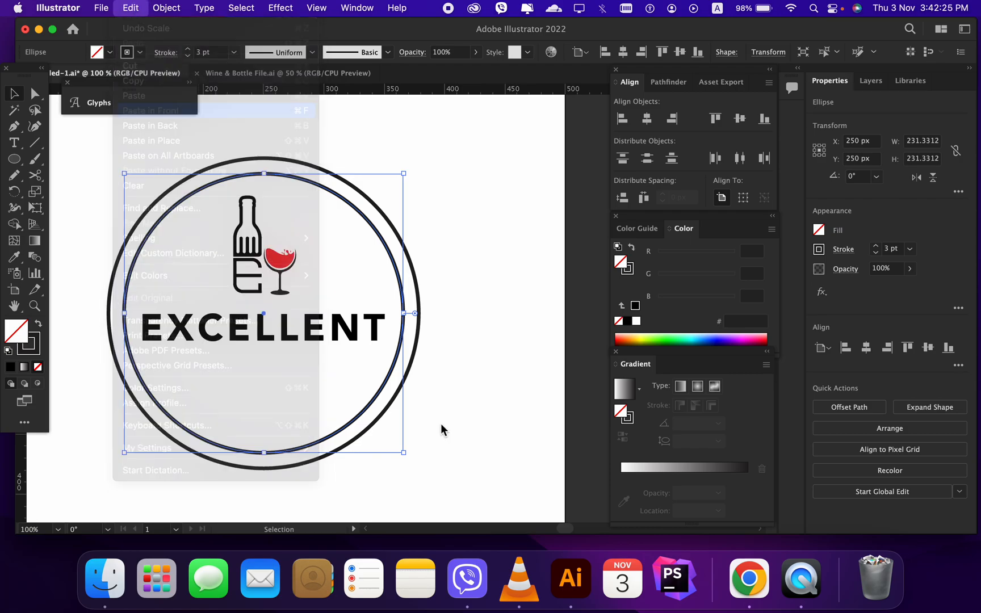
left_click_drag(409, 457, 385, 378)
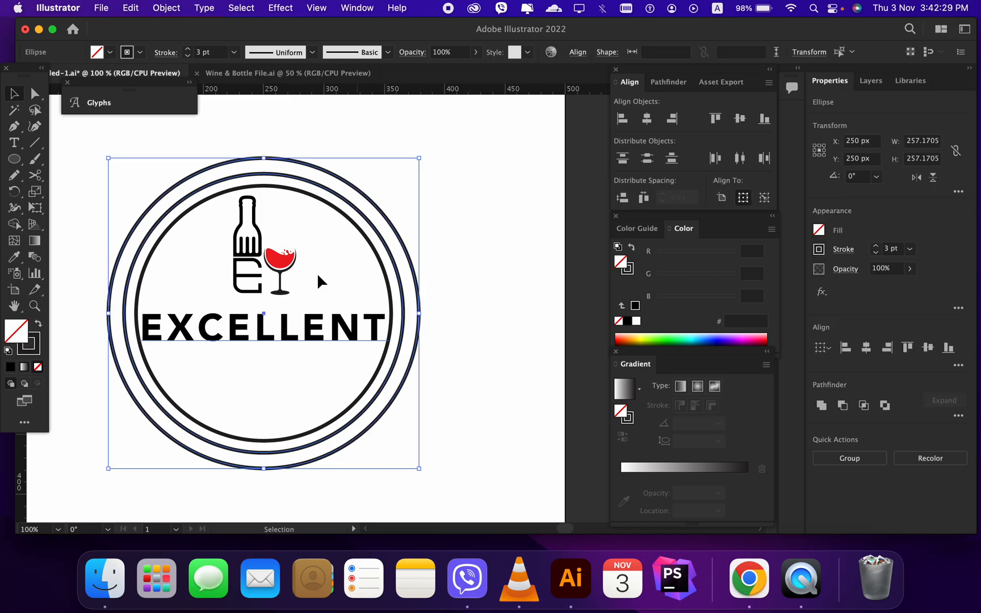
- Expand the strokes of the two outer circles into filled shapes
left_click(166, 7)
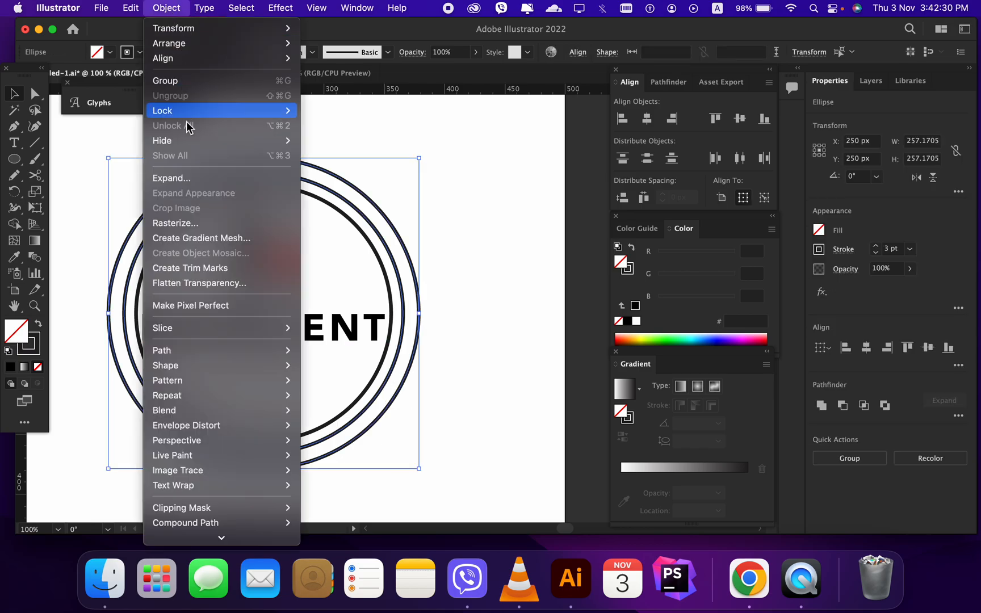
left_click(195, 178)
left_click(528, 377)
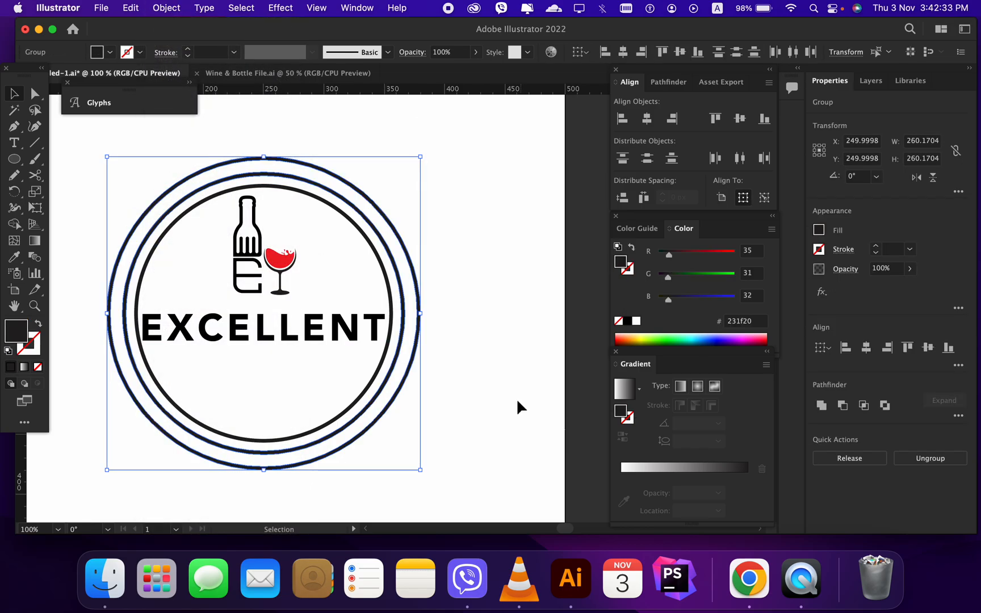
left_click(519, 398)
- Draw a wide rectangle across all the rings at the height of the word EXCELLENT, extending past both sides of the badge
left_click_drag(14, 159, 86, 159)
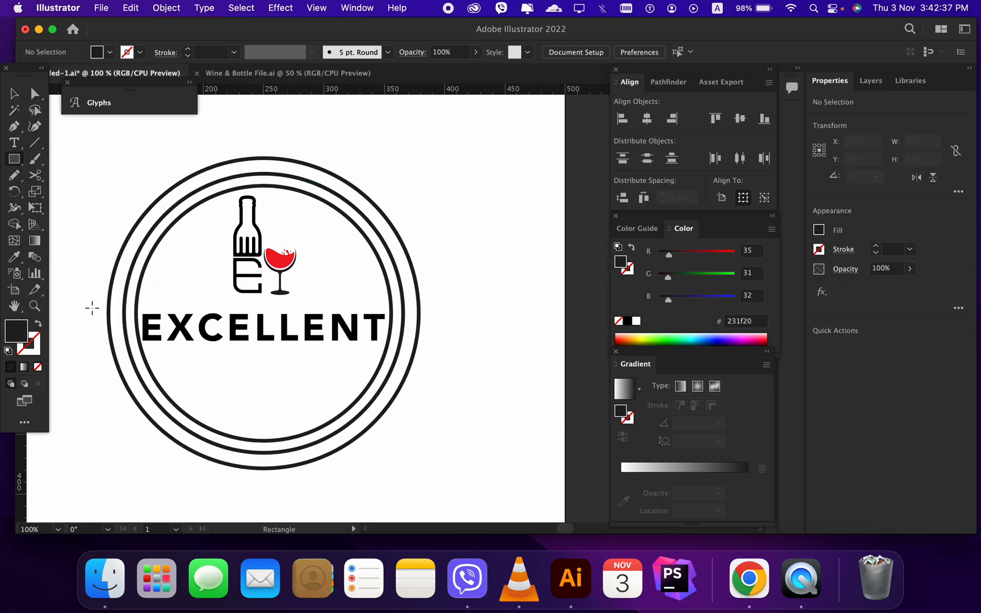
left_click_drag(92, 301, 460, 360)
key("v")
- Remove the rectangle and the portions of the two outer rings it covers with the Shape Builder tool
left_click(405, 390, "shift")
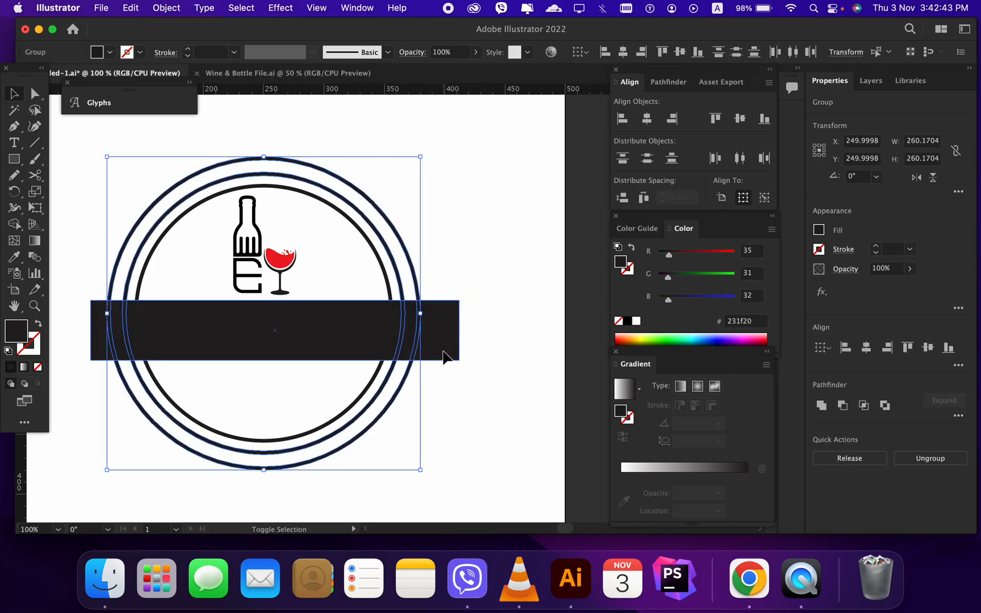
left_click(15, 227)
mouse_move(62, 321)
left_mouse_down()
mouse_move(169, 331)
mouse_move(487, 335)
mouse_move(485, 327)
left_mouse_up()
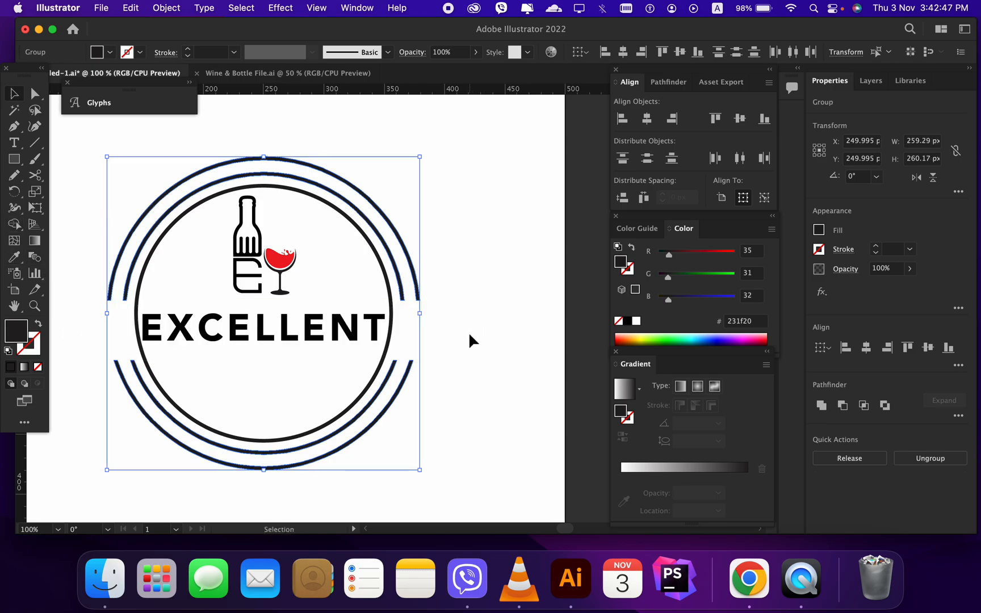
key("v")
left_click(468, 335)
- Set the innermost circle's stroke to 1 pt and start path type along it from its lower left side
left_click(366, 391)
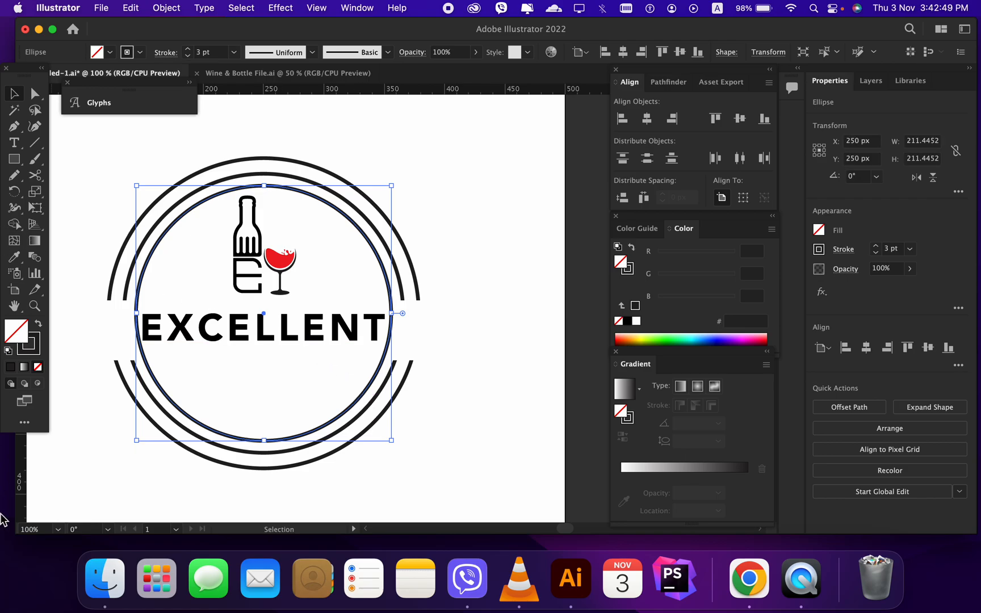
left_click(187, 55)
left_click(188, 56)
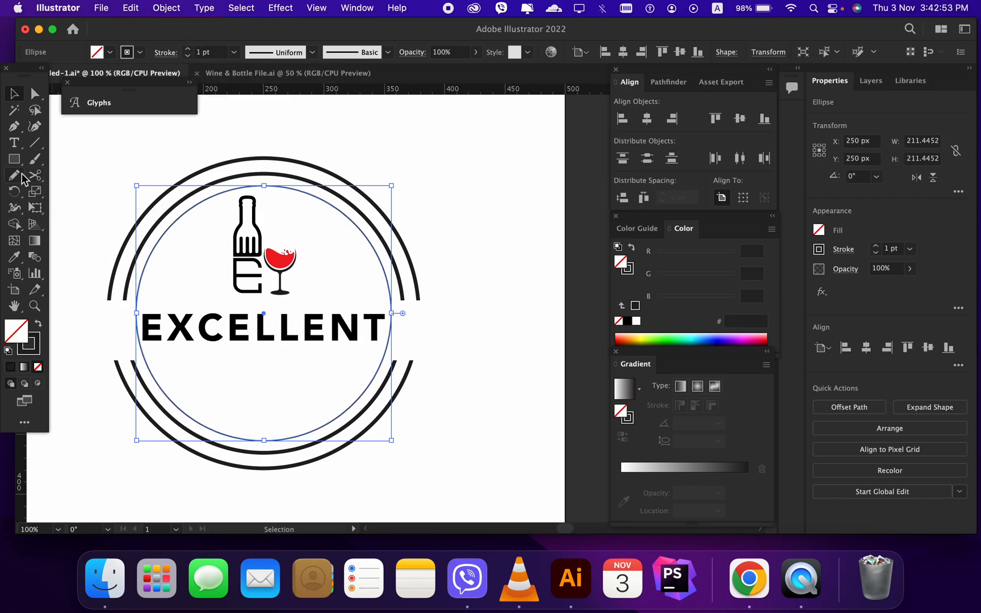
left_click(14, 145)
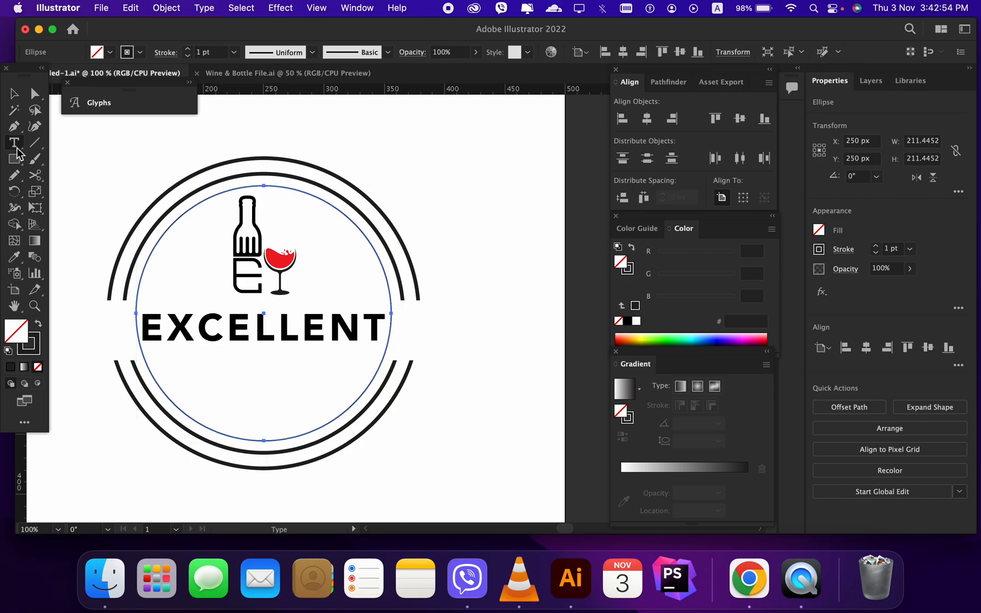
left_click(141, 346, "alt")
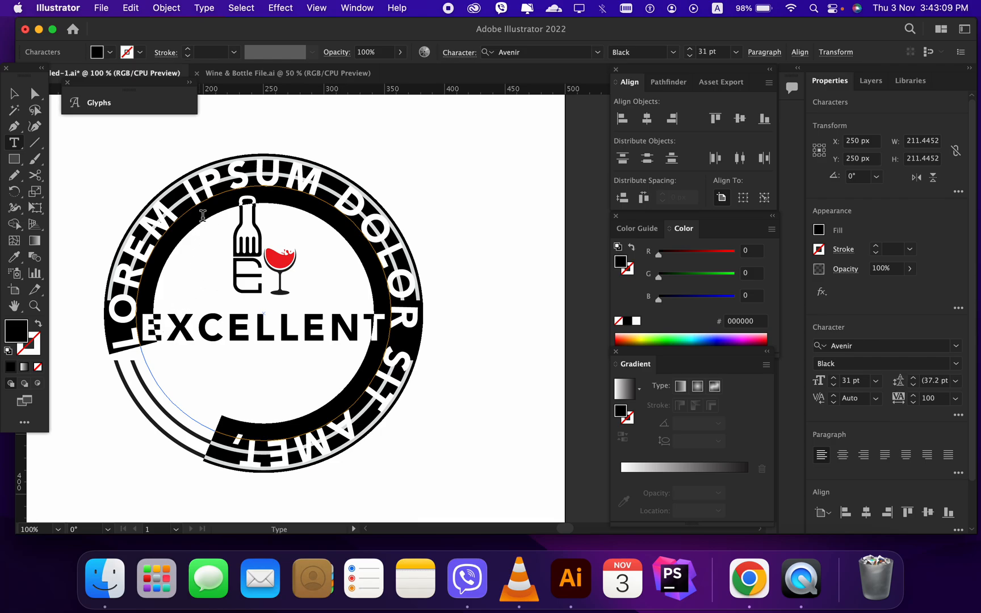
- Flip the path type to the inside of the circle, keeping the Rainbow effect and Baseline alignment
left_click(203, 8)
mouse_move(291, 149)
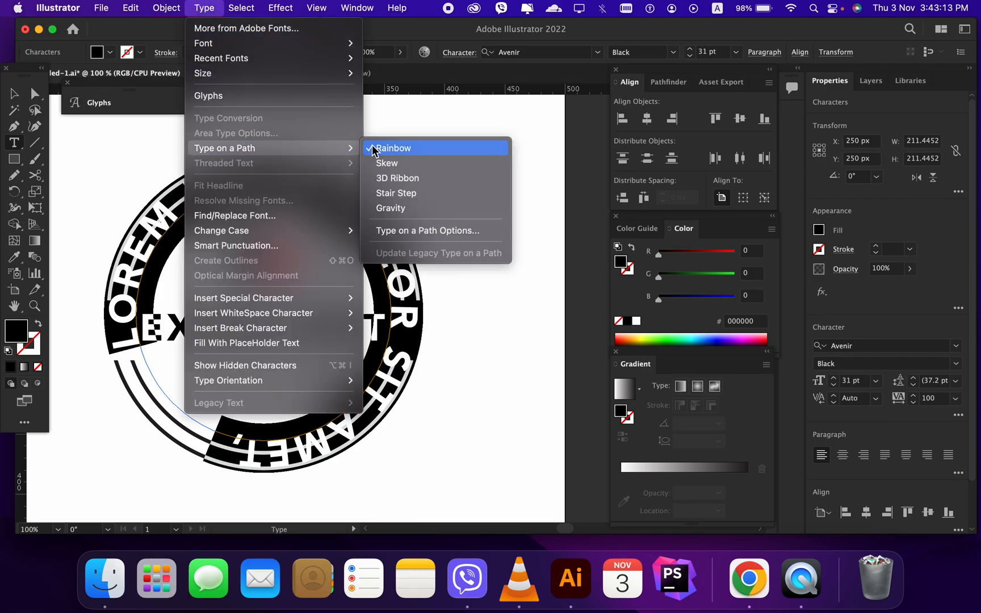
left_click(414, 231)
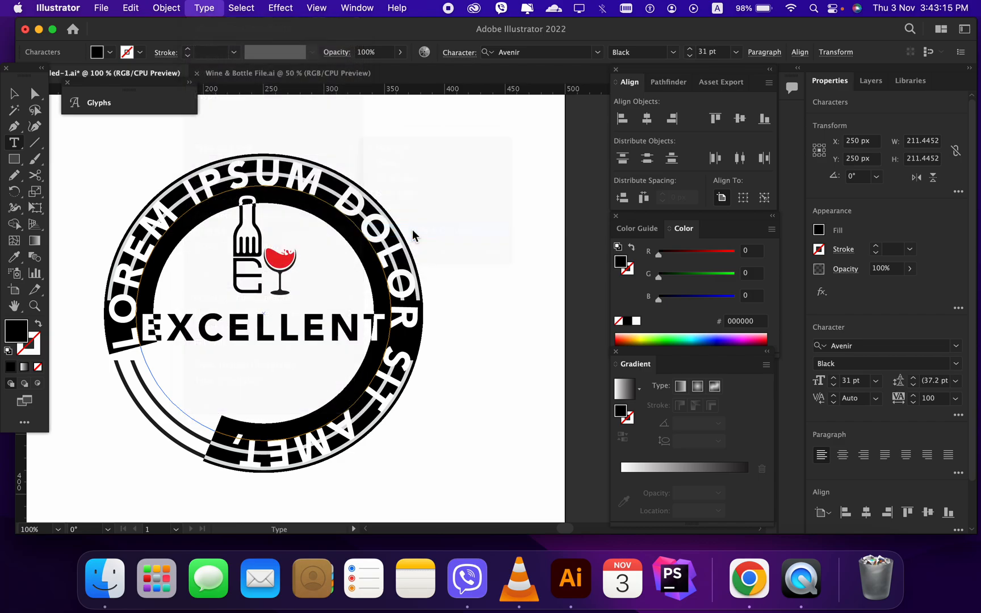
left_click(590, 203)
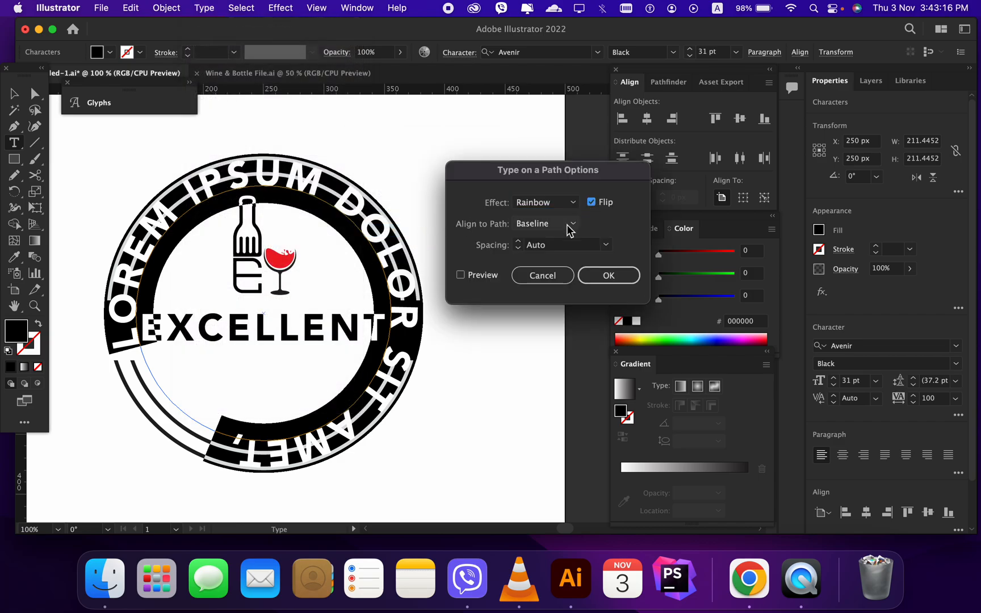
left_click(479, 277)
left_click(602, 275)
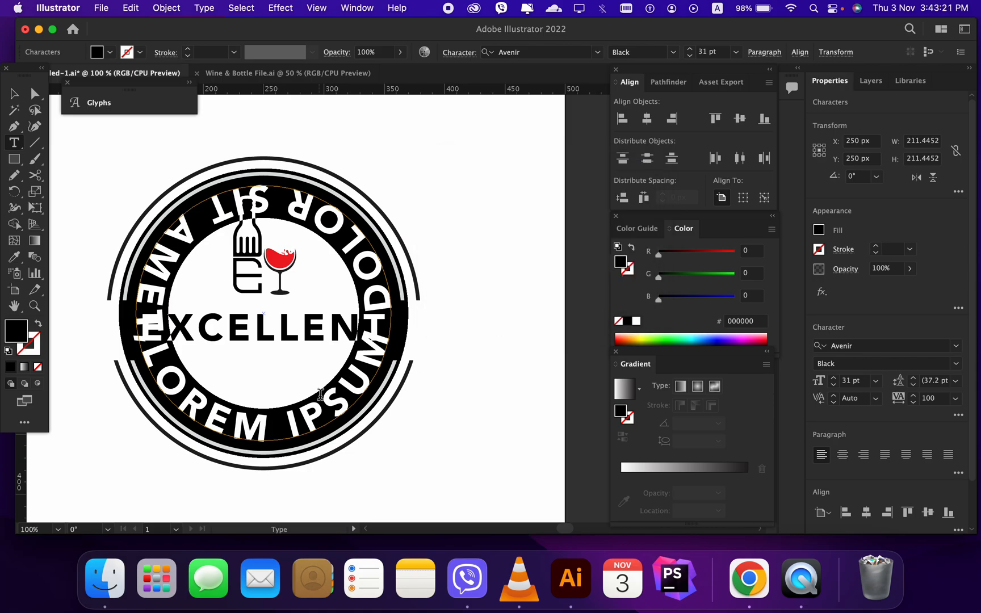
- Enter the text BAR & RESTAURANT along the inside of the innermost circle
type("BAR")
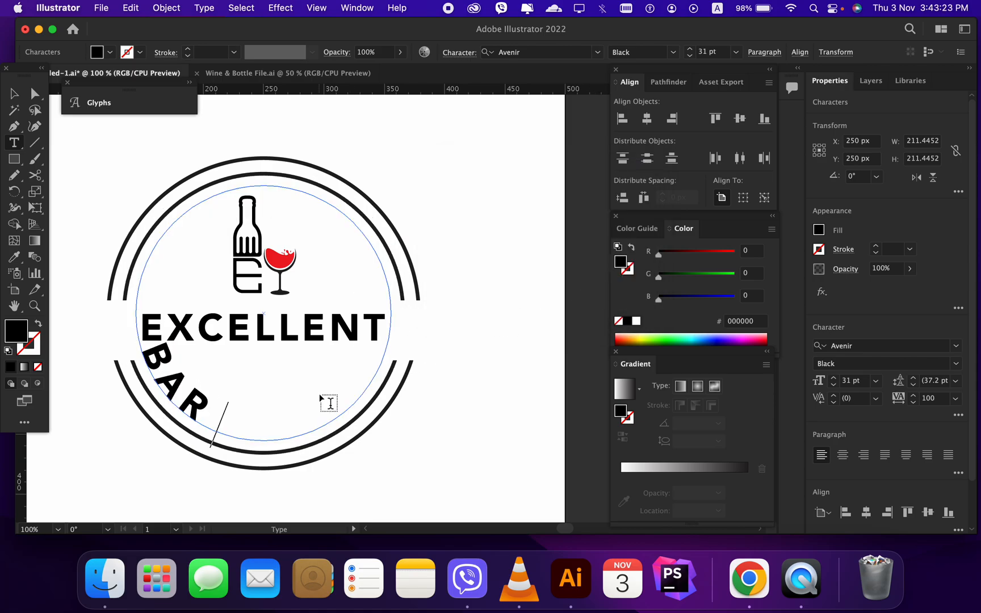
type(" & TR")
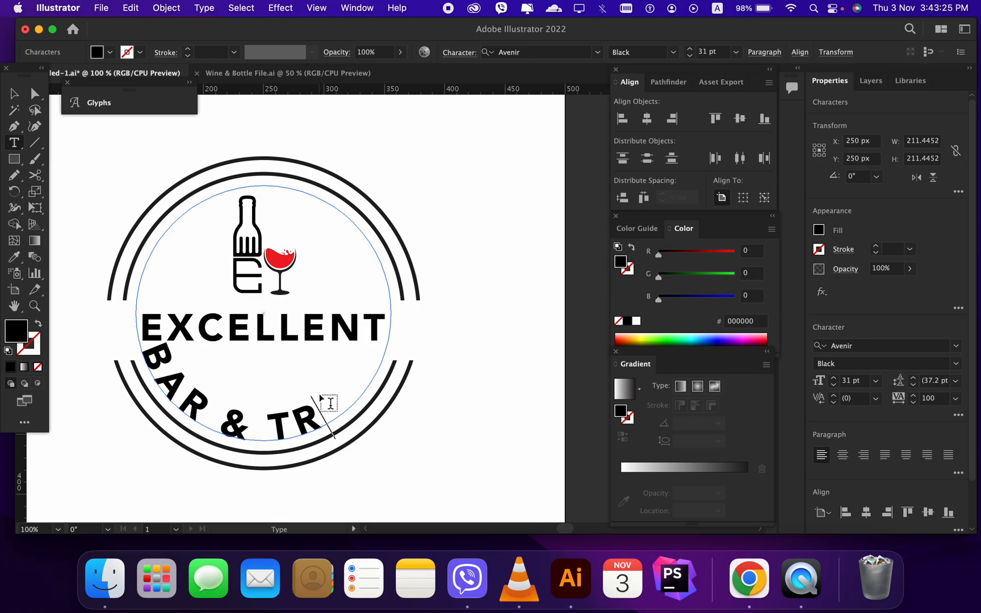
key("BackSpace")
key("BackSpace")
type("RESTAURANT")
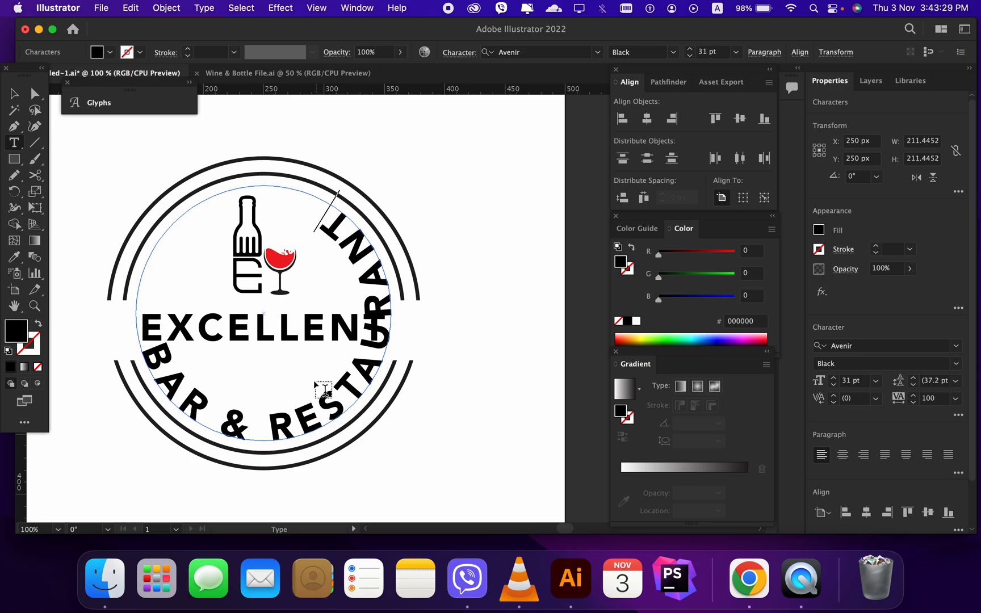
key("Escape")
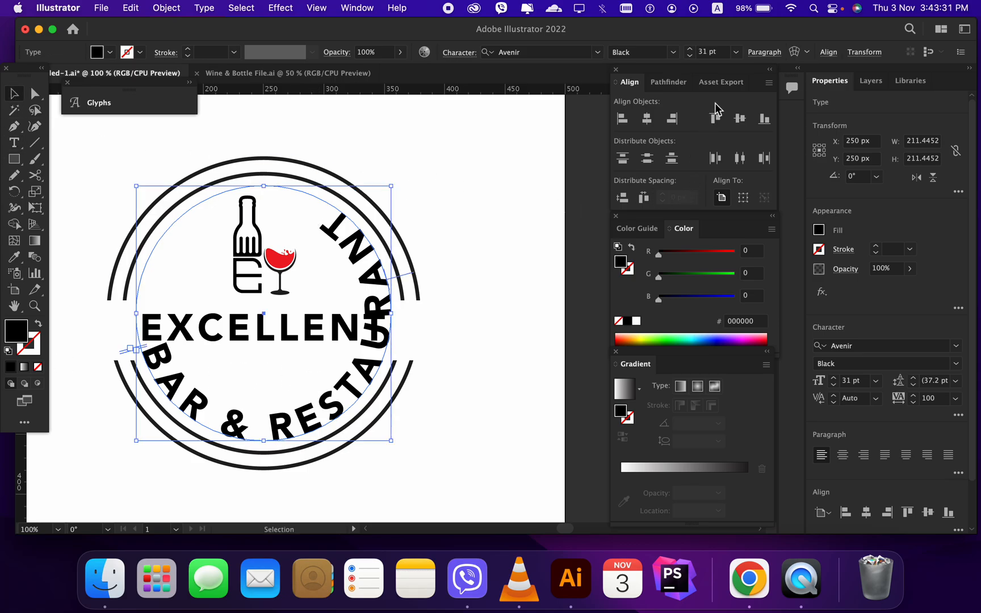
- Reduce the curved BAR & RESTAURANT text to 18 pt and set its tracking to 200
left_click(690, 57)
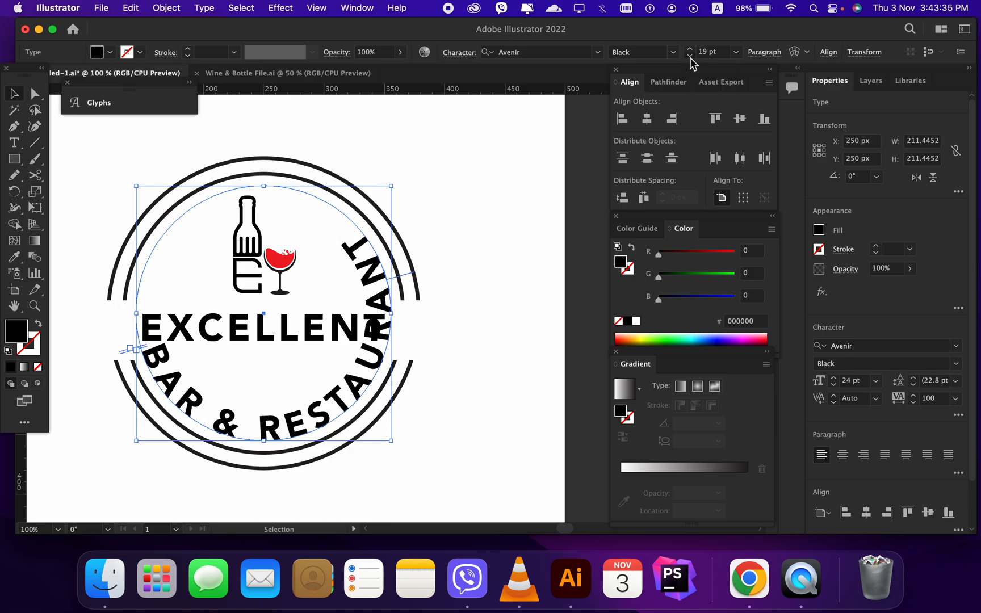
left_click(690, 56)
left_click(691, 50)
left_click(691, 50)
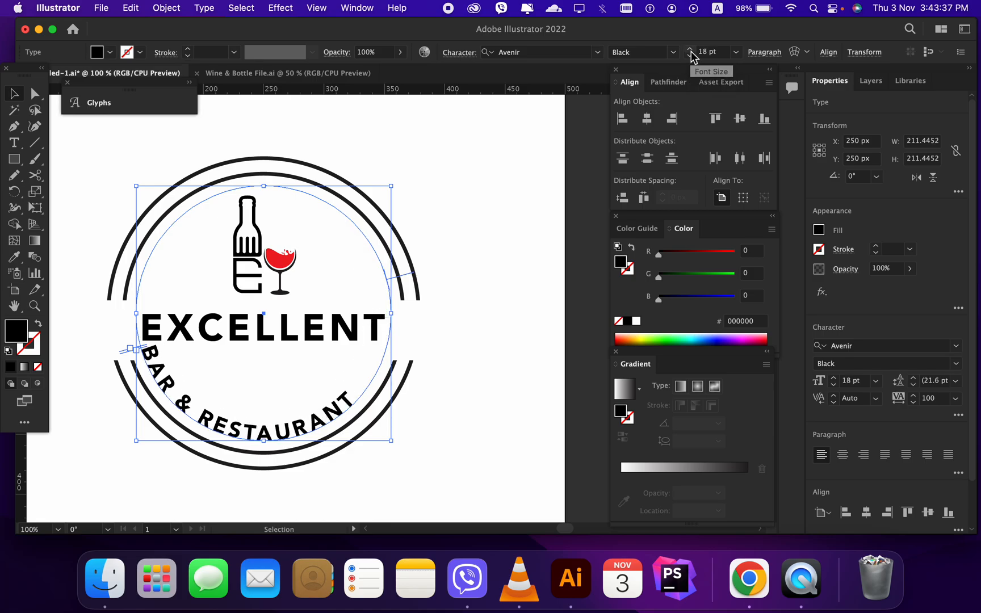
left_click(955, 399)
left_click(937, 385)
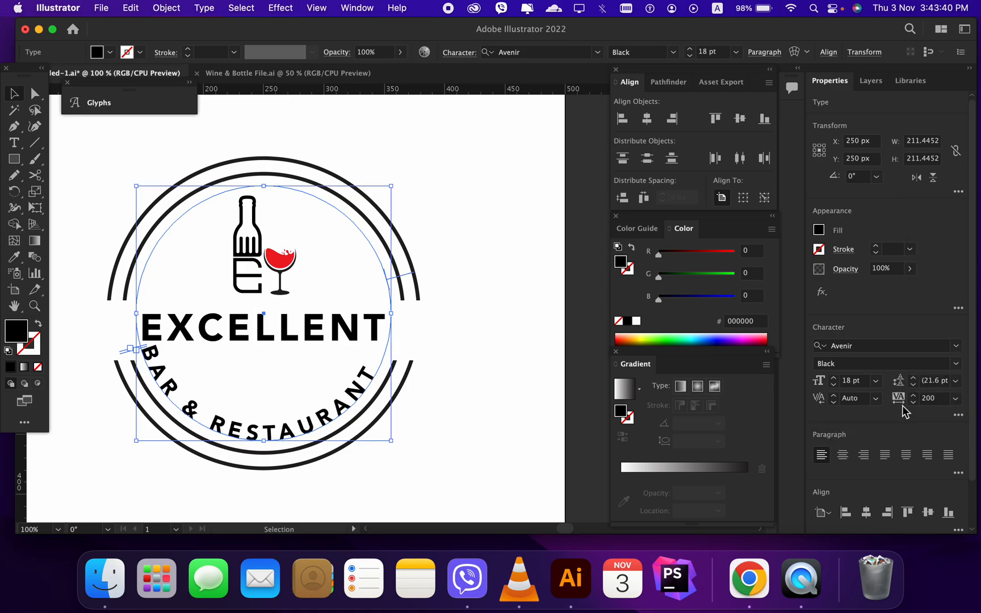
- Insert a space before BAR to shift the curved text along the circle
left_click(434, 477)
left_click(145, 350)
key("t")
left_click(148, 359)
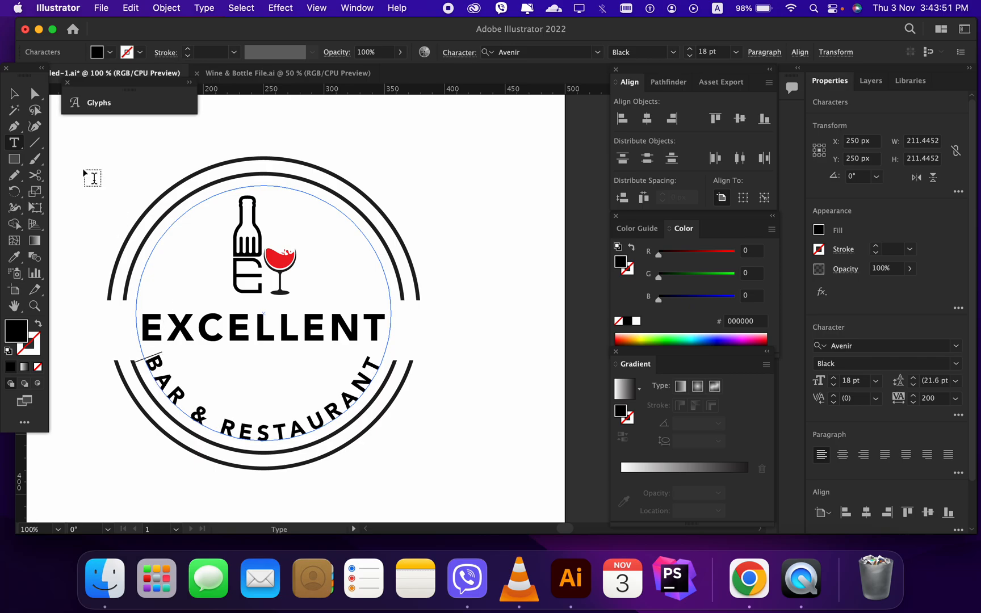
left_click(14, 94)
left_click(82, 156)
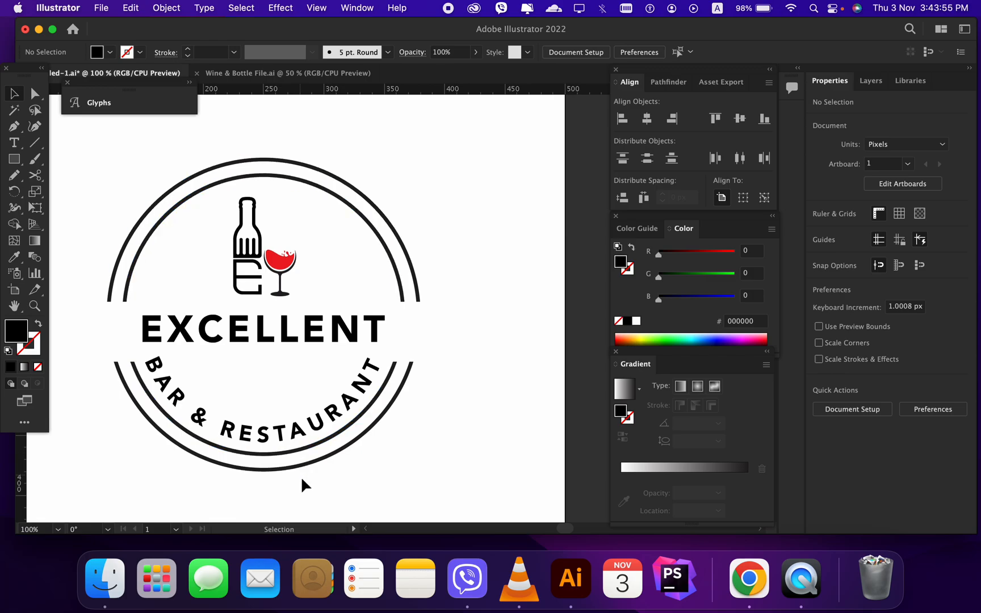
- Try to scale the curved text and its circle down slightly about their centre
scroll(453, 447, "left", 2)
scroll(453, 446, "up", 1)
left_click(358, 458)
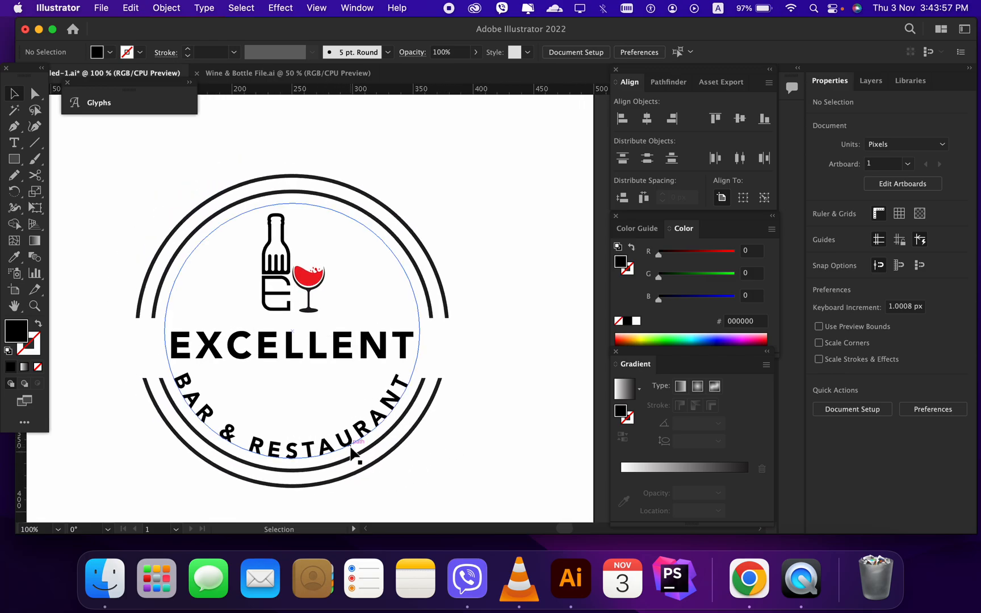
left_click_drag(423, 466, 418, 465)
left_click(476, 440)
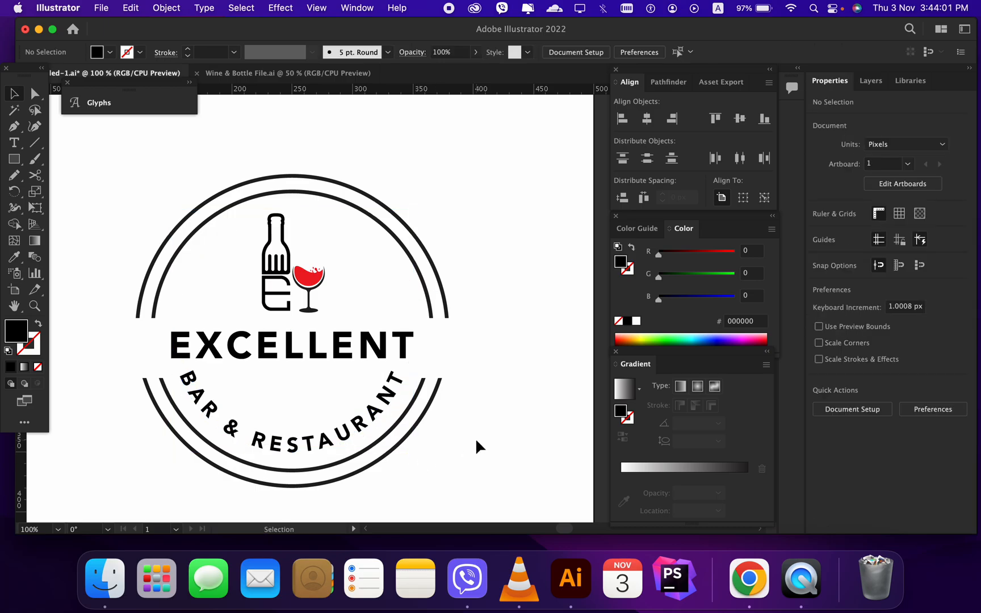
scroll(475, 440, "up", 1)
key("super+z")
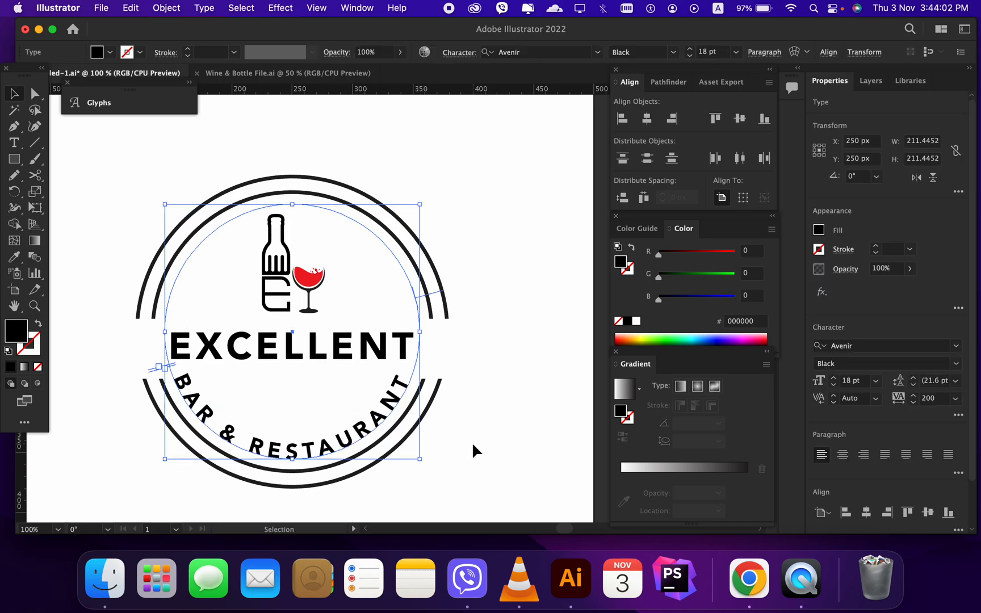
- Set the curved text's size to 17 pt and add another space before BAR to centre it along the lower arc
left_click(688, 56)
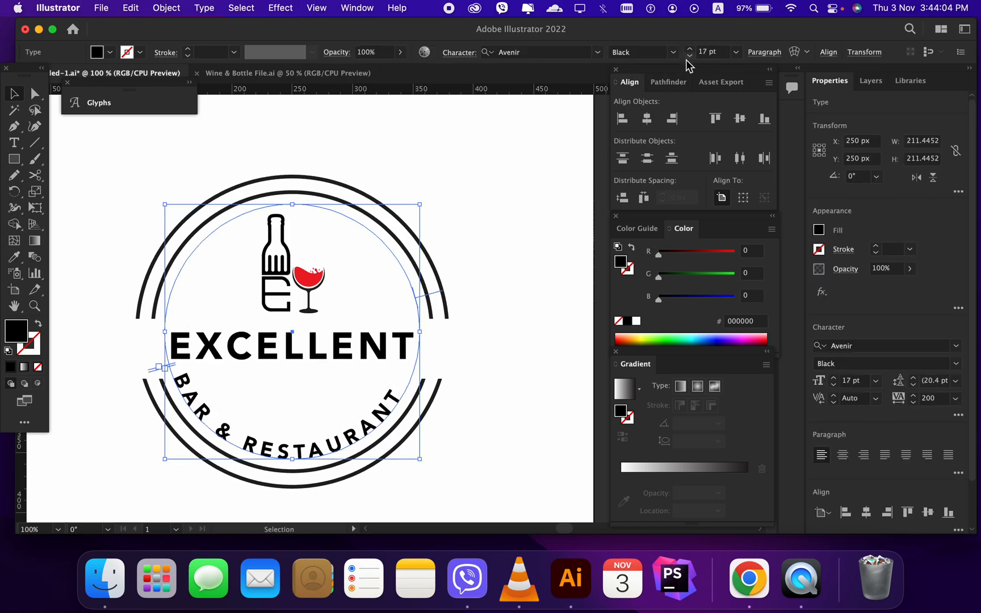
left_click(522, 447)
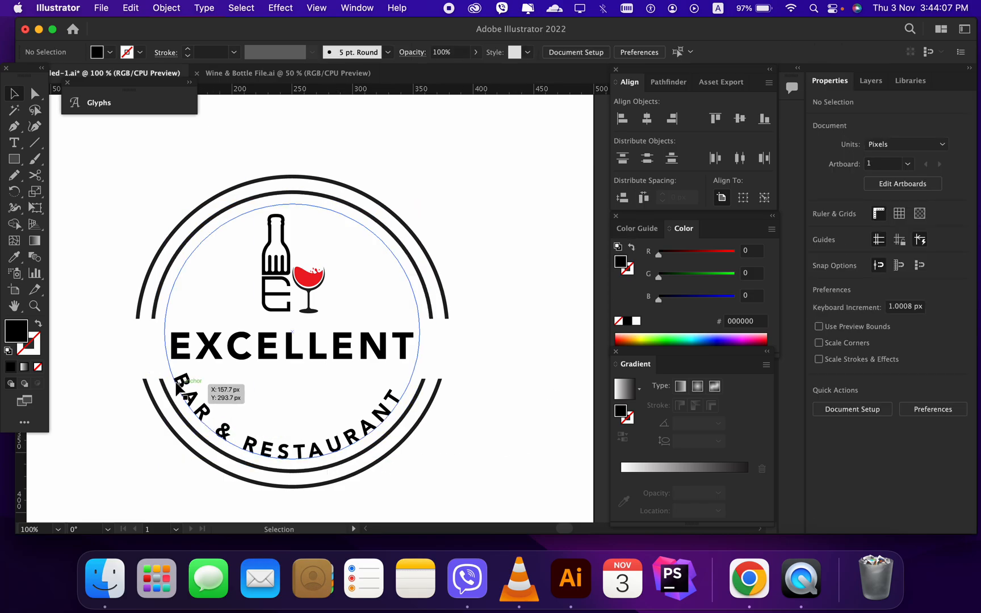
double_click(179, 386)
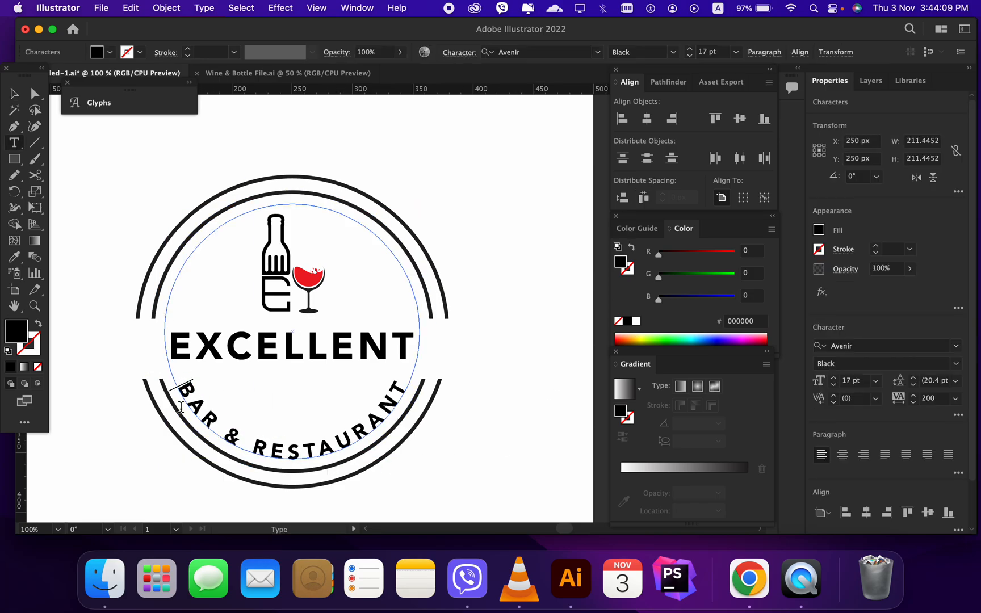
left_click(14, 94)
left_click(267, 148)
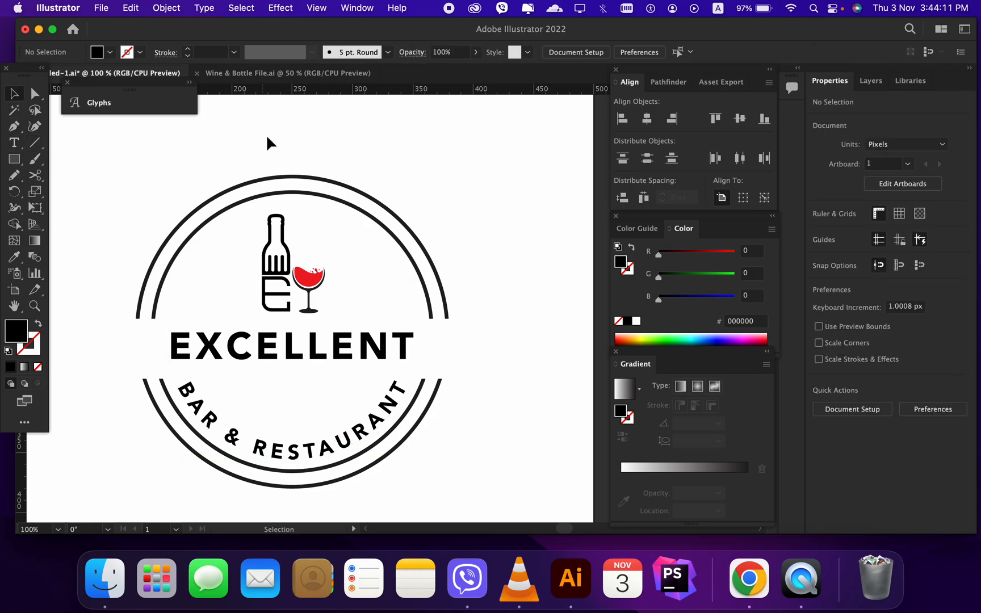
- Place a horizontal ruler guide at the upper ends of the lower ring arcs to check both ends of the curved text
left_click_drag(278, 91, 294, 382)
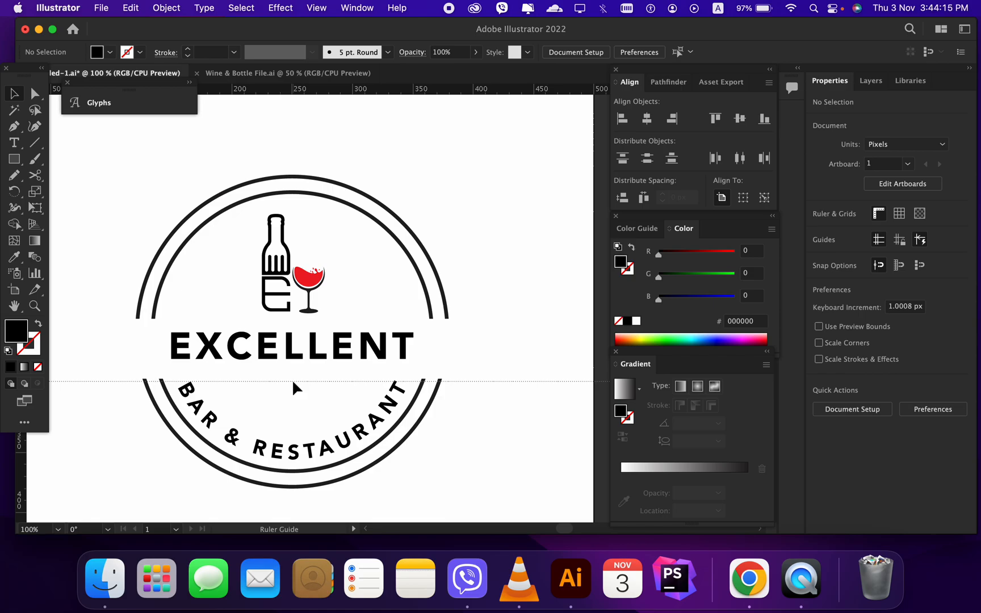
left_click_drag(284, 379, 284, 380)
left_click(530, 343)
scroll(529, 342, "up", 2)
scroll(528, 348, "up", 2)
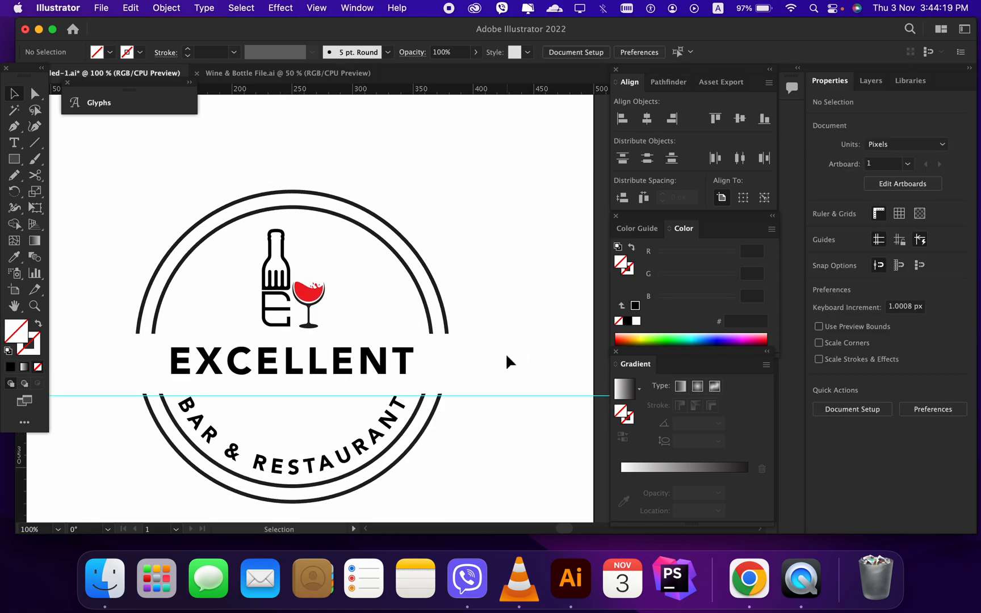
scroll(492, 359, "down", 1)
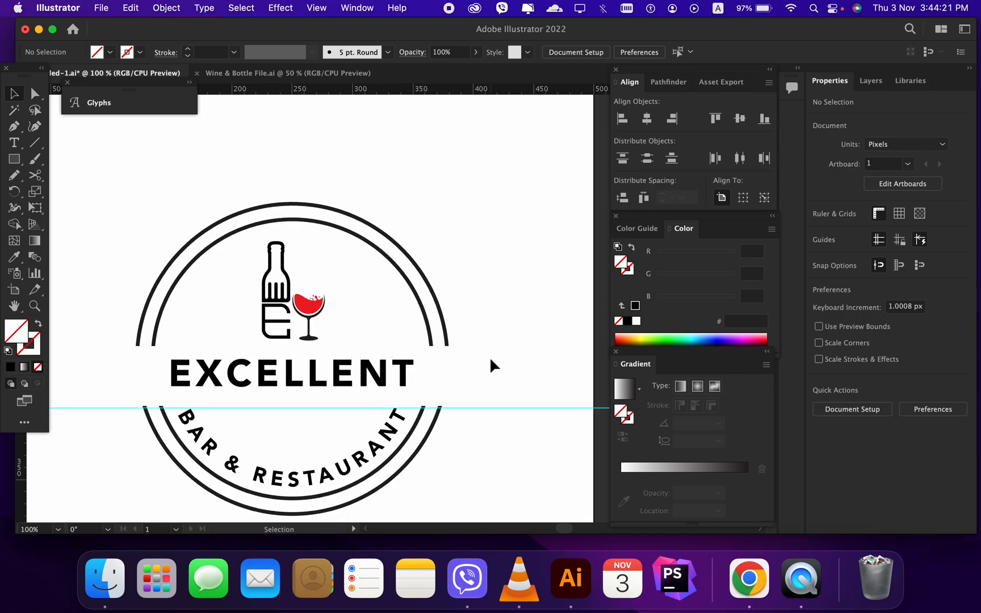
- Recolor the word EXCELLENT with the red sampled from the wine in the glass using the Eyedropper
left_click(393, 375)
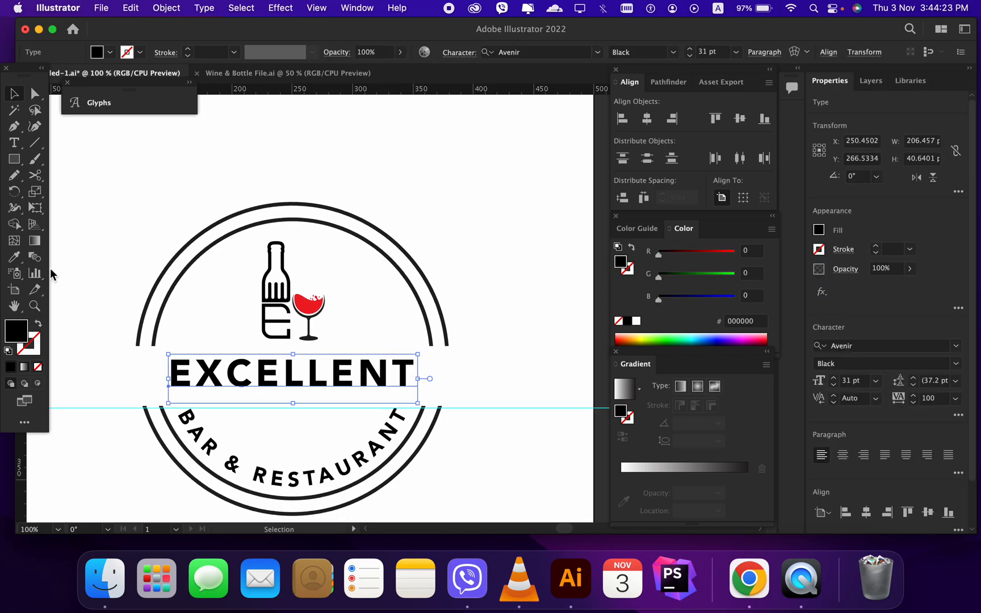
left_click(15, 257)
left_click(316, 307)
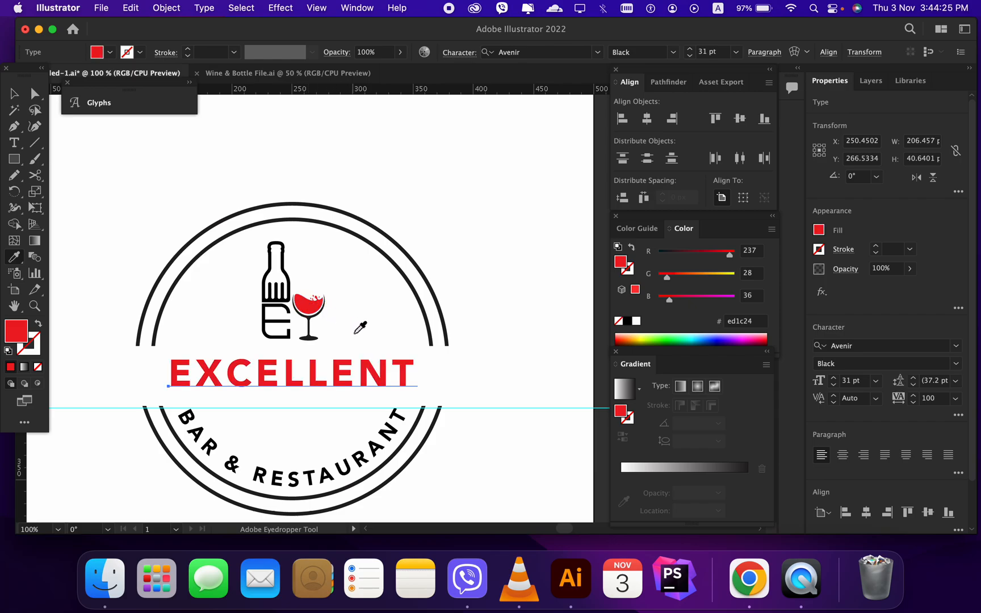
left_click(14, 94)
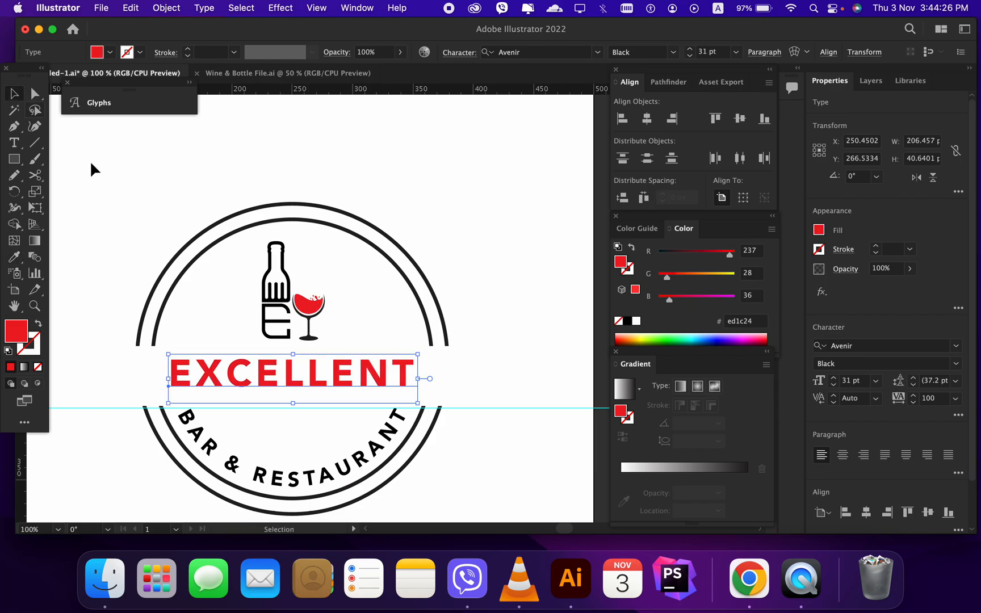
left_click(149, 184)
scroll(435, 403, "down", 3)
scroll(436, 406, "down", 1)
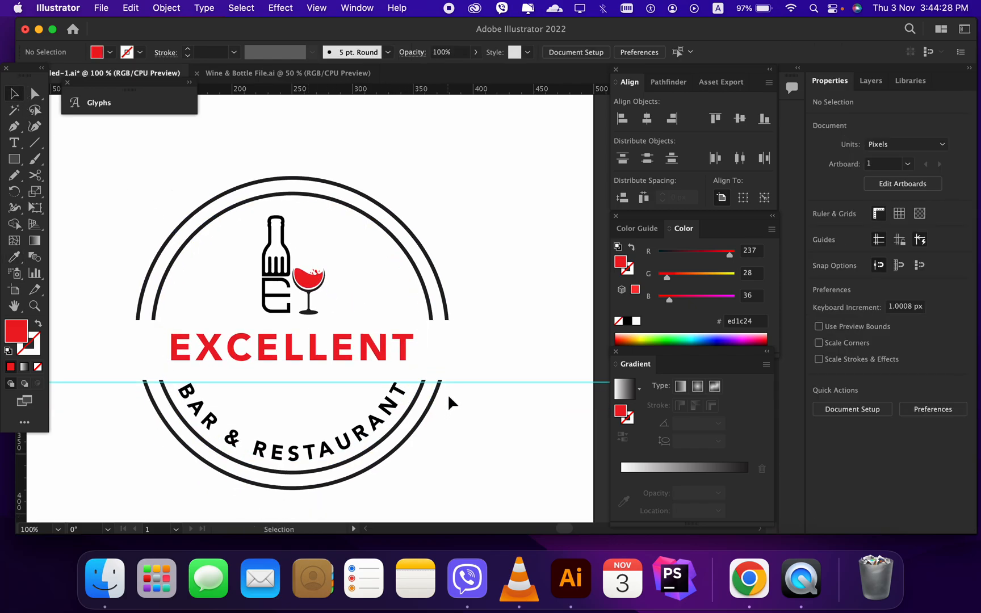
- Recolor the outermost split ring with the red sampled from EXCELLENT and save the document
left_click(430, 317)
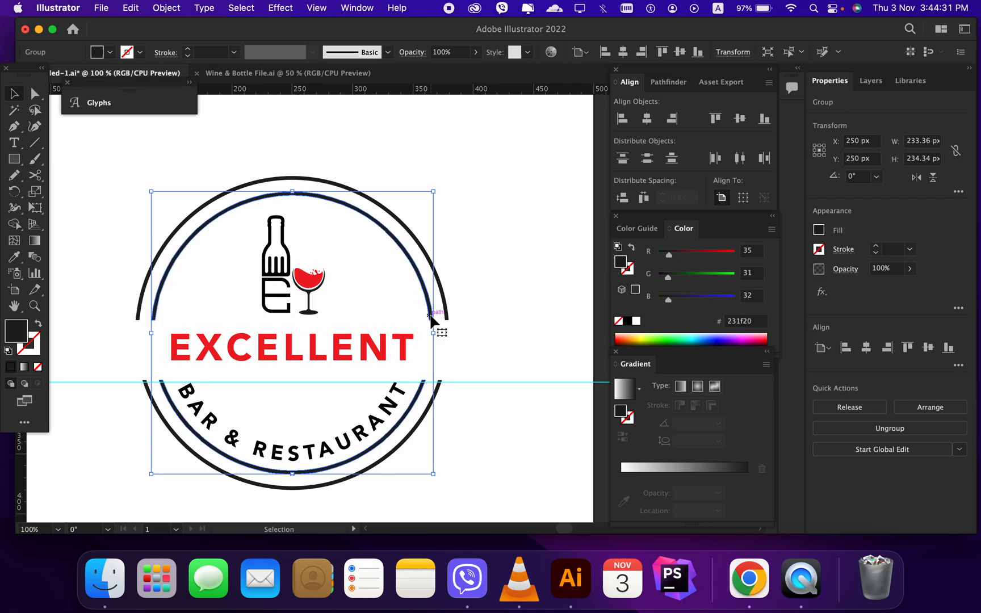
left_click(447, 308)
left_click(13, 258)
left_click(261, 365)
left_click(14, 93)
left_click(397, 187)
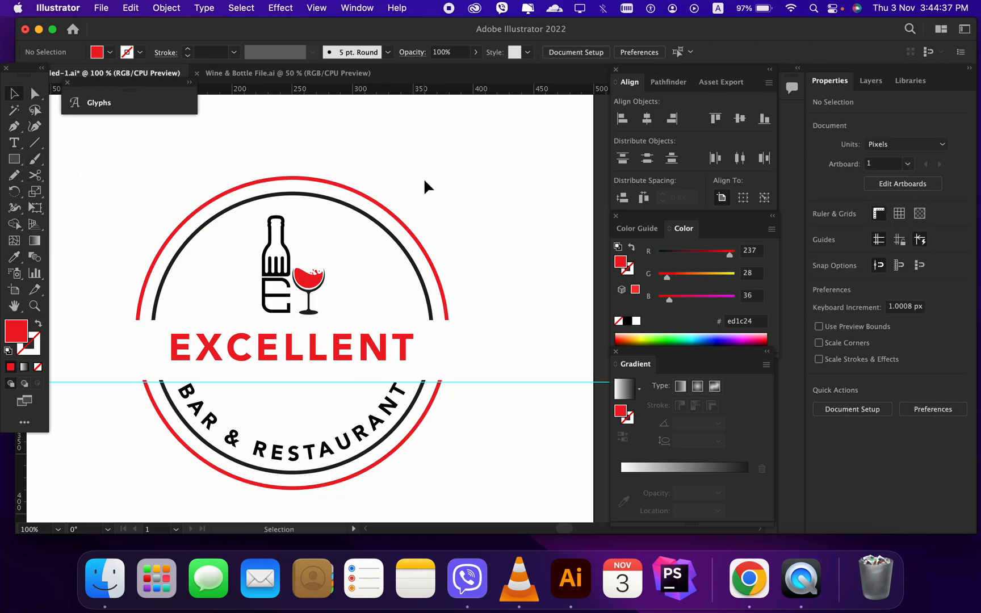
key("super+s")
- Select all parts of the badge and align their horizontal centres with each other
scroll(326, 304, "down", 1)
left_click(315, 288)
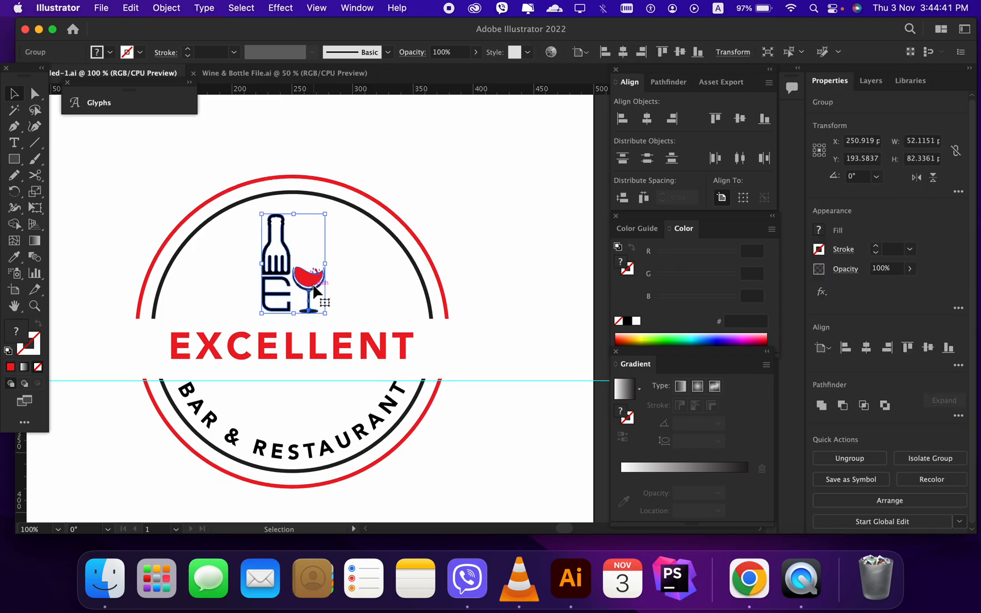
left_click(364, 350, "shift")
left_click_drag(300, 153, 467, 438)
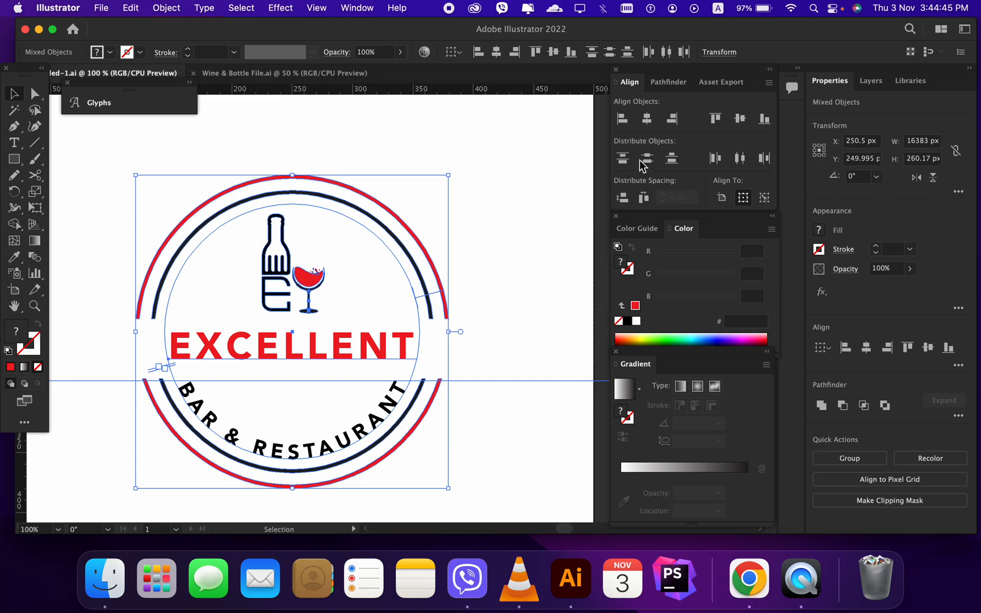
left_click(648, 119)
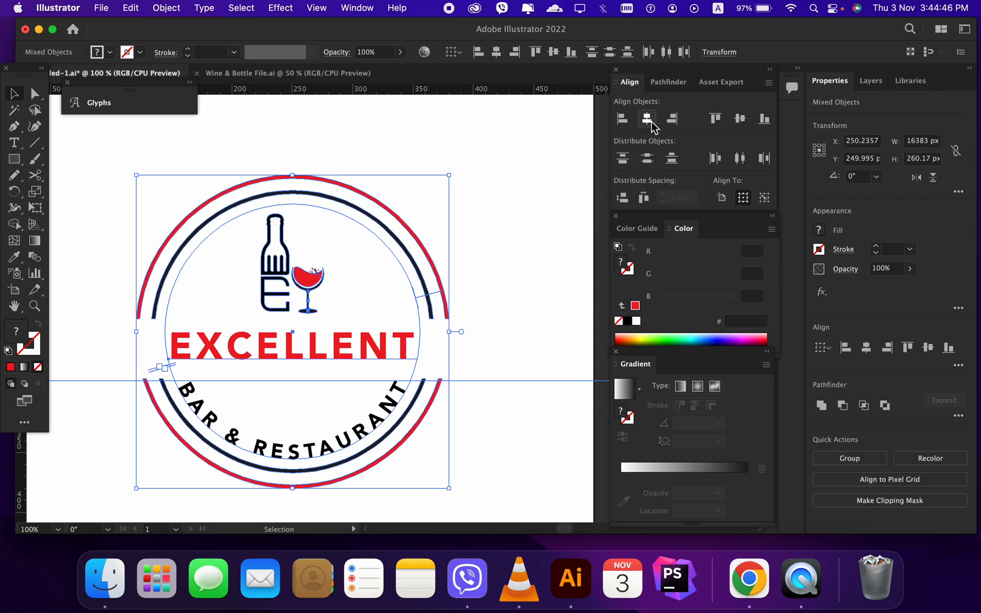
left_click(550, 304)
- Delete the horizontal guide that crosses the badge below EXCELLENT
scroll(483, 336, "down", 1)
scroll(447, 333, "up", 1)
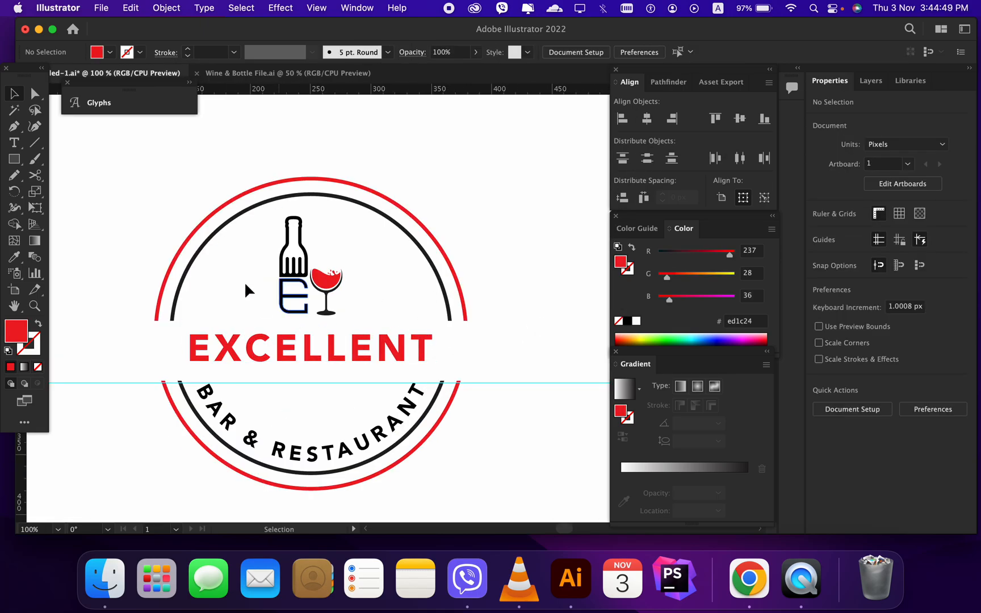
left_click_drag(145, 182, 498, 405)
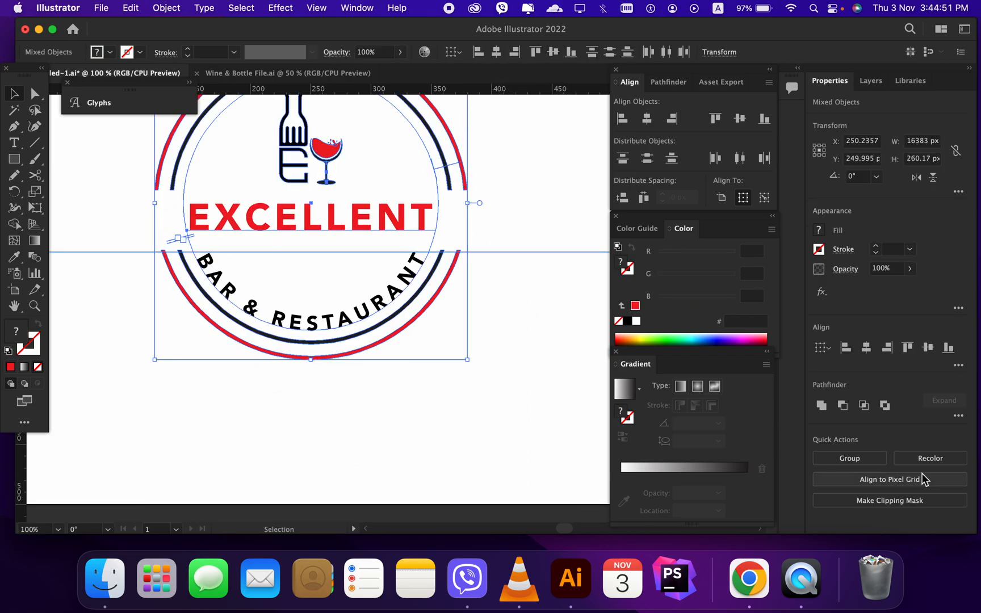
left_click(501, 378)
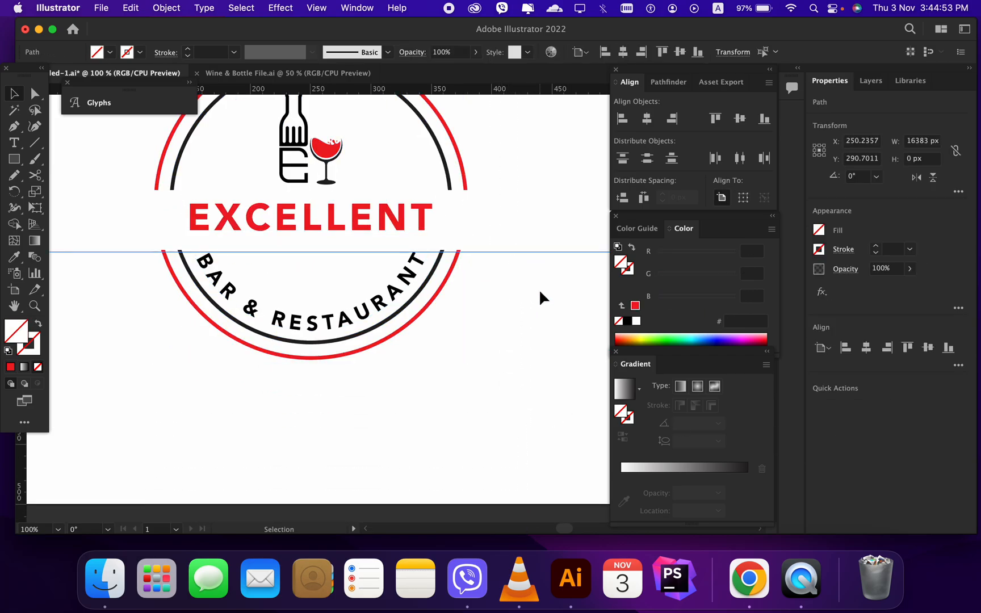
scroll(359, 398, "up", 3)
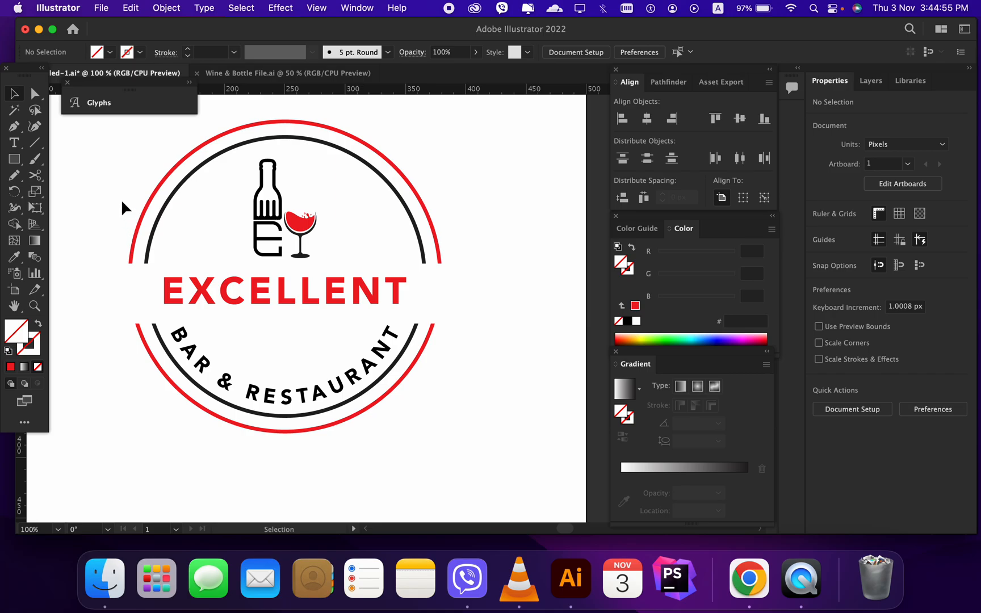
- Group all the badge artwork and centre the group vertically and horizontally on the artboard
left_click_drag(114, 139, 475, 438)
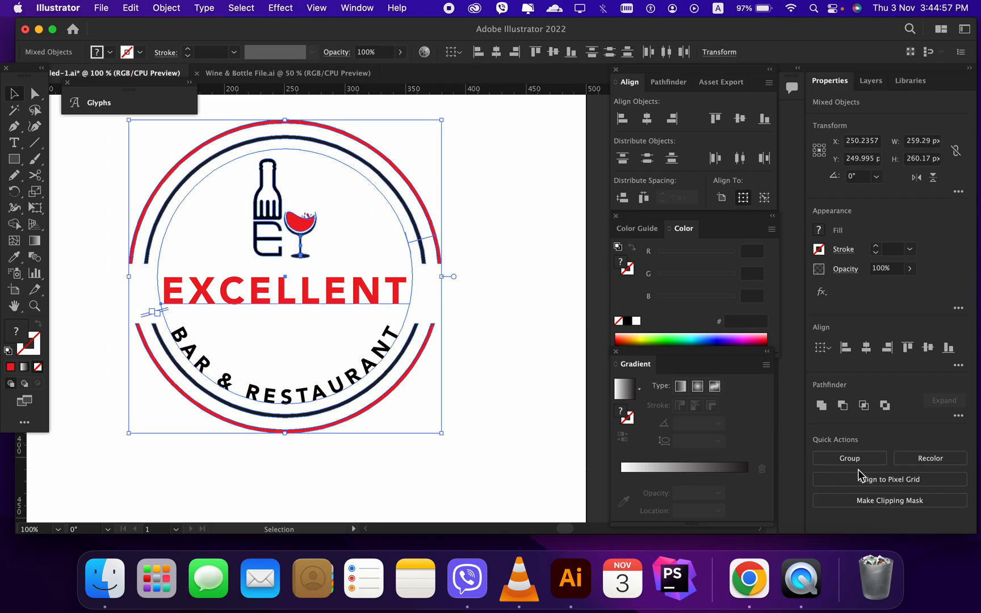
left_click(850, 459)
left_click(739, 118)
left_click(647, 118)
left_click(482, 412)
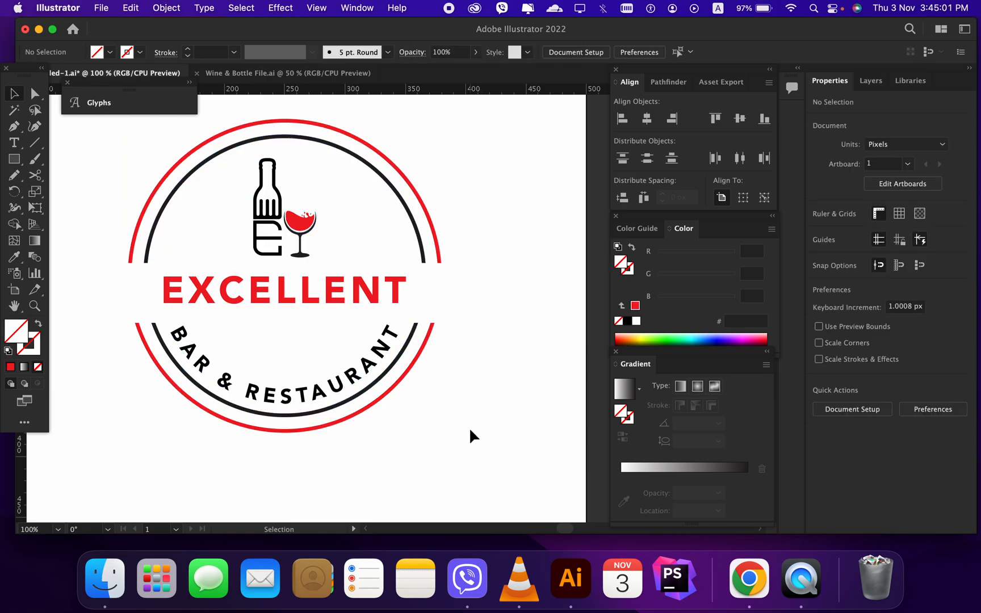
scroll(469, 427, "down", 1)
scroll(470, 430, "right", 2)
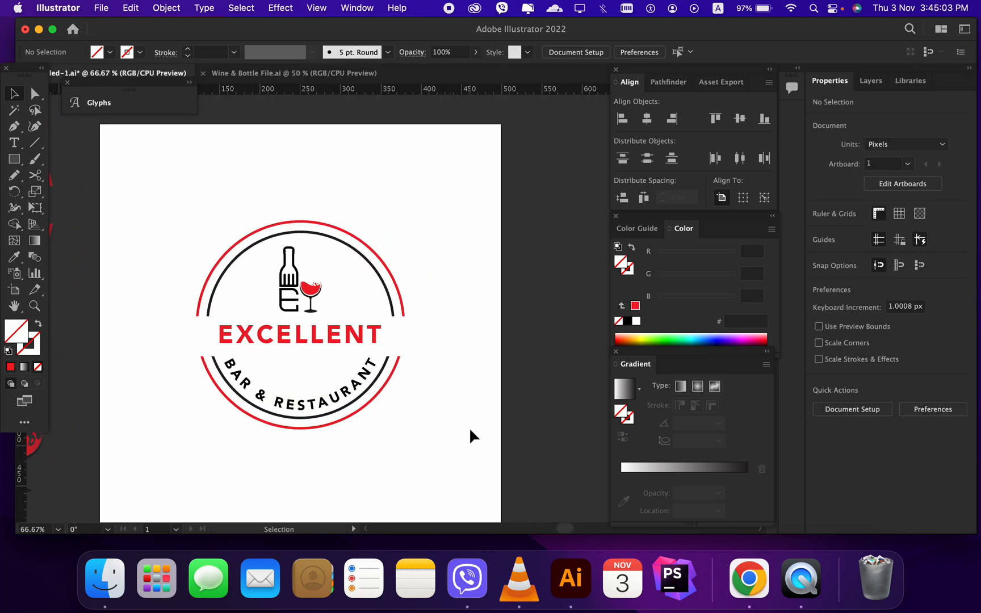